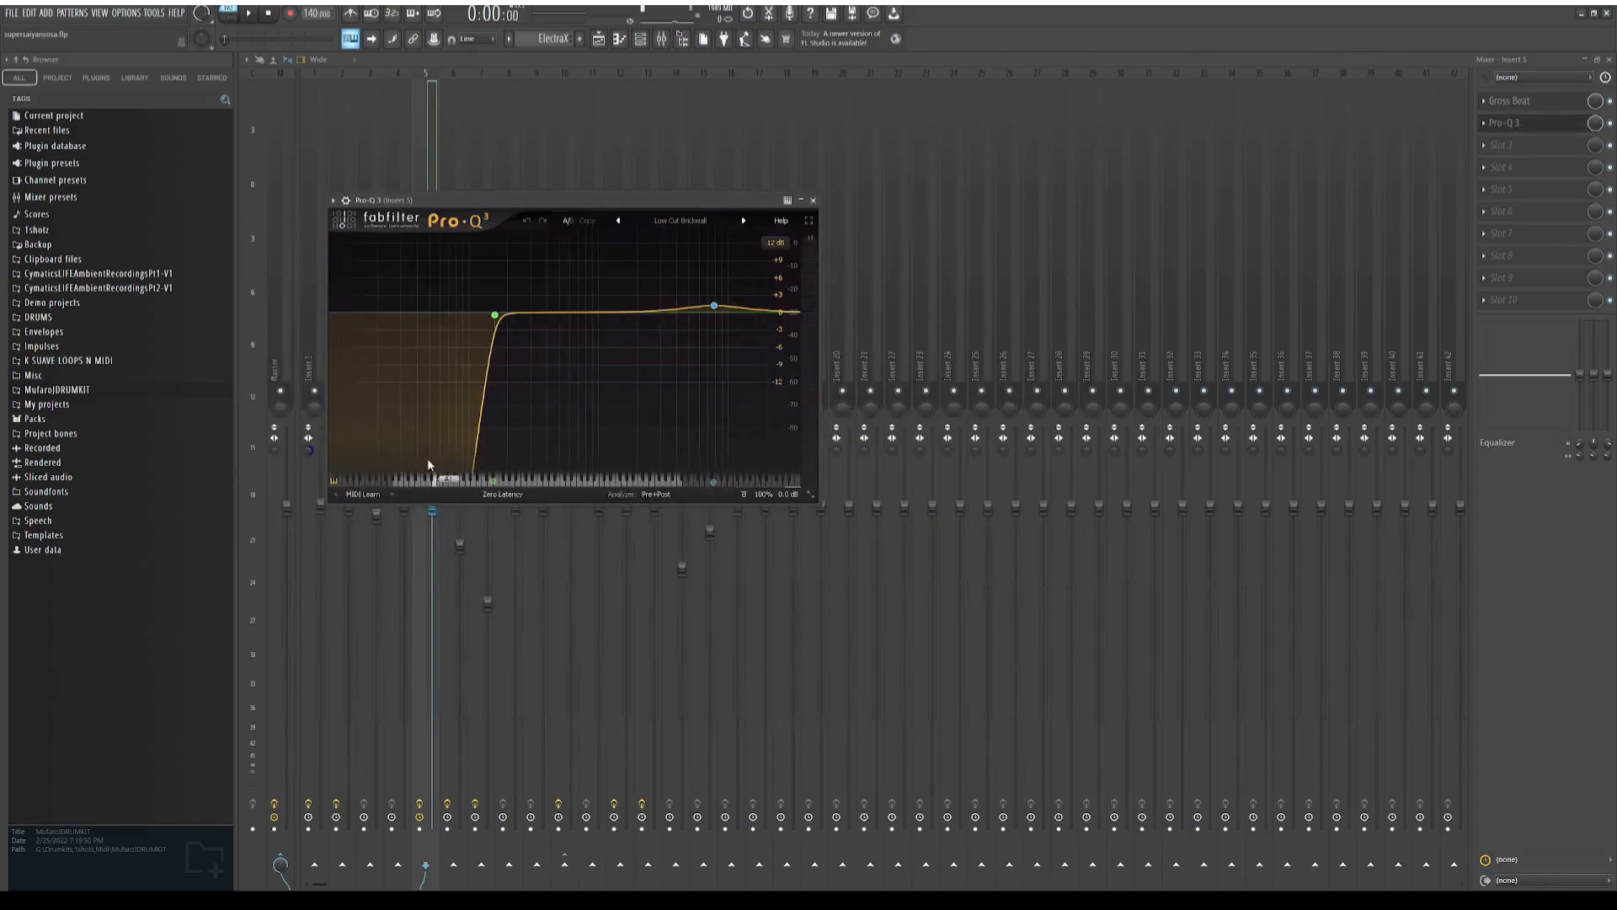
Open the Gross Beat effect on the mixer insert, and play back the soloed ElectraX #3 track in the playlist
mouse_move(714, 306)
left_click(1517, 101)
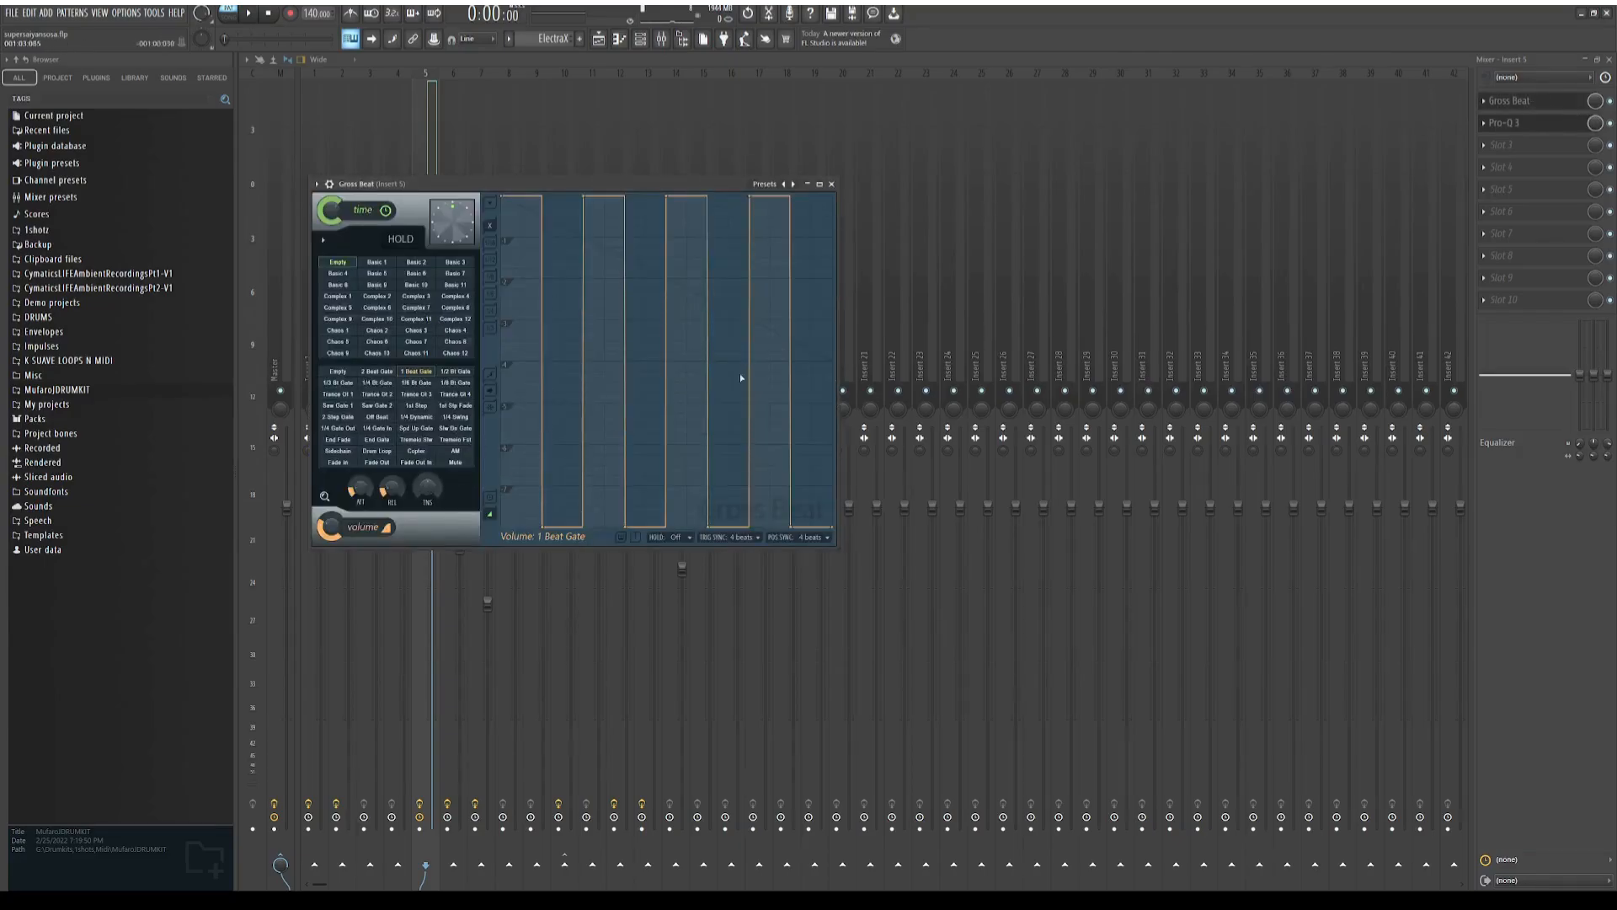
key("F5")
key("space")
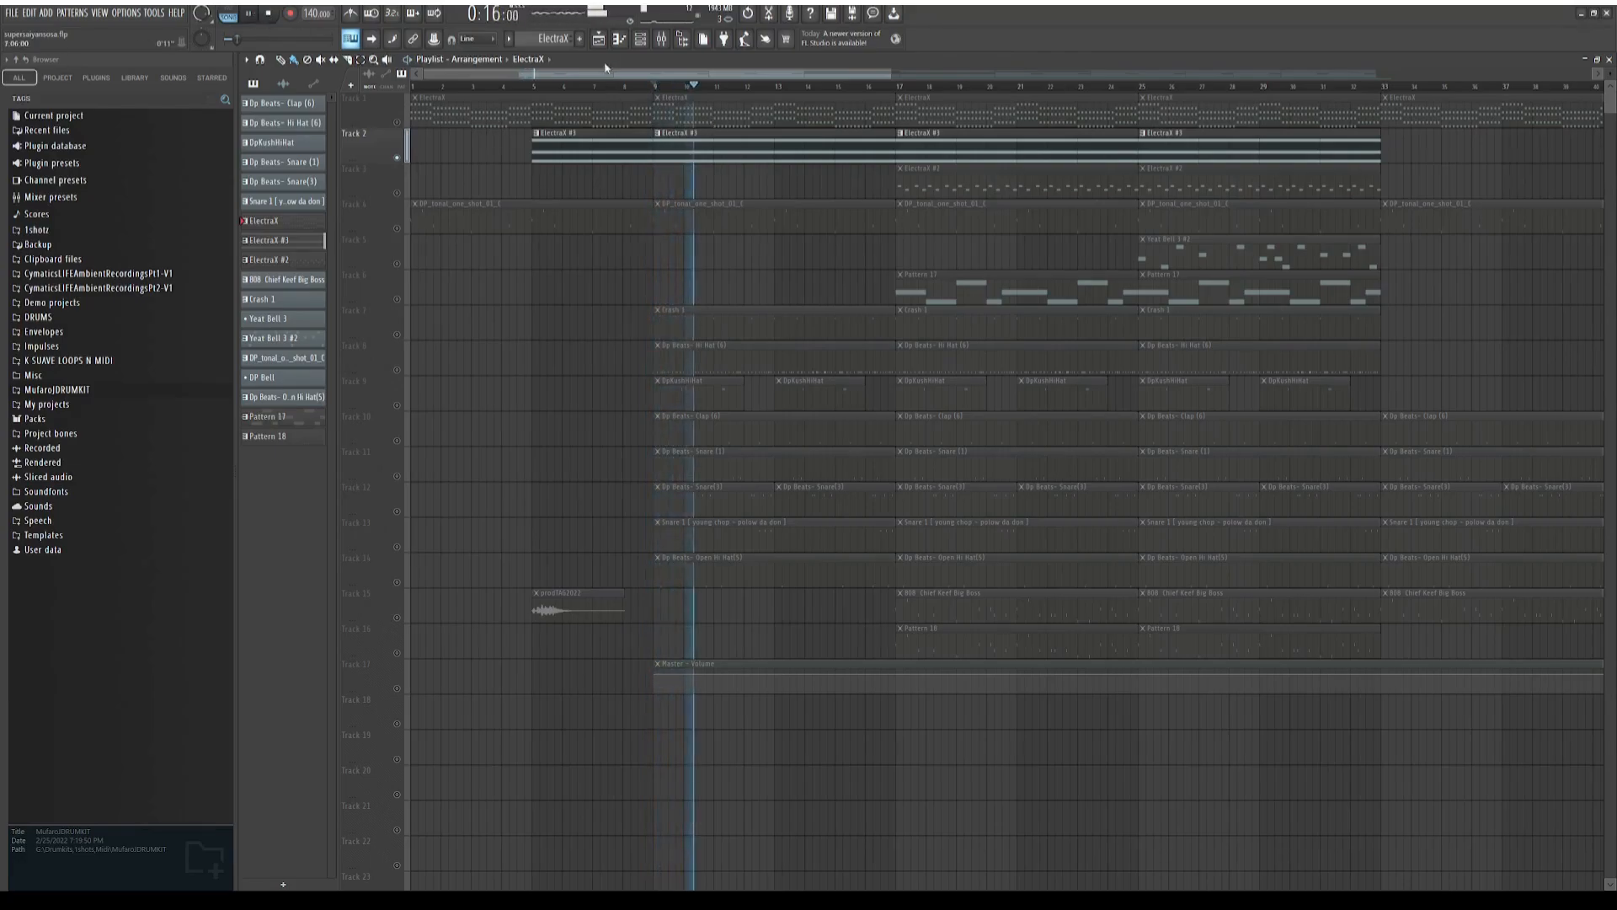
key("space")
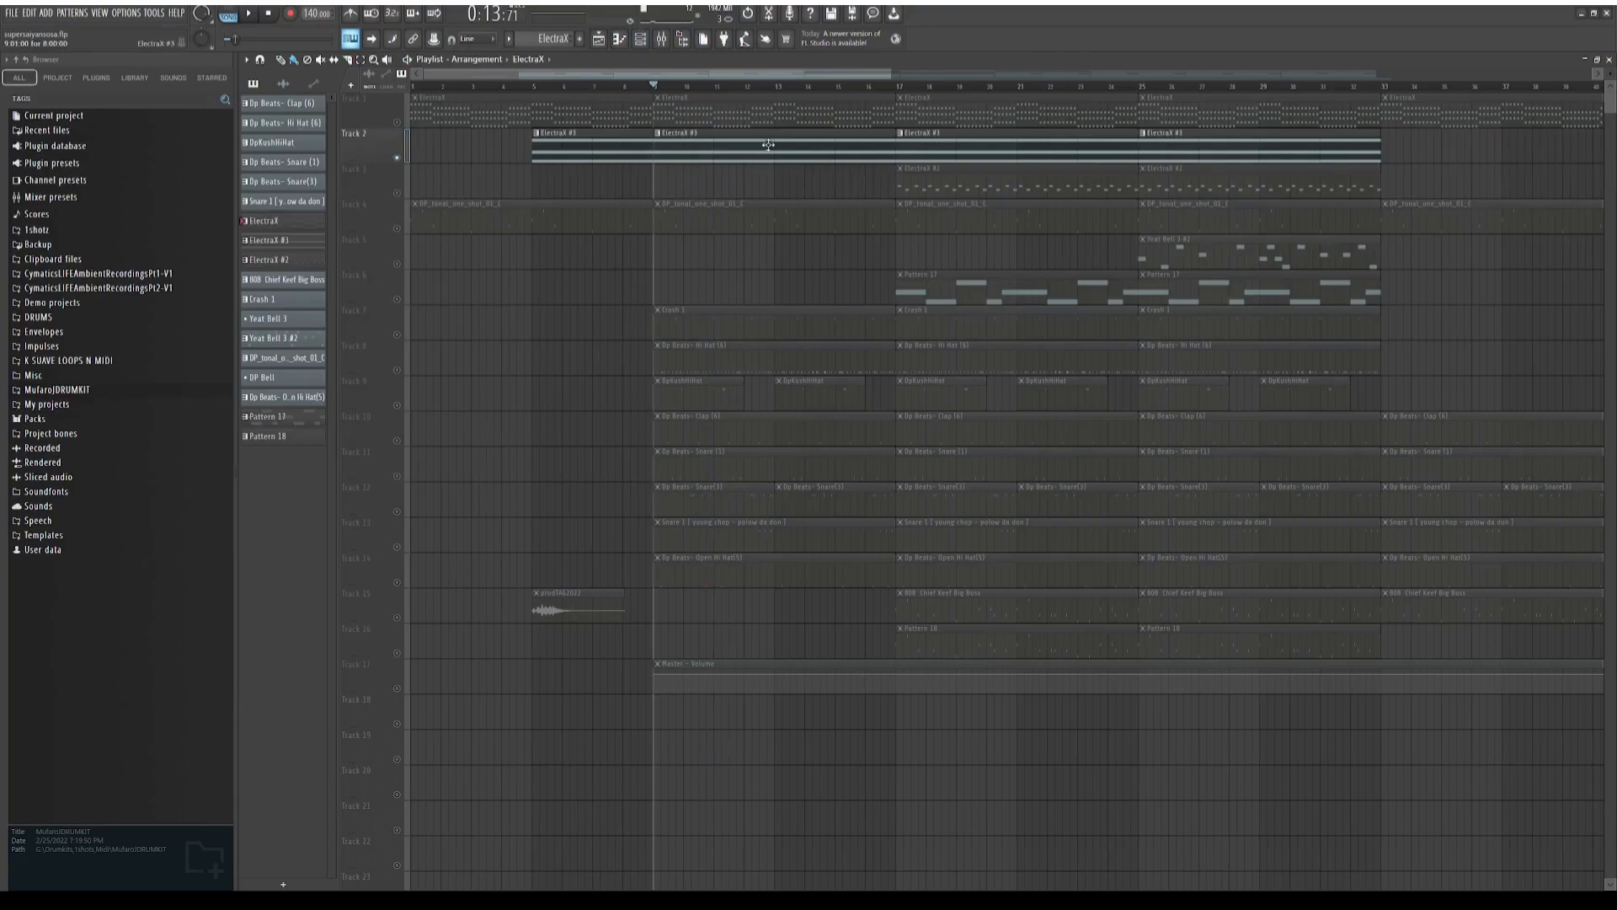
Examine the chord notes of the ElectraX #3 pattern in the piano roll and return to the playlist
double_click(758, 147)
scroll(311, 263, "up", 3)
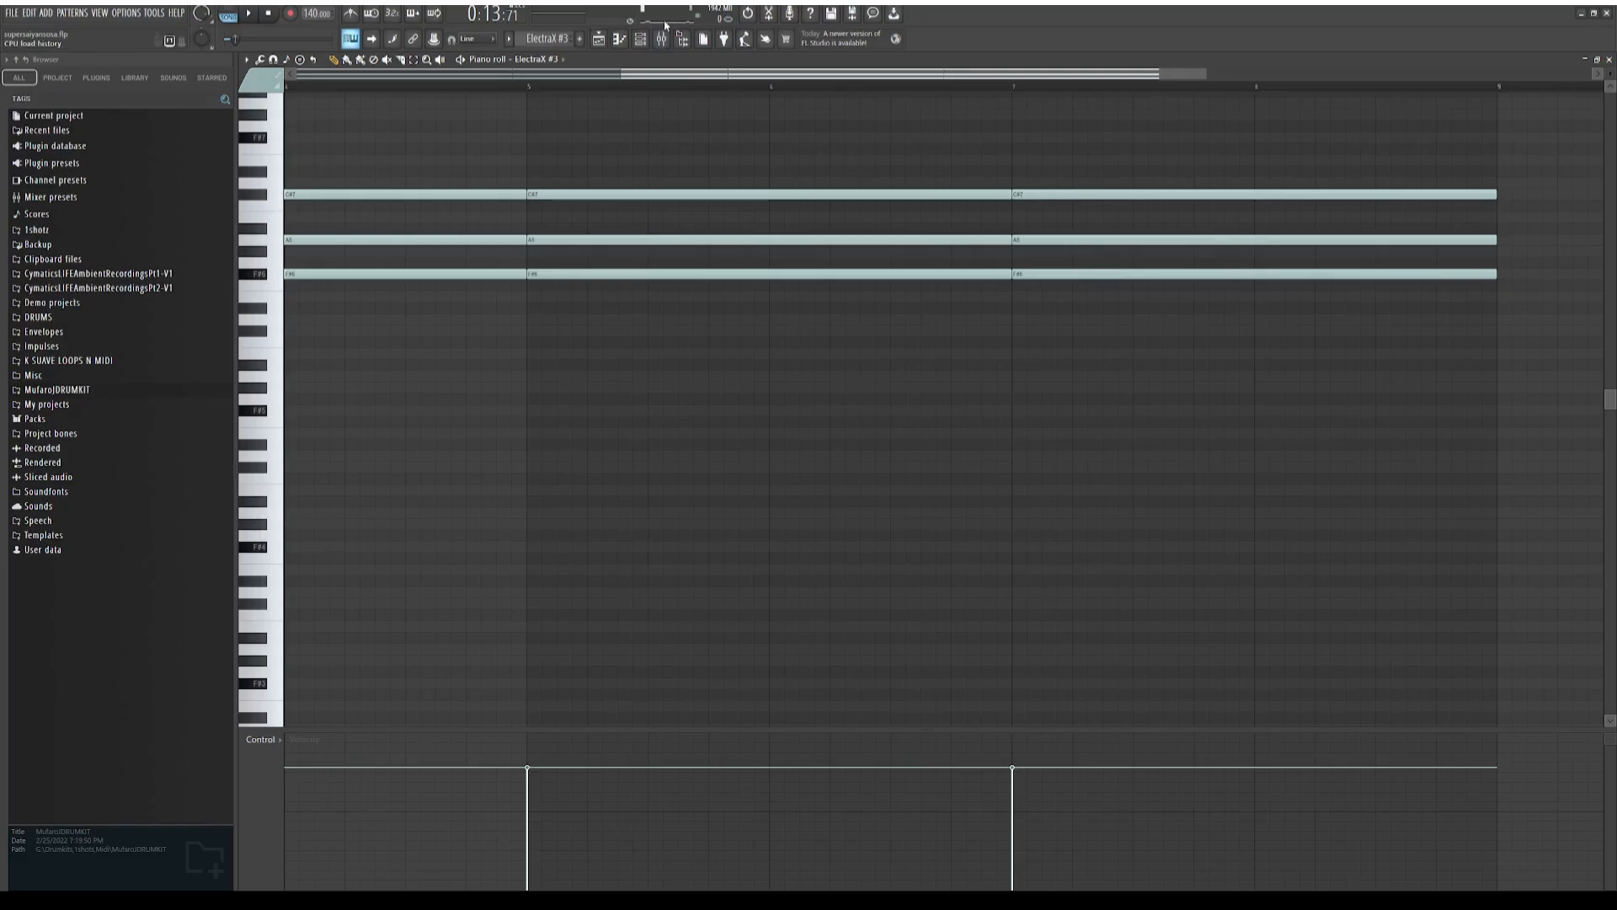
left_click(602, 38)
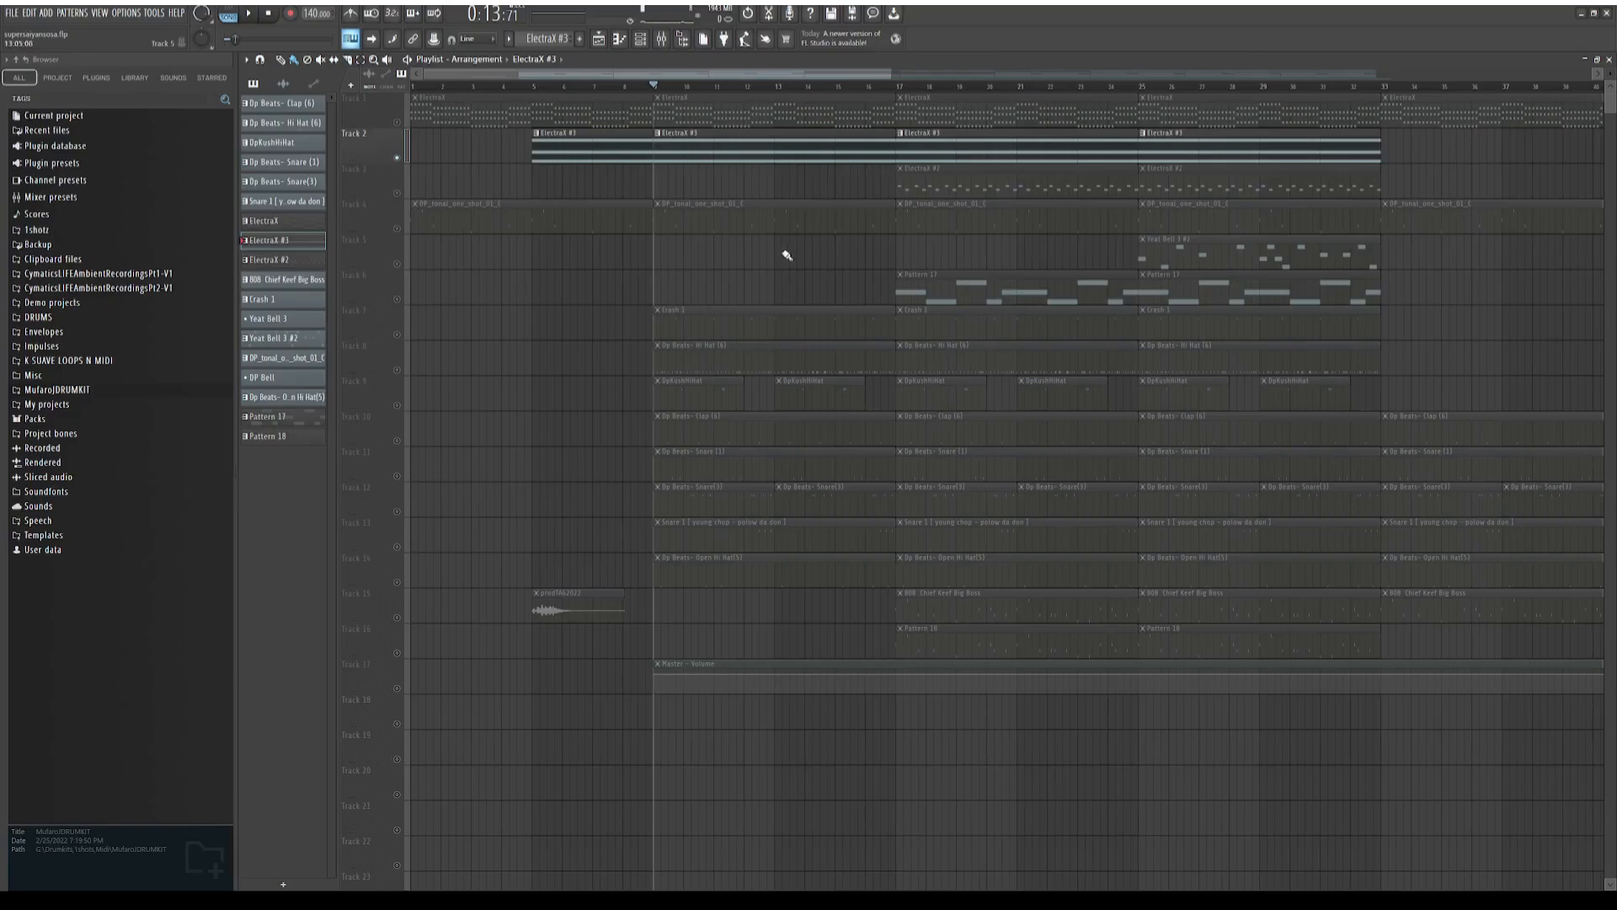
Open Pattern 17 in the piano roll, play it from the start in pattern mode, and return to the playlist
double_click(933, 285)
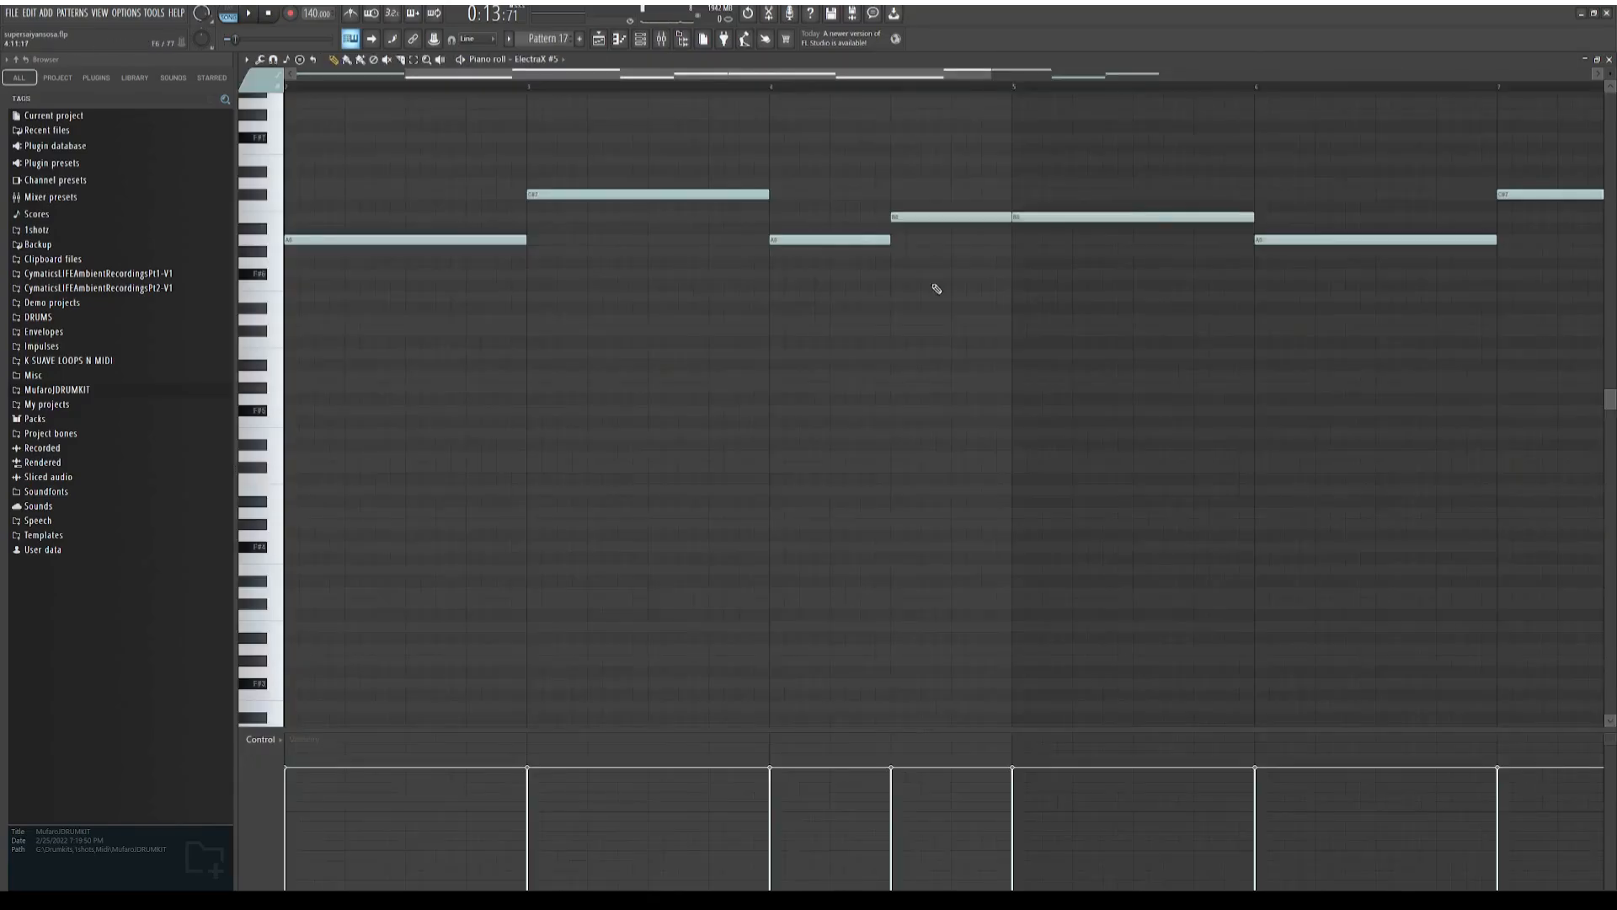
scroll(409, 166, "up", 1)
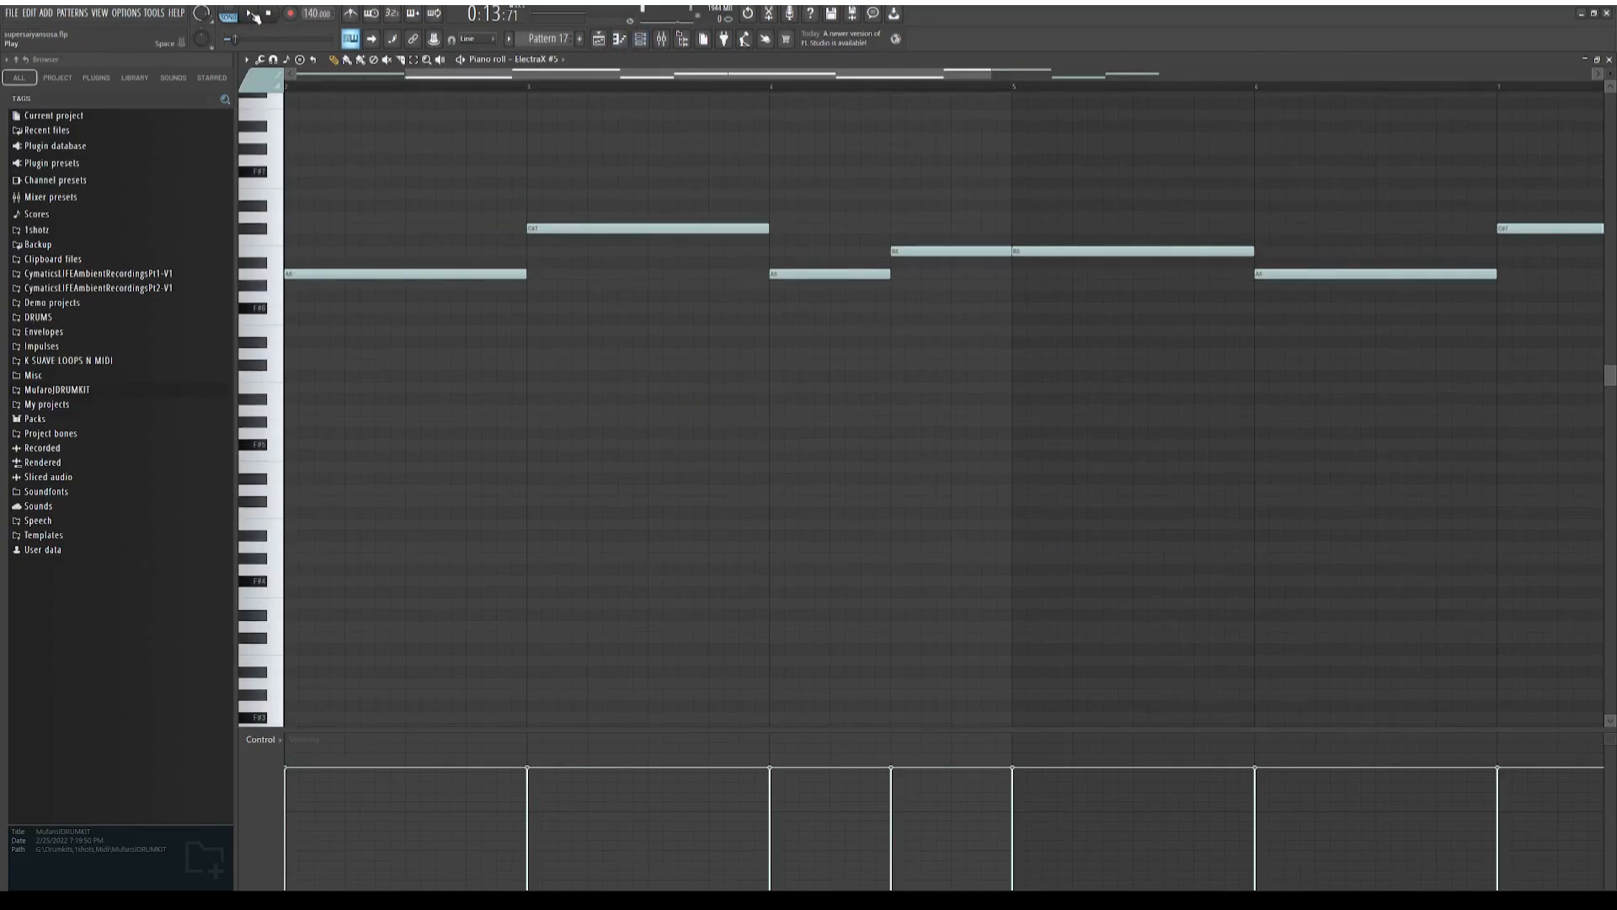
left_click(234, 11)
left_click(248, 13)
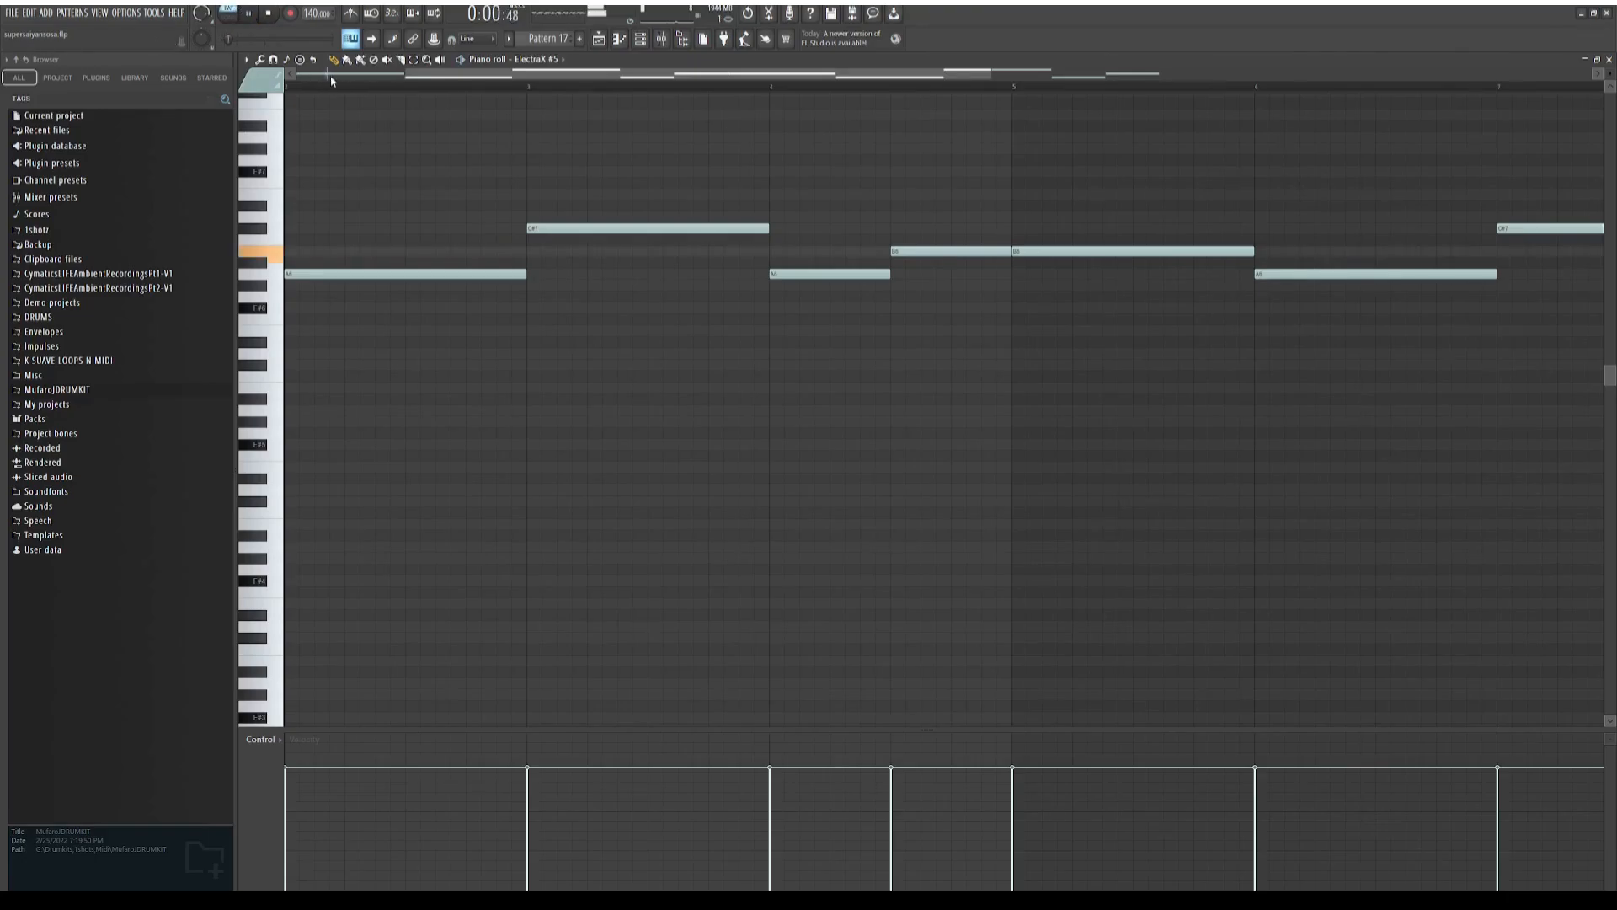
scroll(441, 144, "up", 1)
scroll(599, 231, "up", 1)
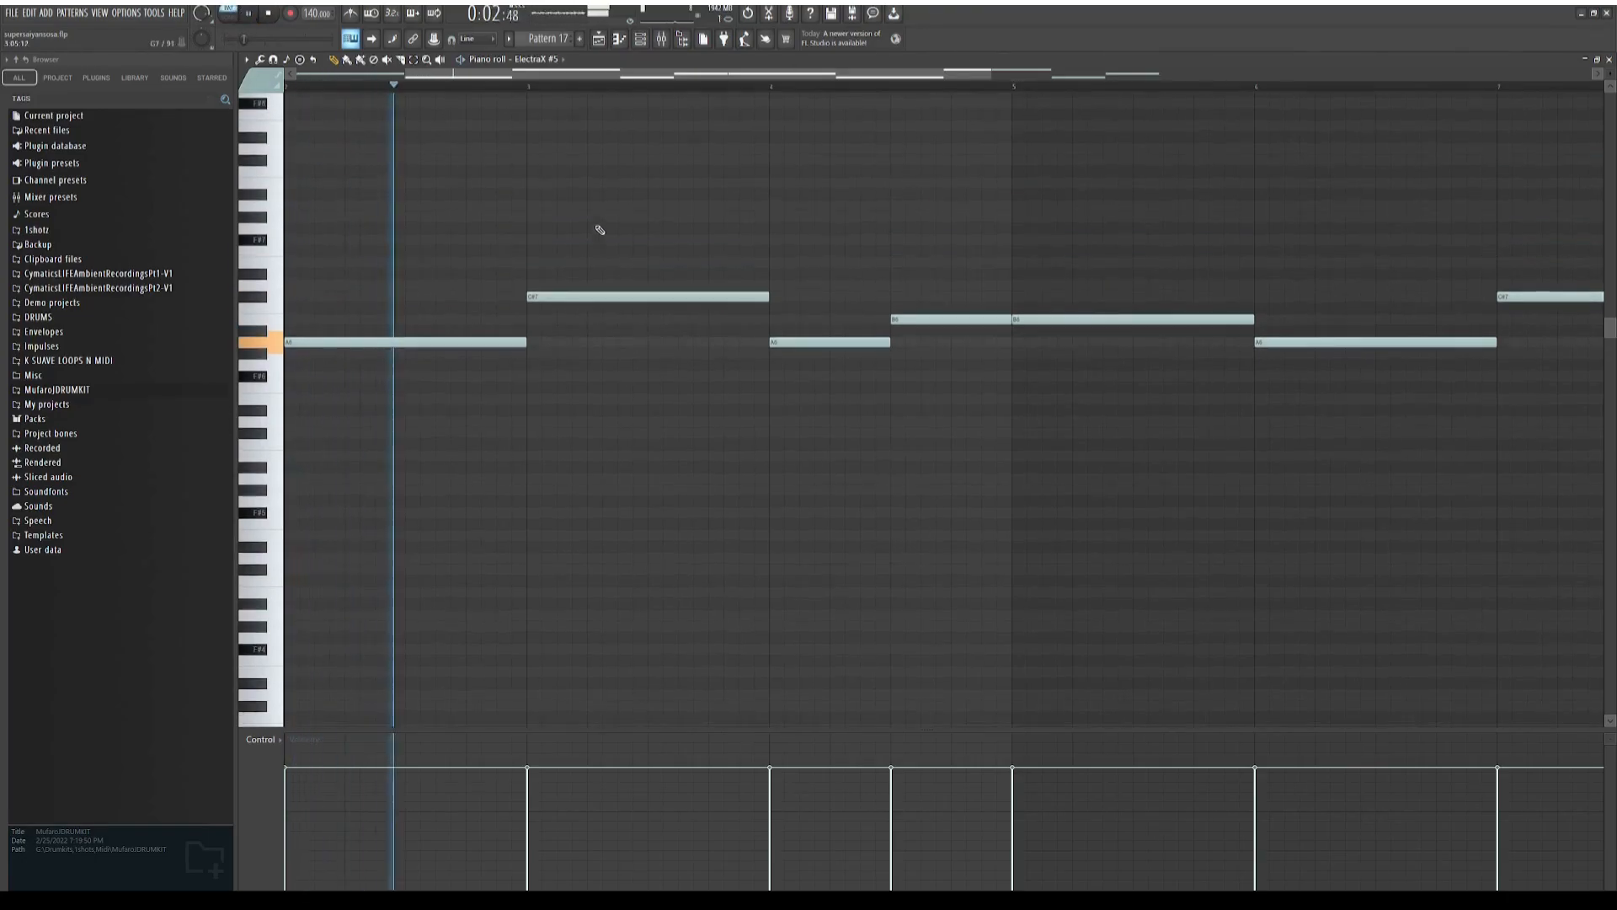
left_click_drag(588, 76, 413, 97)
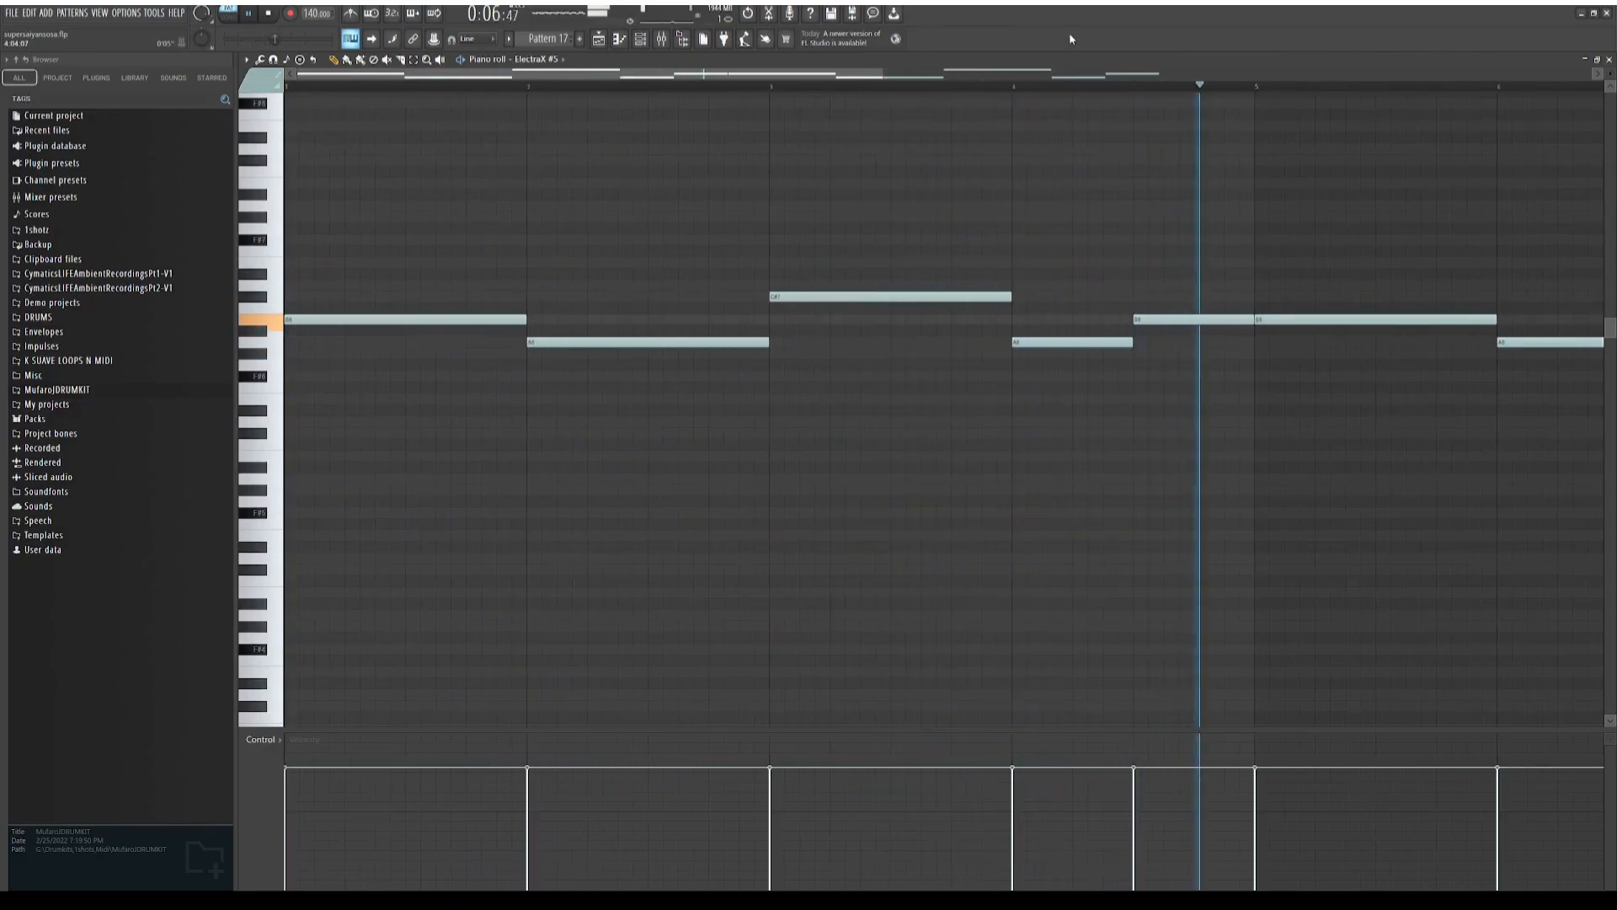
left_click(268, 15)
key("F5")
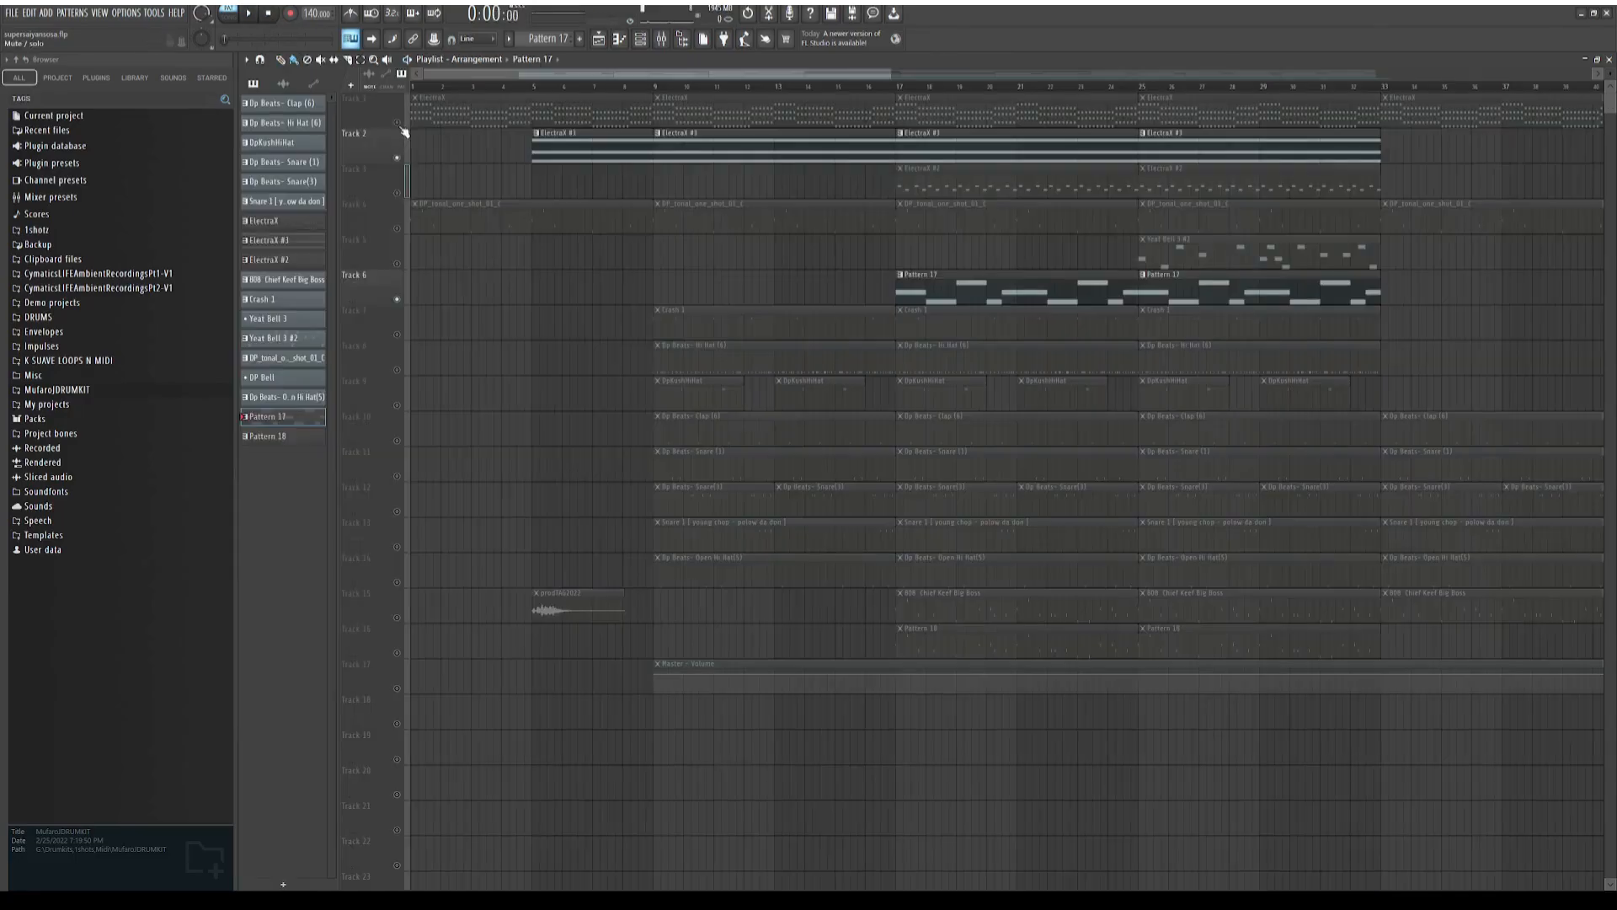
Unmute Track 1 and play the arrangement from bar 17 to hear it together with Tracks 2 and 6
left_click(397, 123)
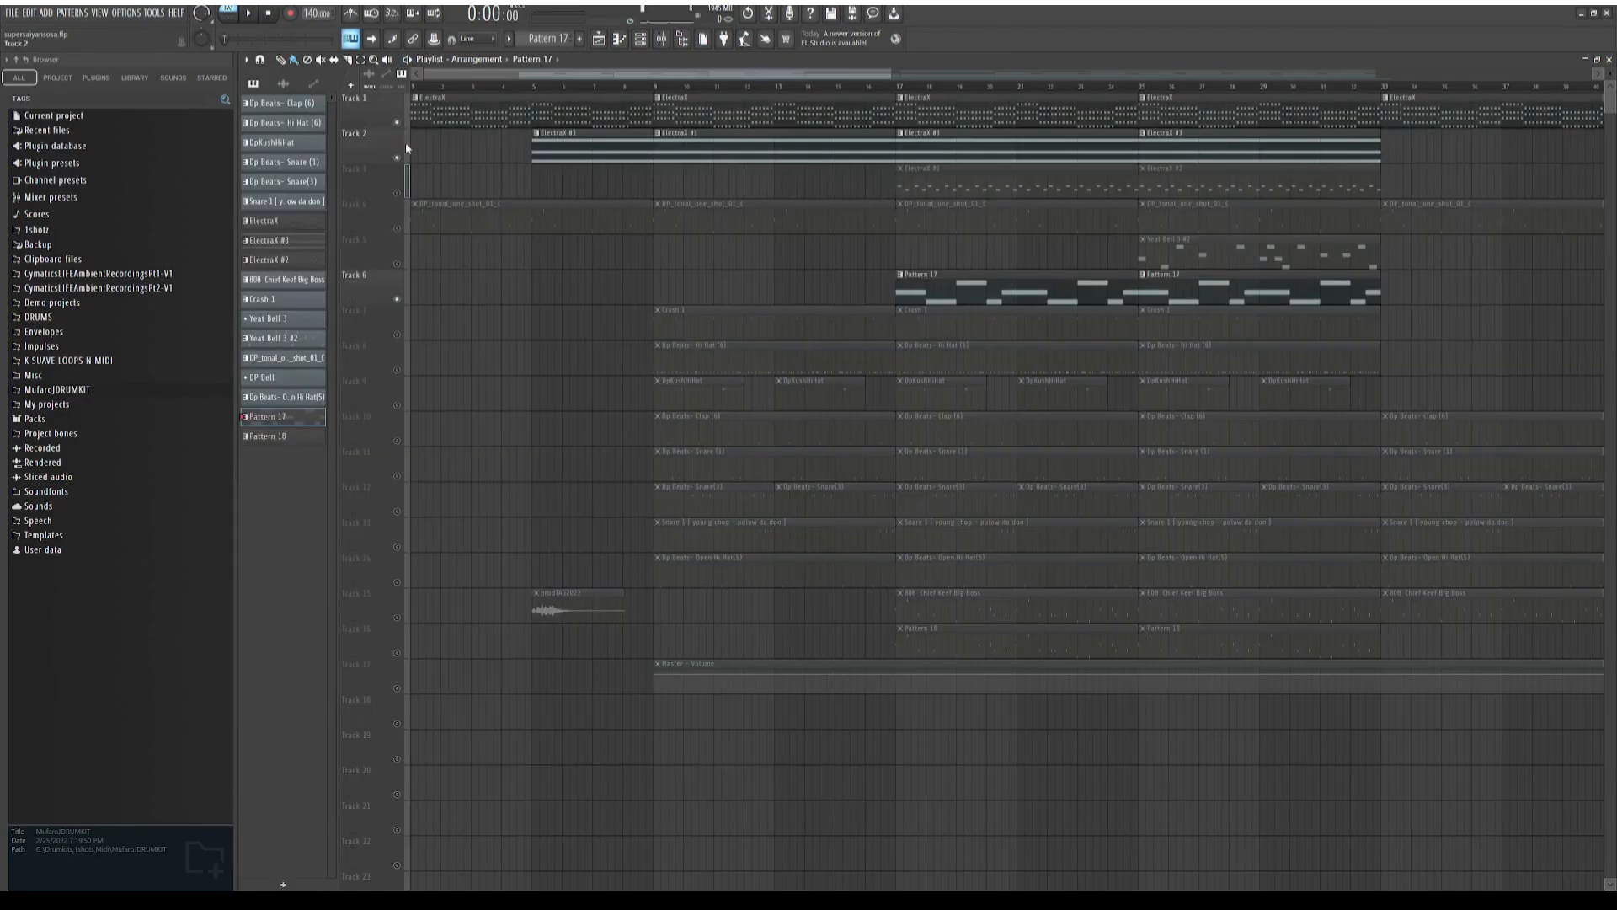
left_click(900, 87)
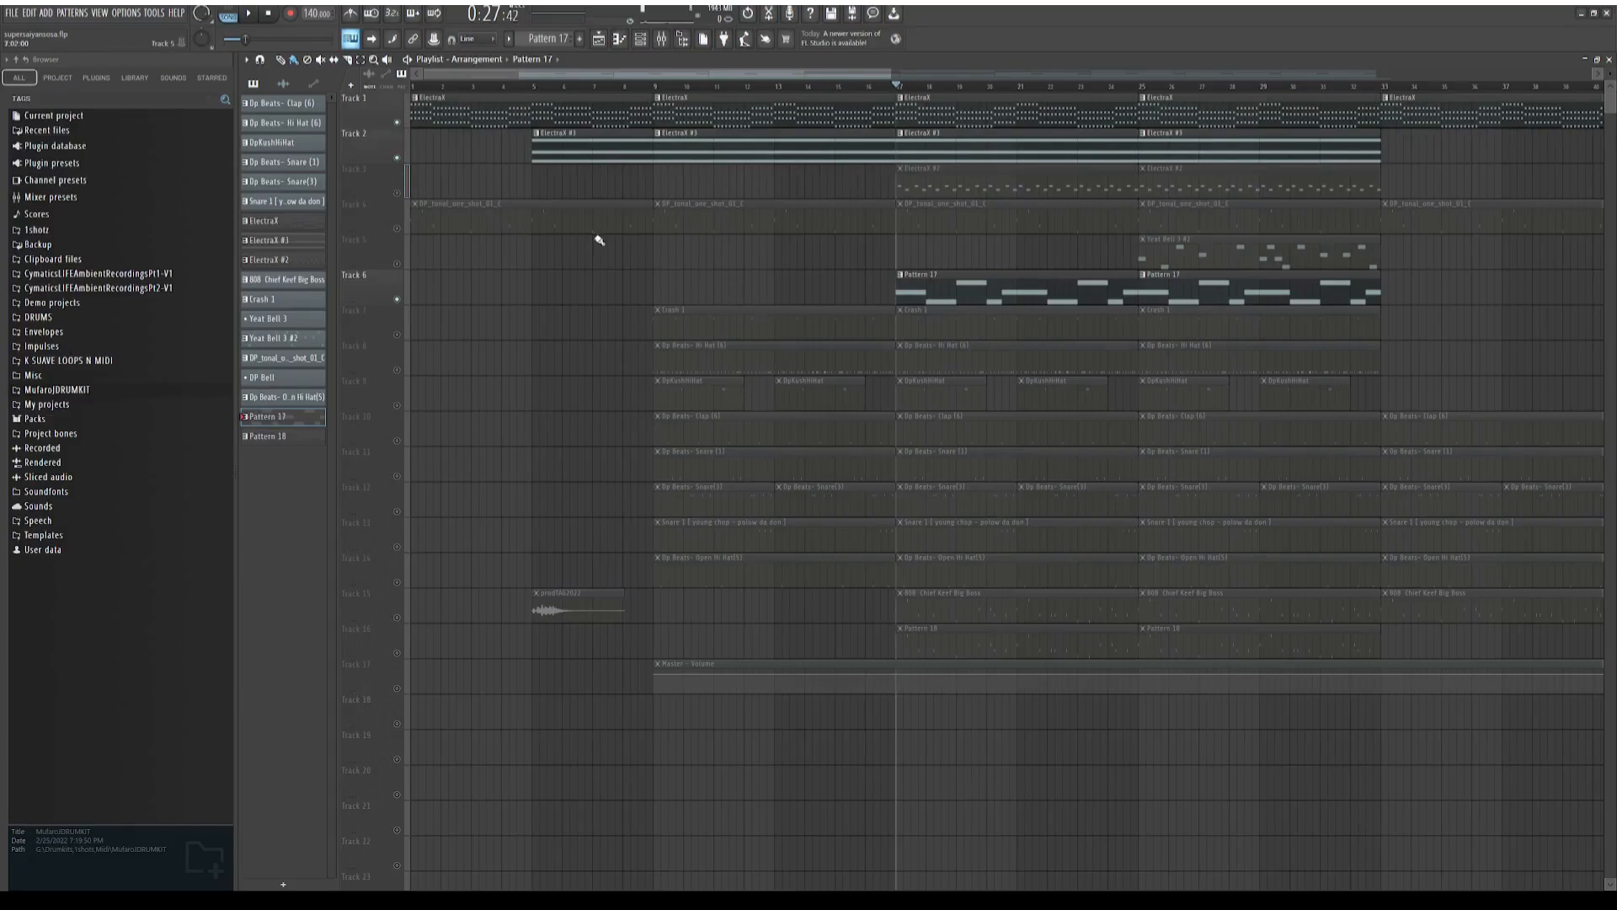
left_click(251, 14)
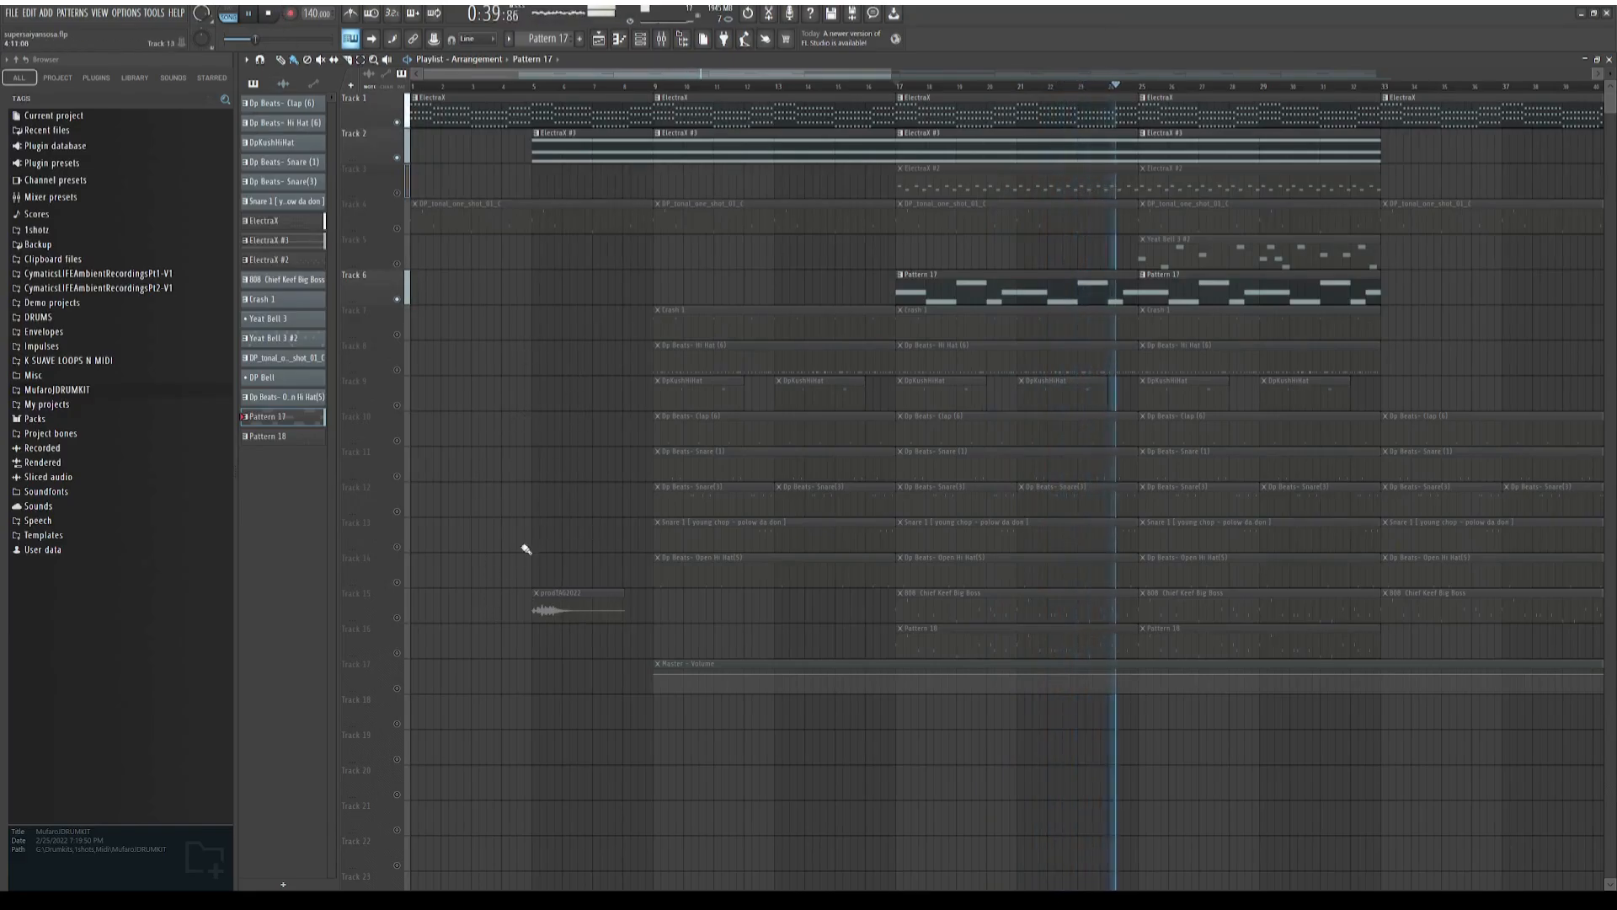
left_click(268, 14)
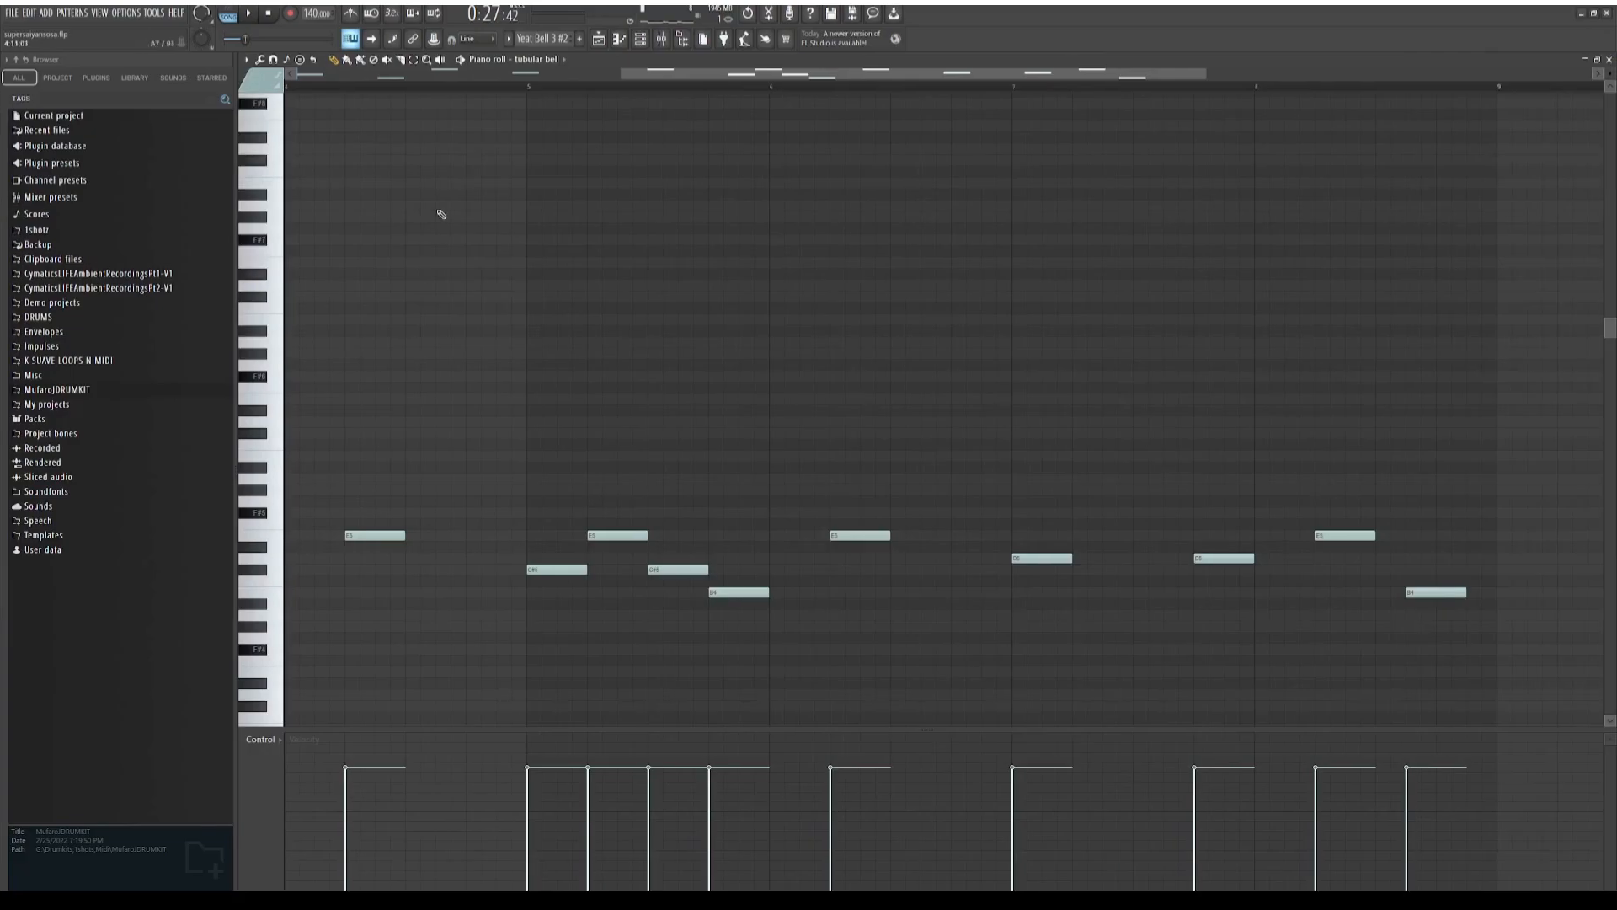
Review the opening notes of the Yeat Bell 3 #2 pattern in the piano roll, and play the drum tracks from bar 17
left_click_drag(646, 72, 101, 398)
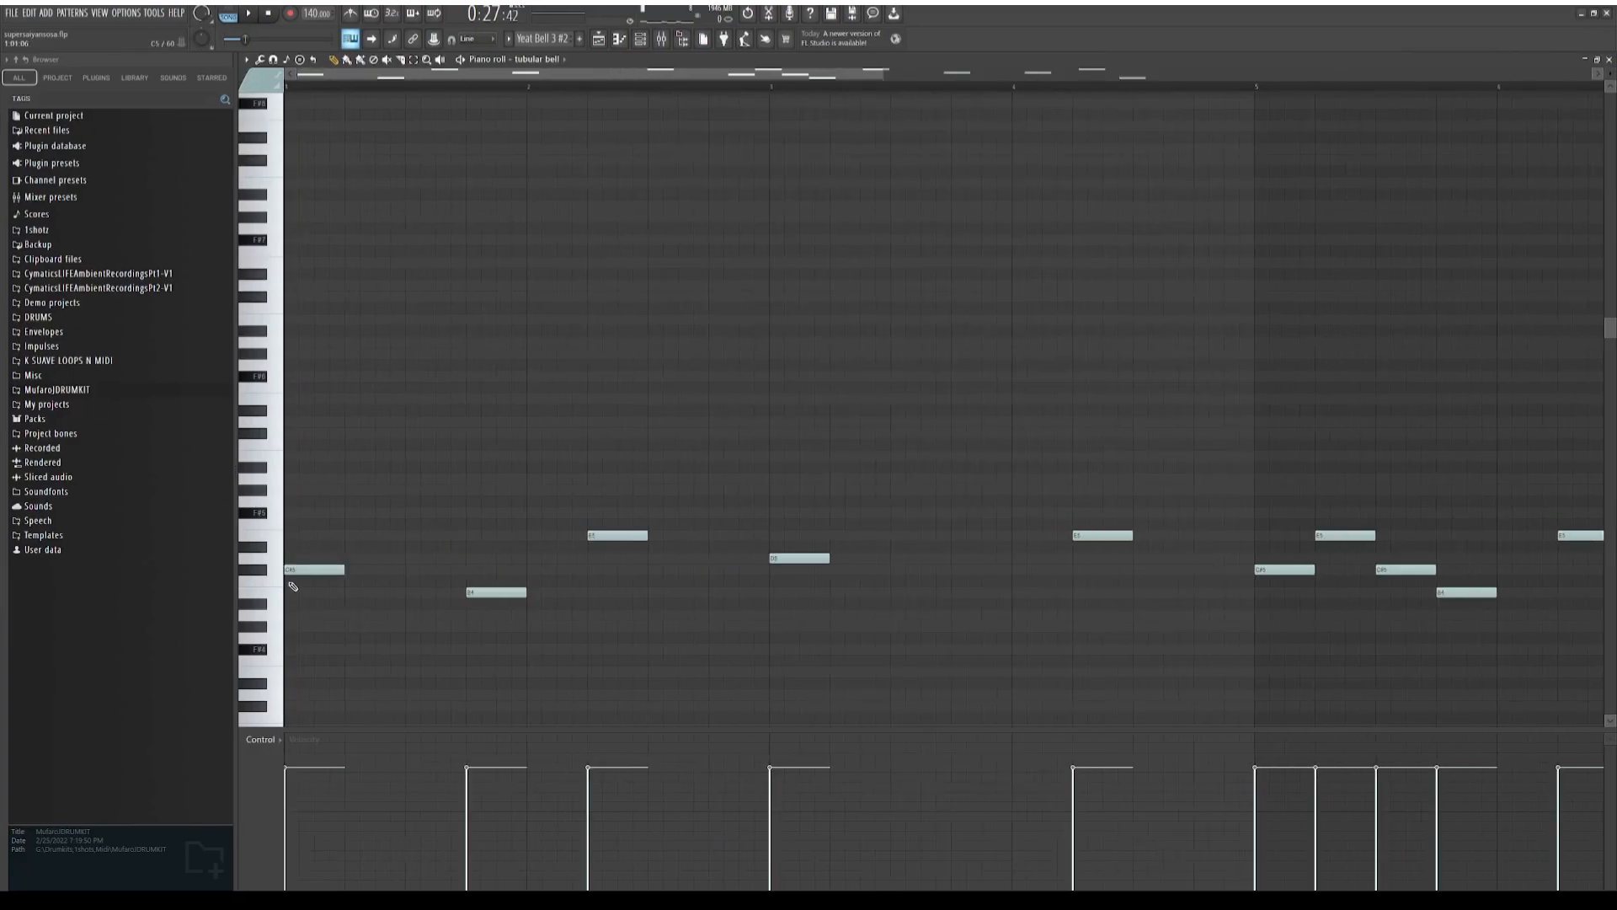
left_click(599, 40)
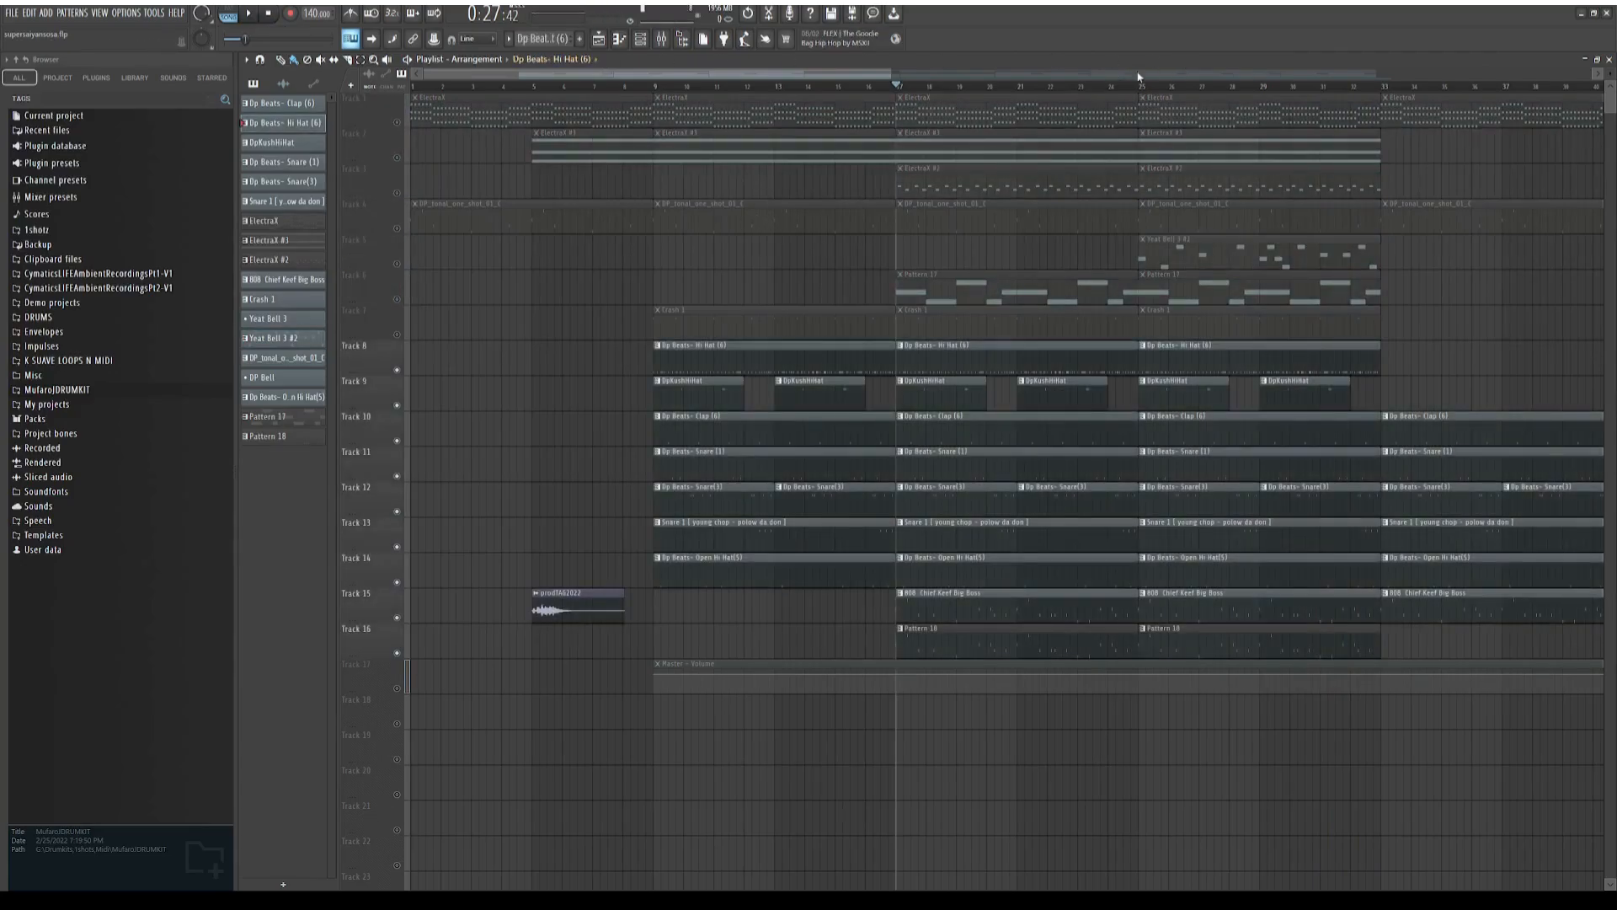
key("space")
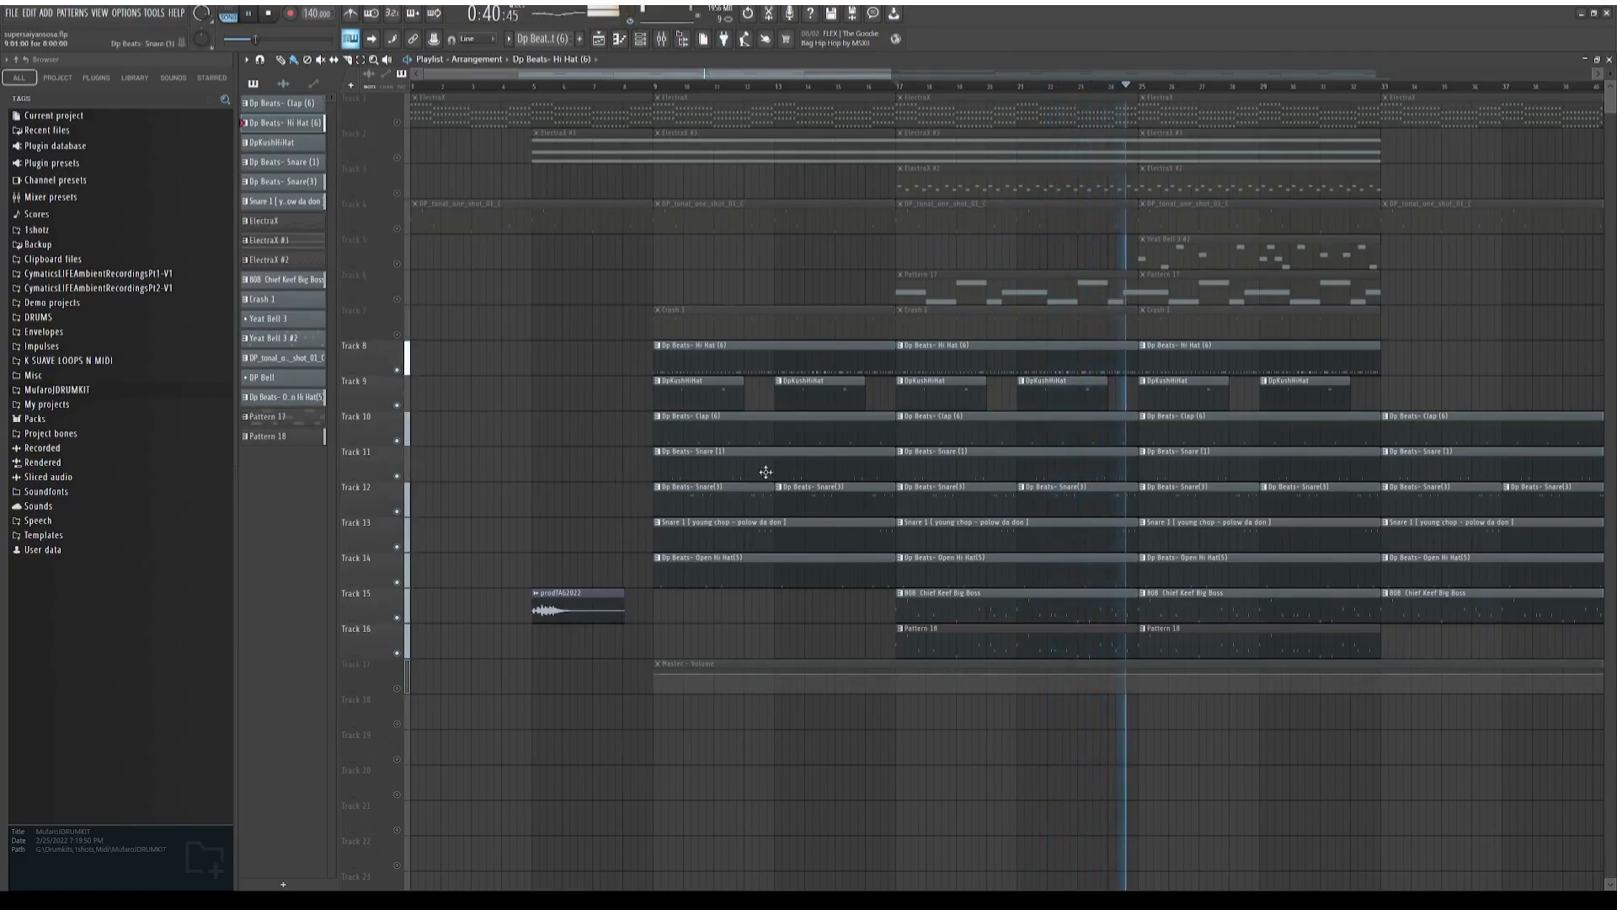
key("space")
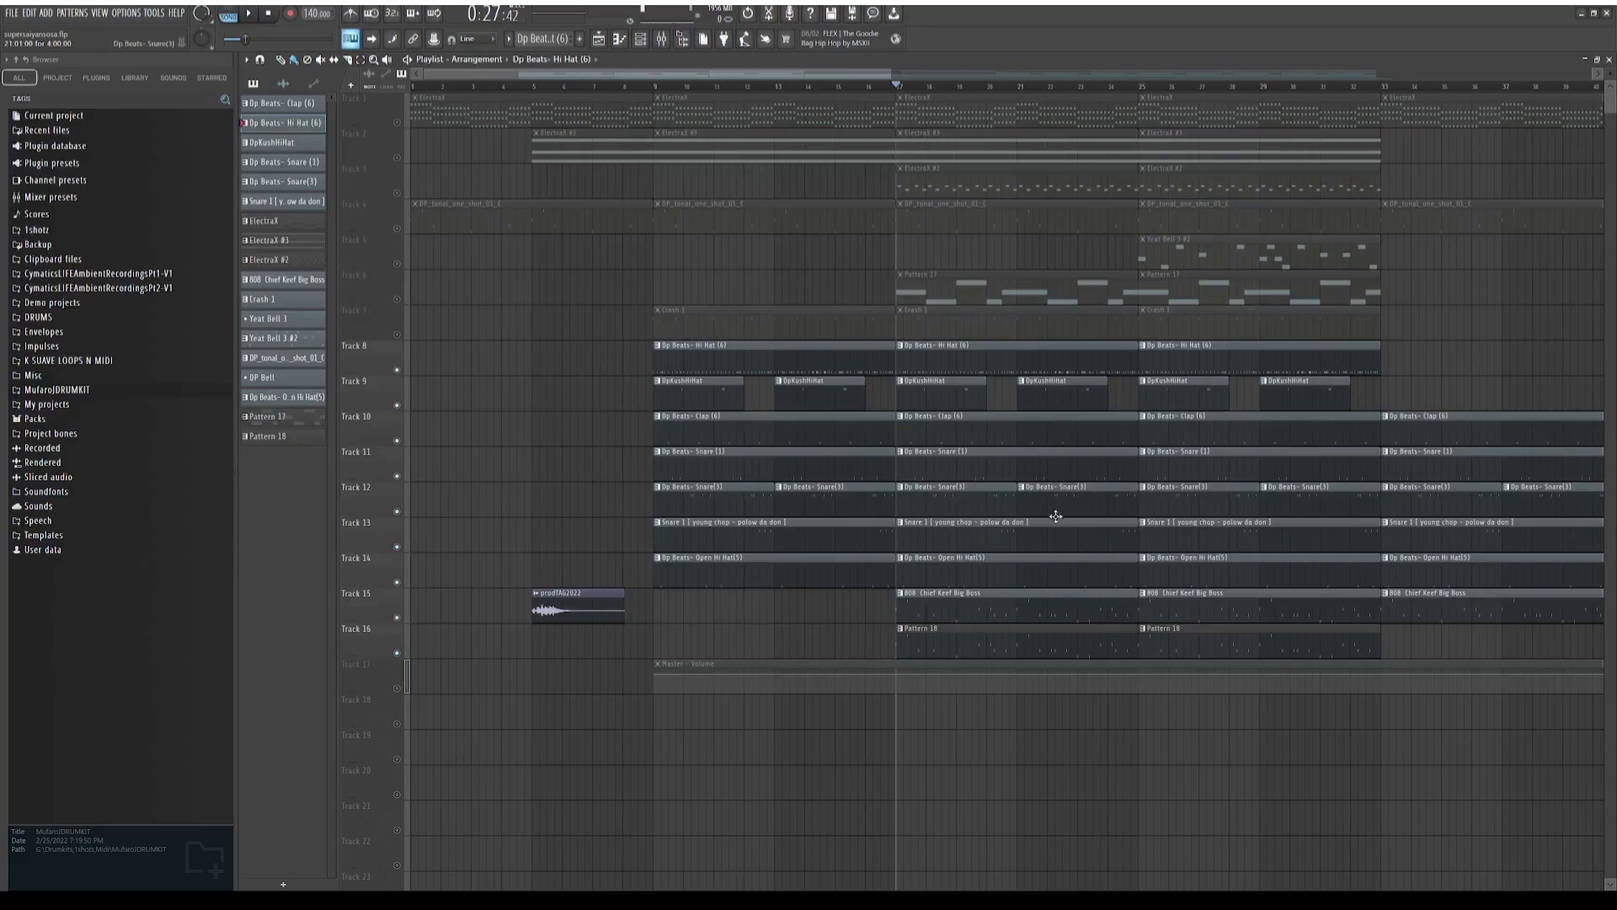
Mute the snare tracks 11, 12 and 13 and play the remaining drums from bar 17
left_click(399, 512)
left_click(398, 547)
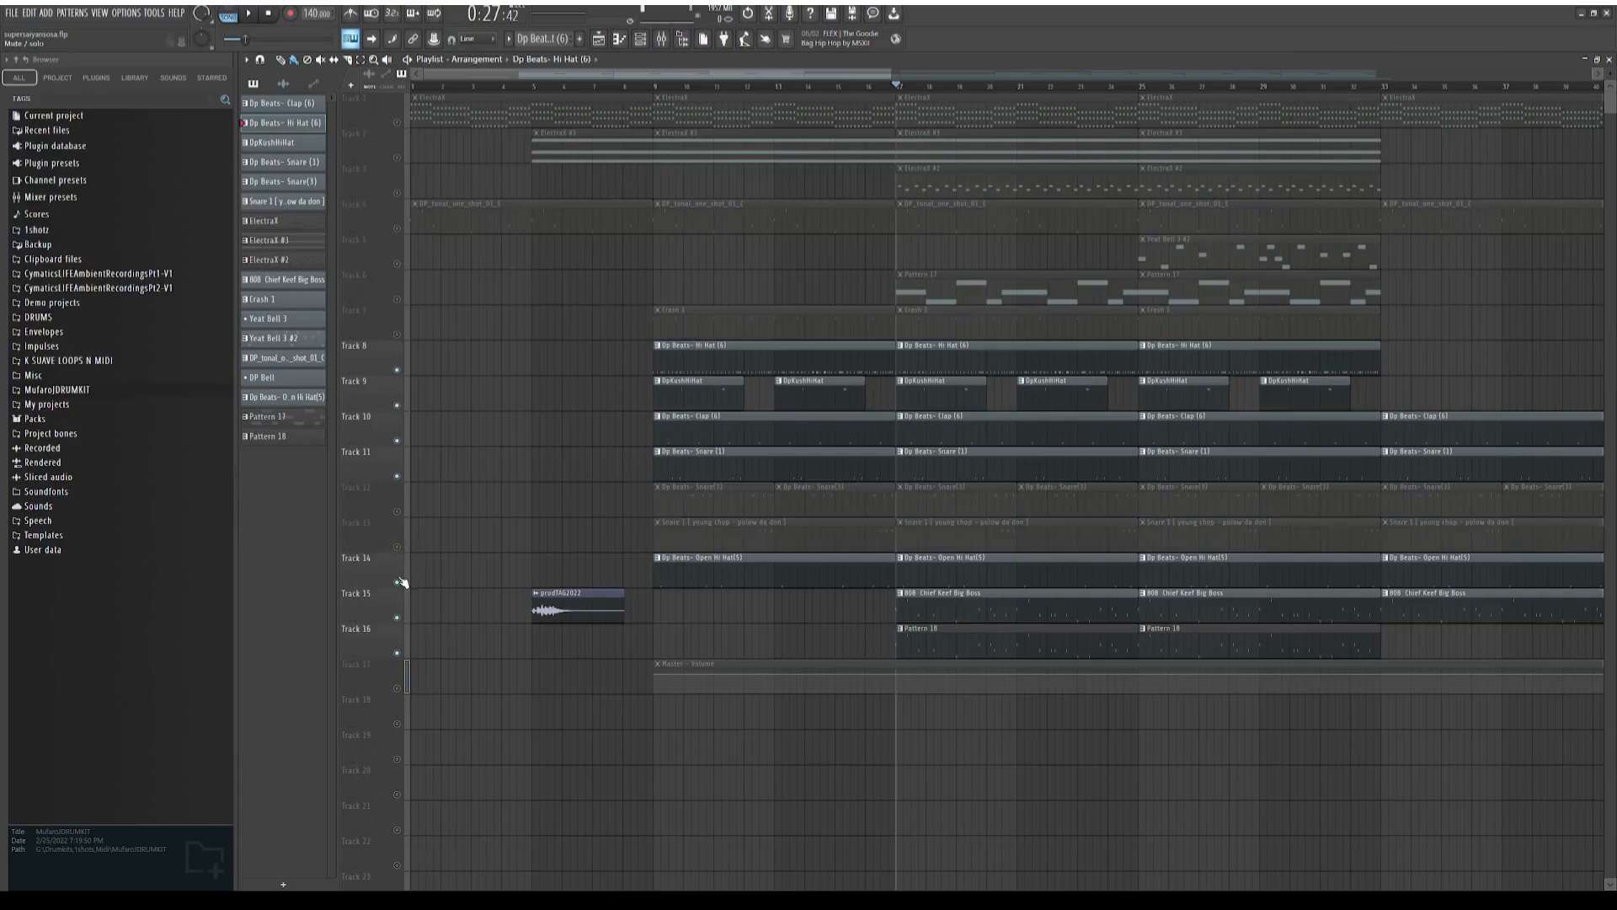
left_click(397, 477)
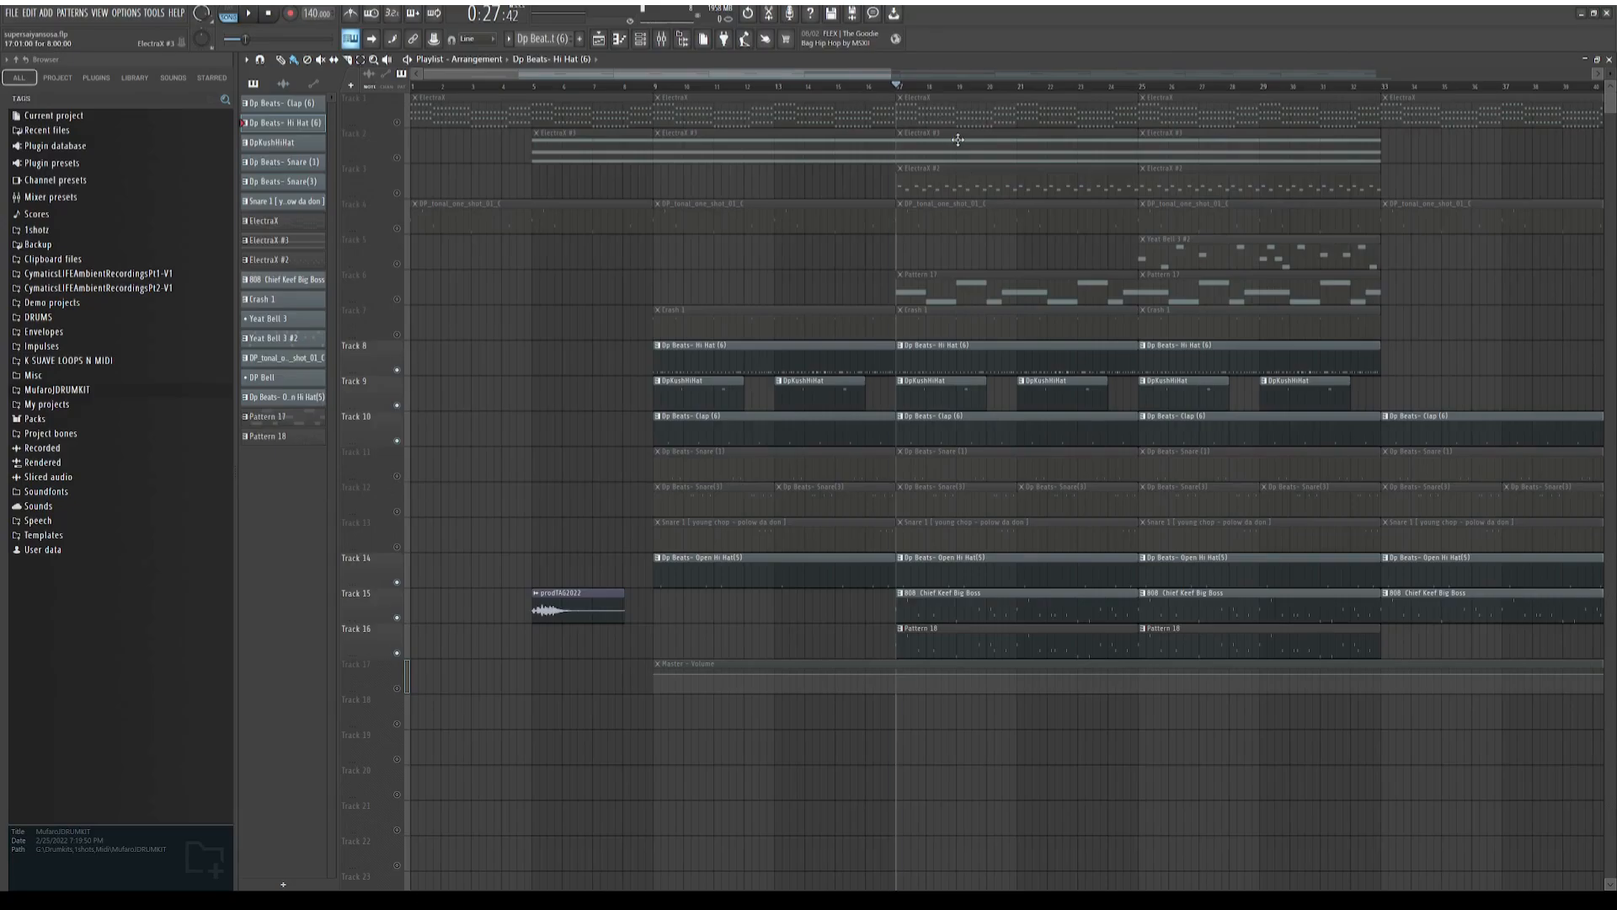
key("space")
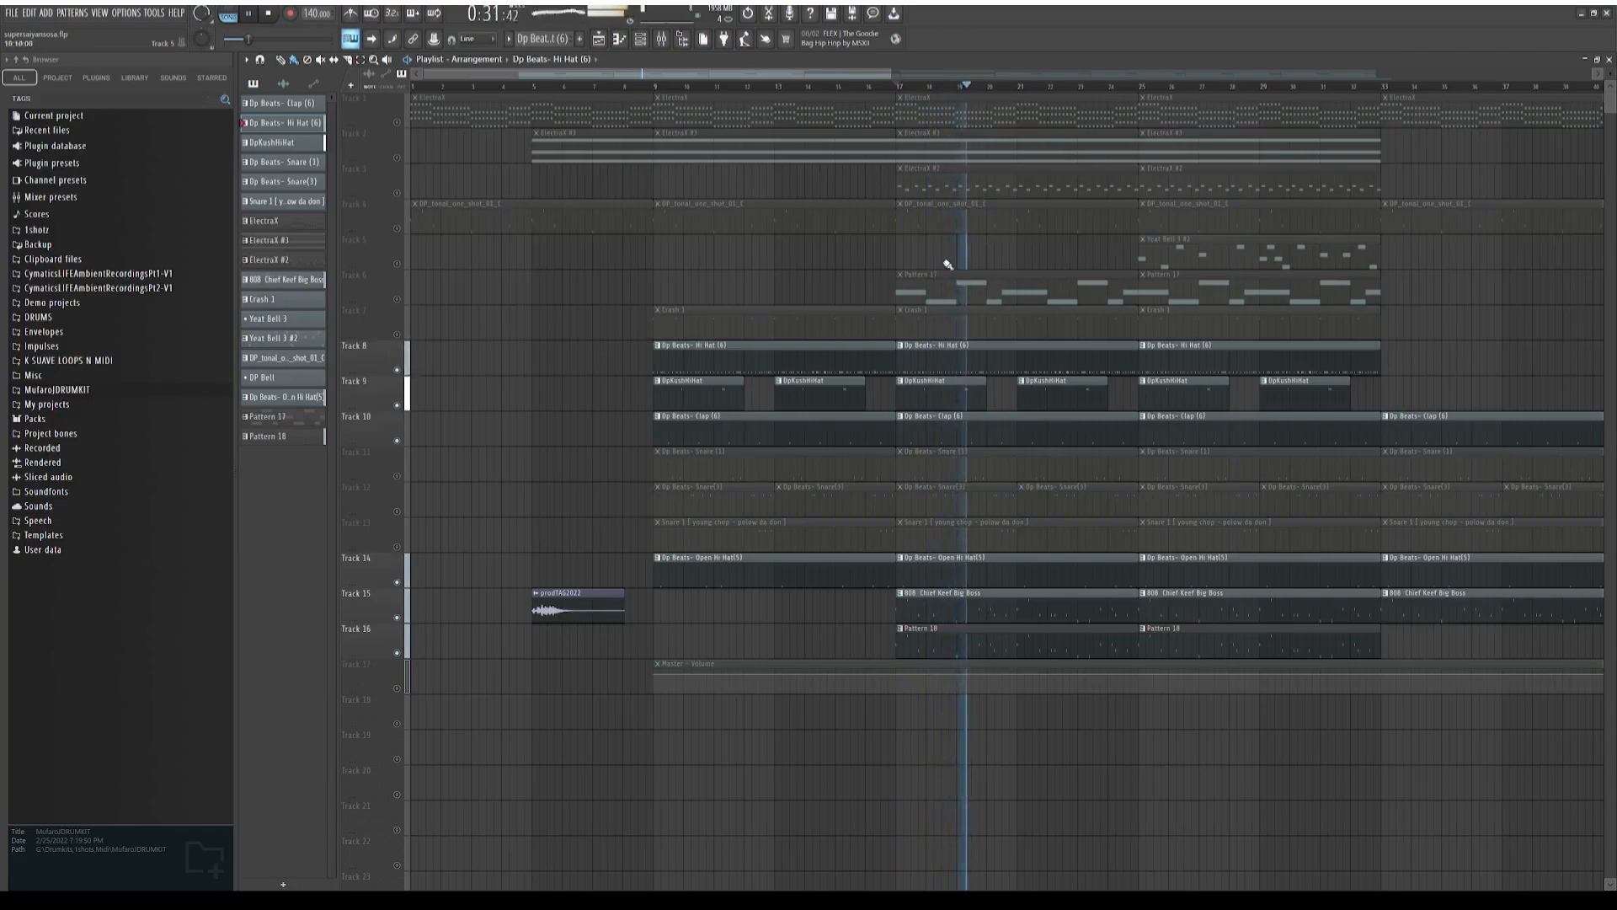
Unmute the snare tracks 11, 12 and 13 during playback to hear the full drums, and stop playback
left_click(398, 477)
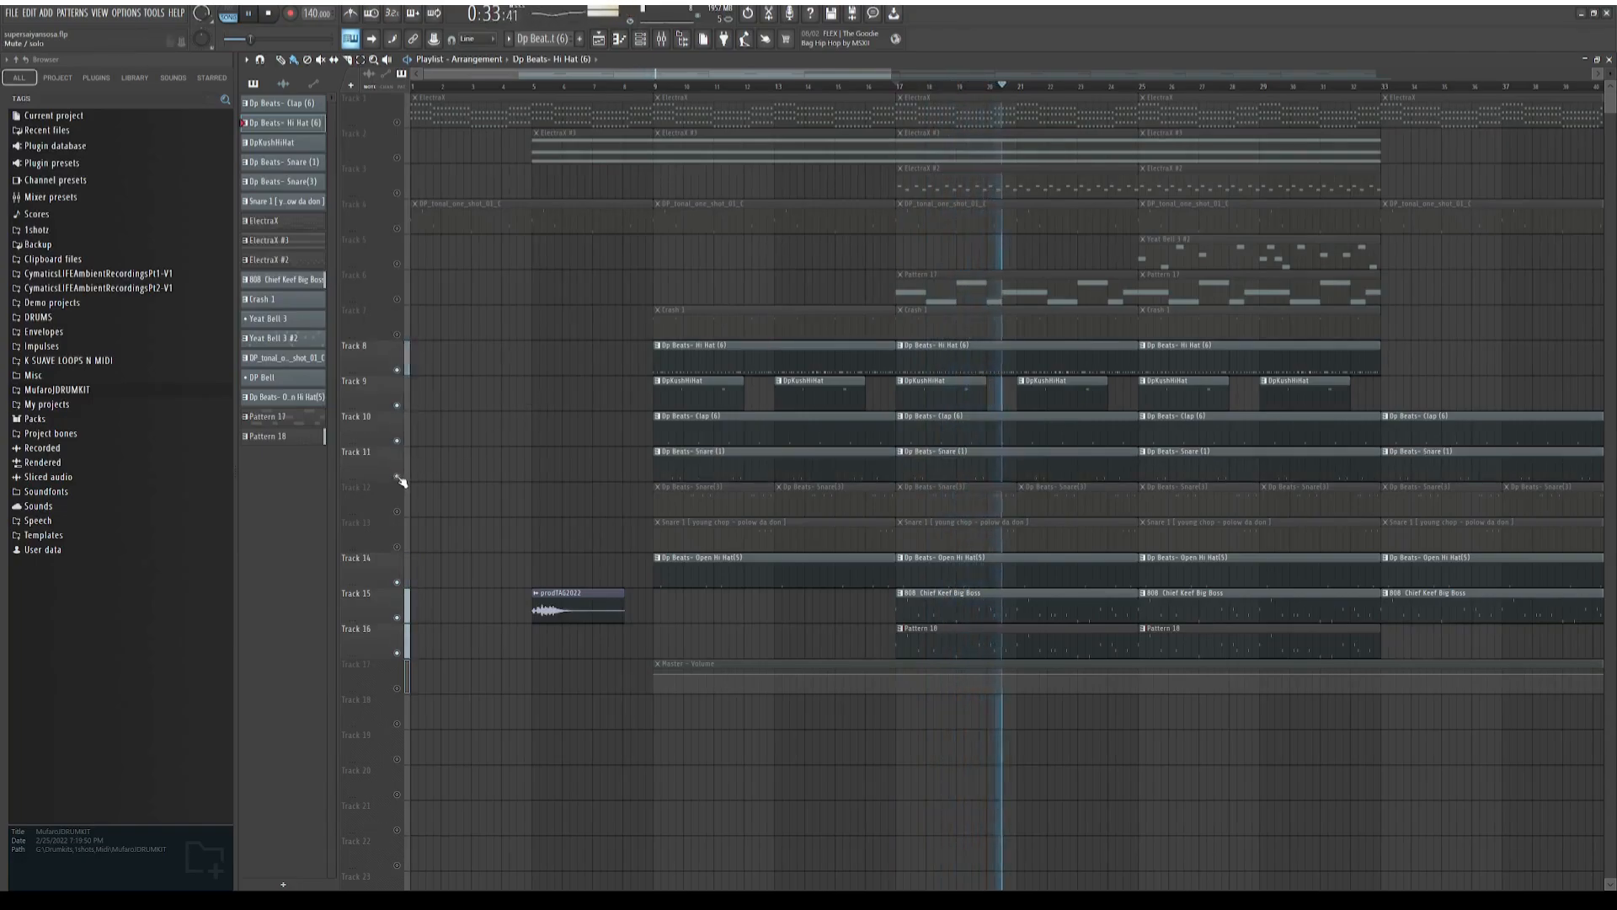
left_click(398, 511)
left_click(398, 547)
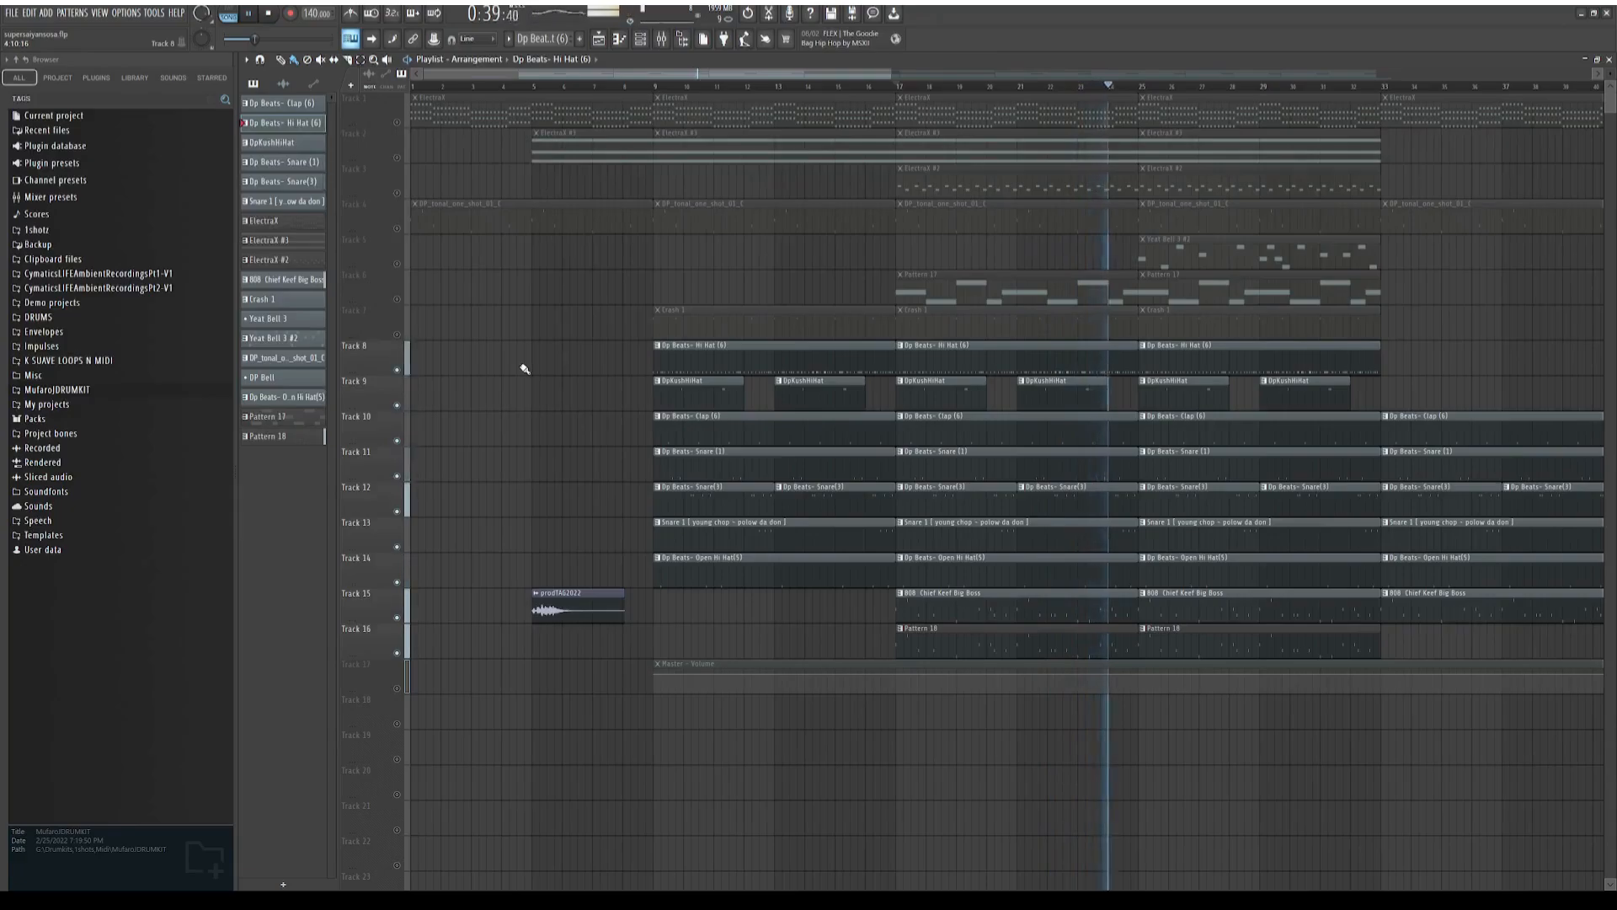
key("space")
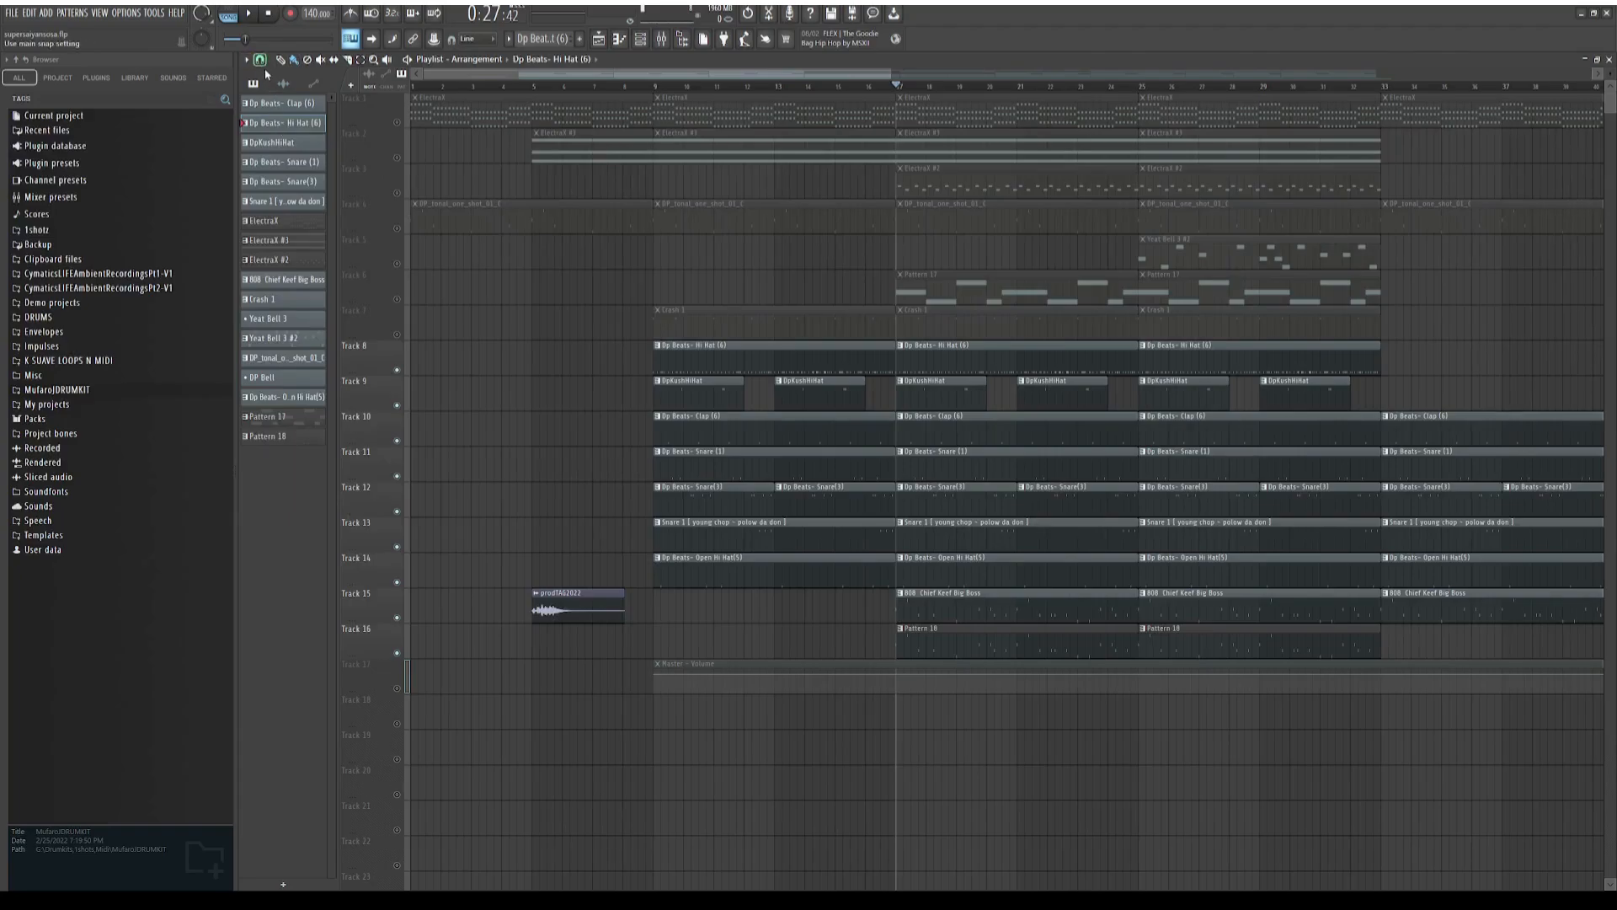
Show the Dp Beats Hi Hat (6) steps in the channel rack and return to the playlist
left_click(657, 42)
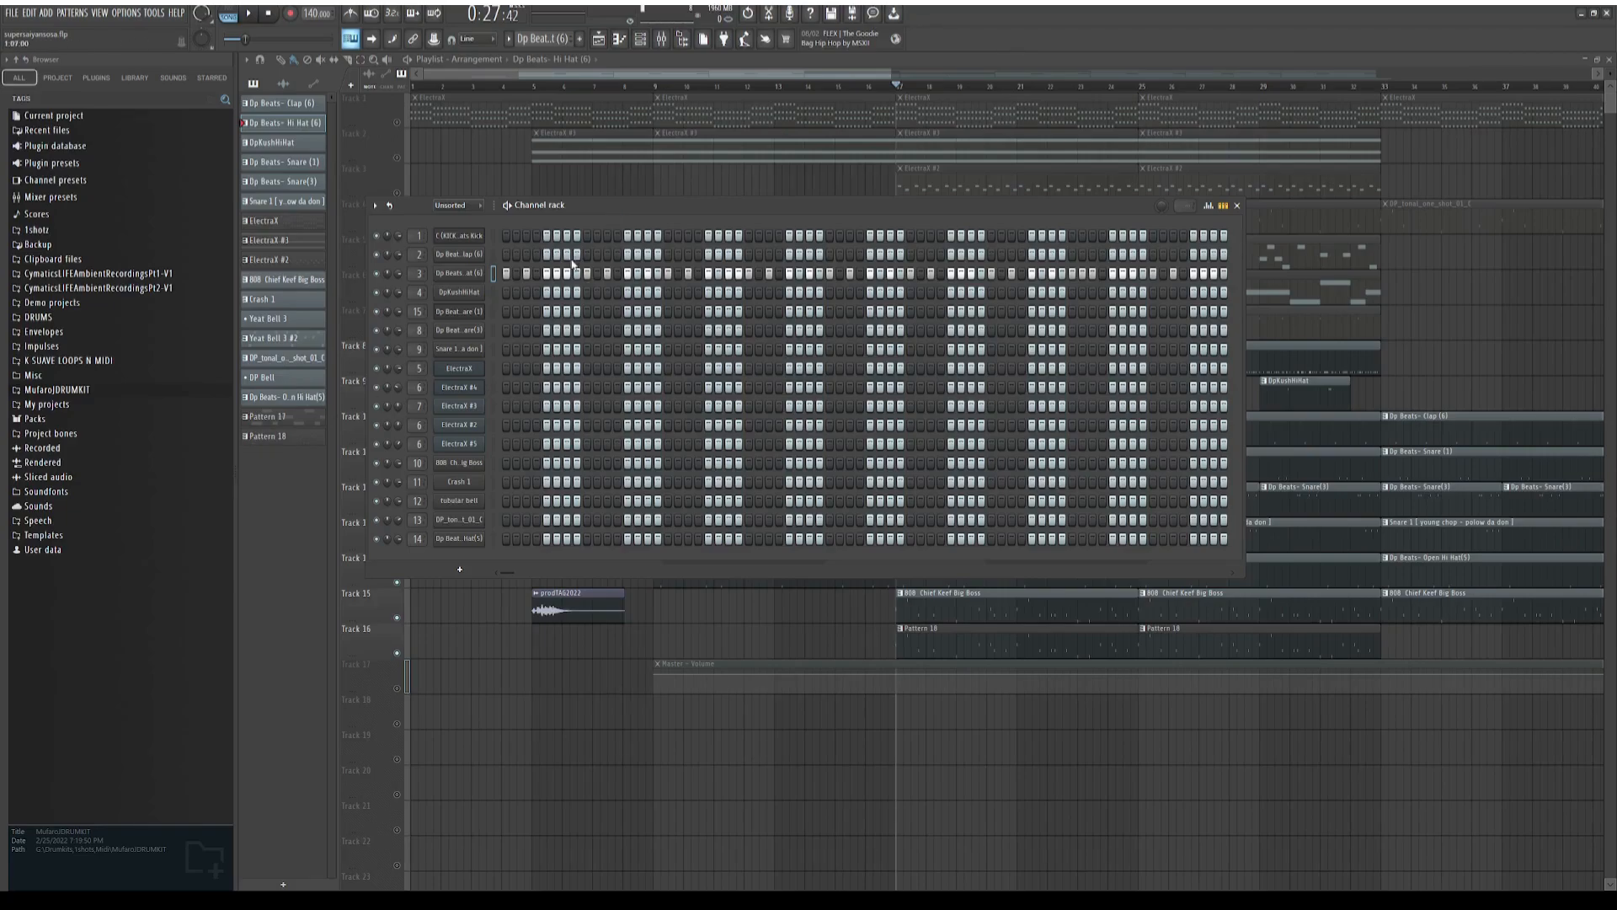
left_click_drag(644, 204, 602, 200)
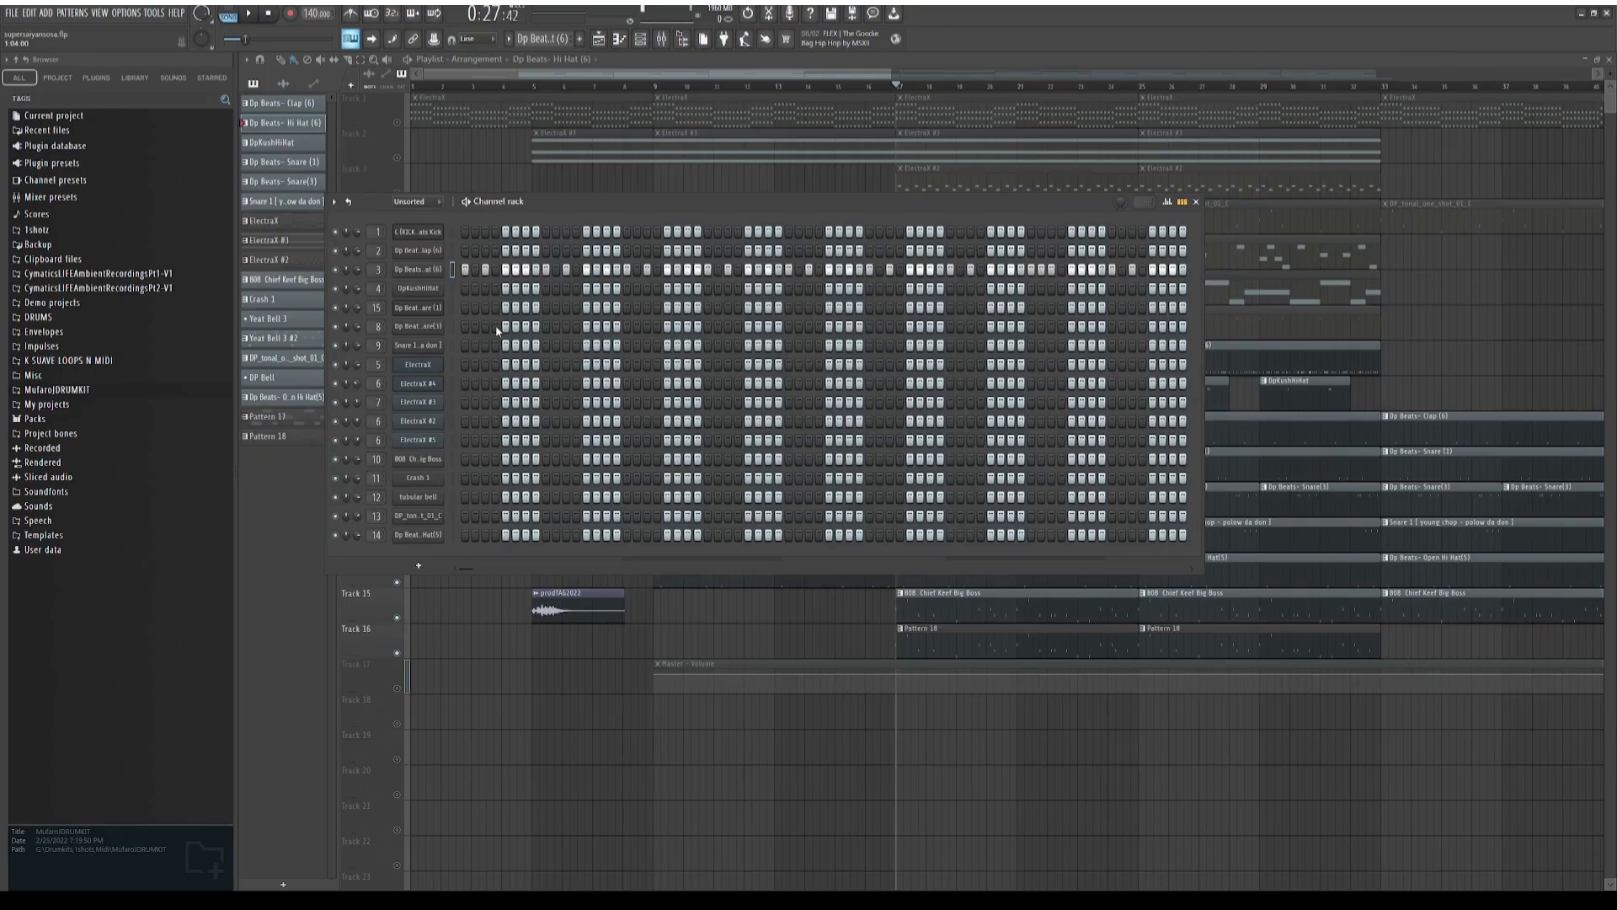
left_click(806, 52)
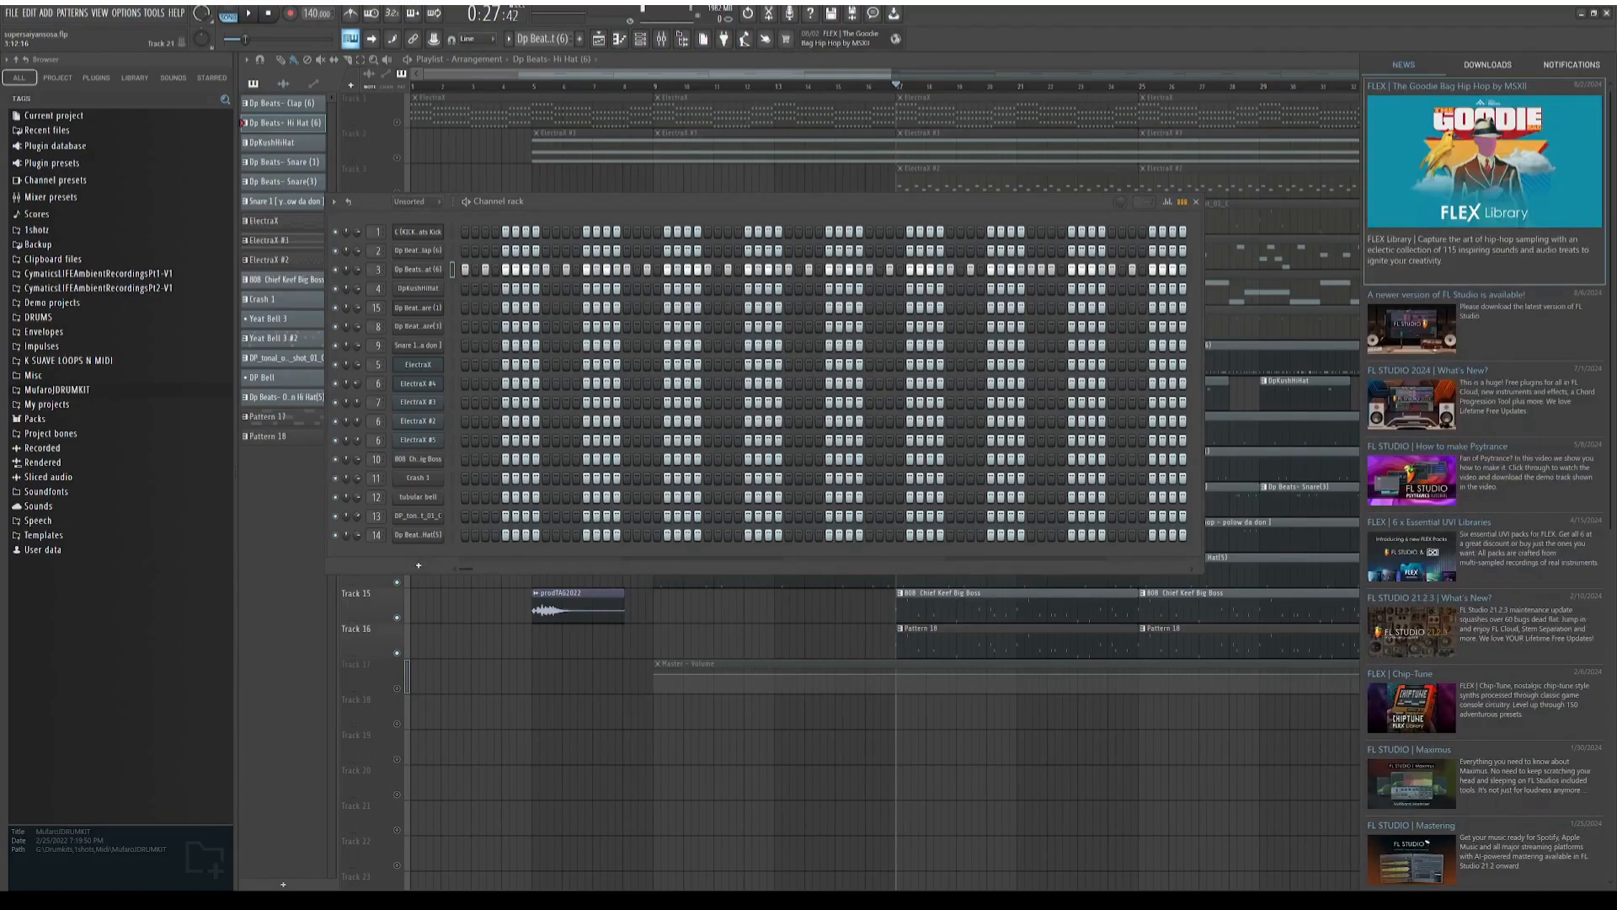
left_click_drag(878, 74, 884, 74)
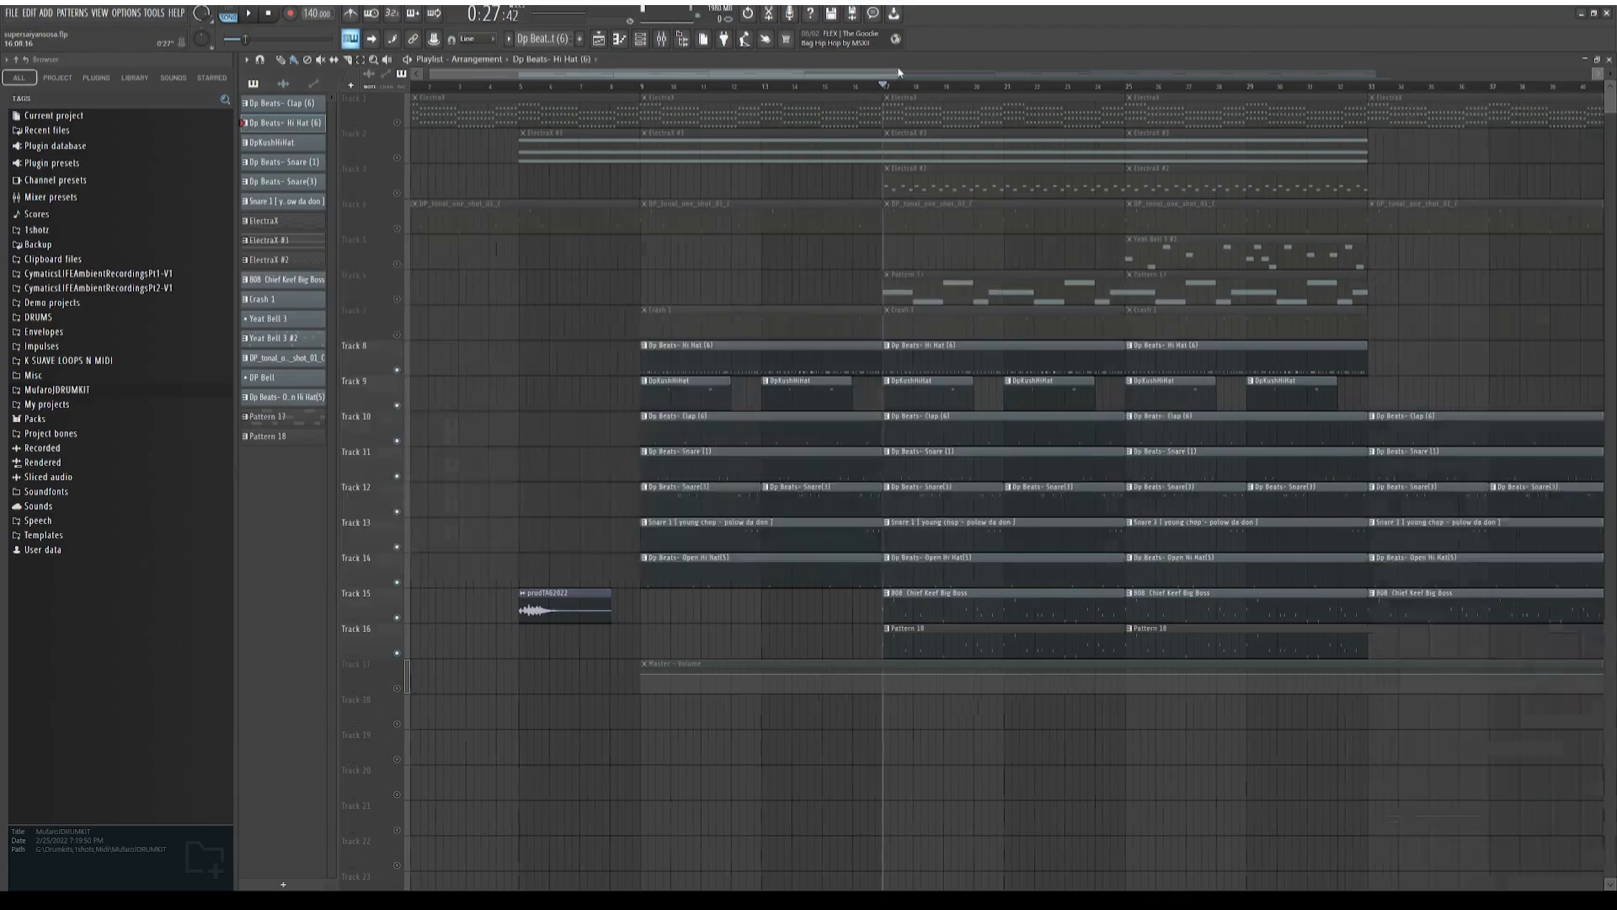
Examine the full length of the Dp Beats Hi Hat (6) pattern in the piano roll and return to the playlist
double_click(958, 361)
left_click(427, 60)
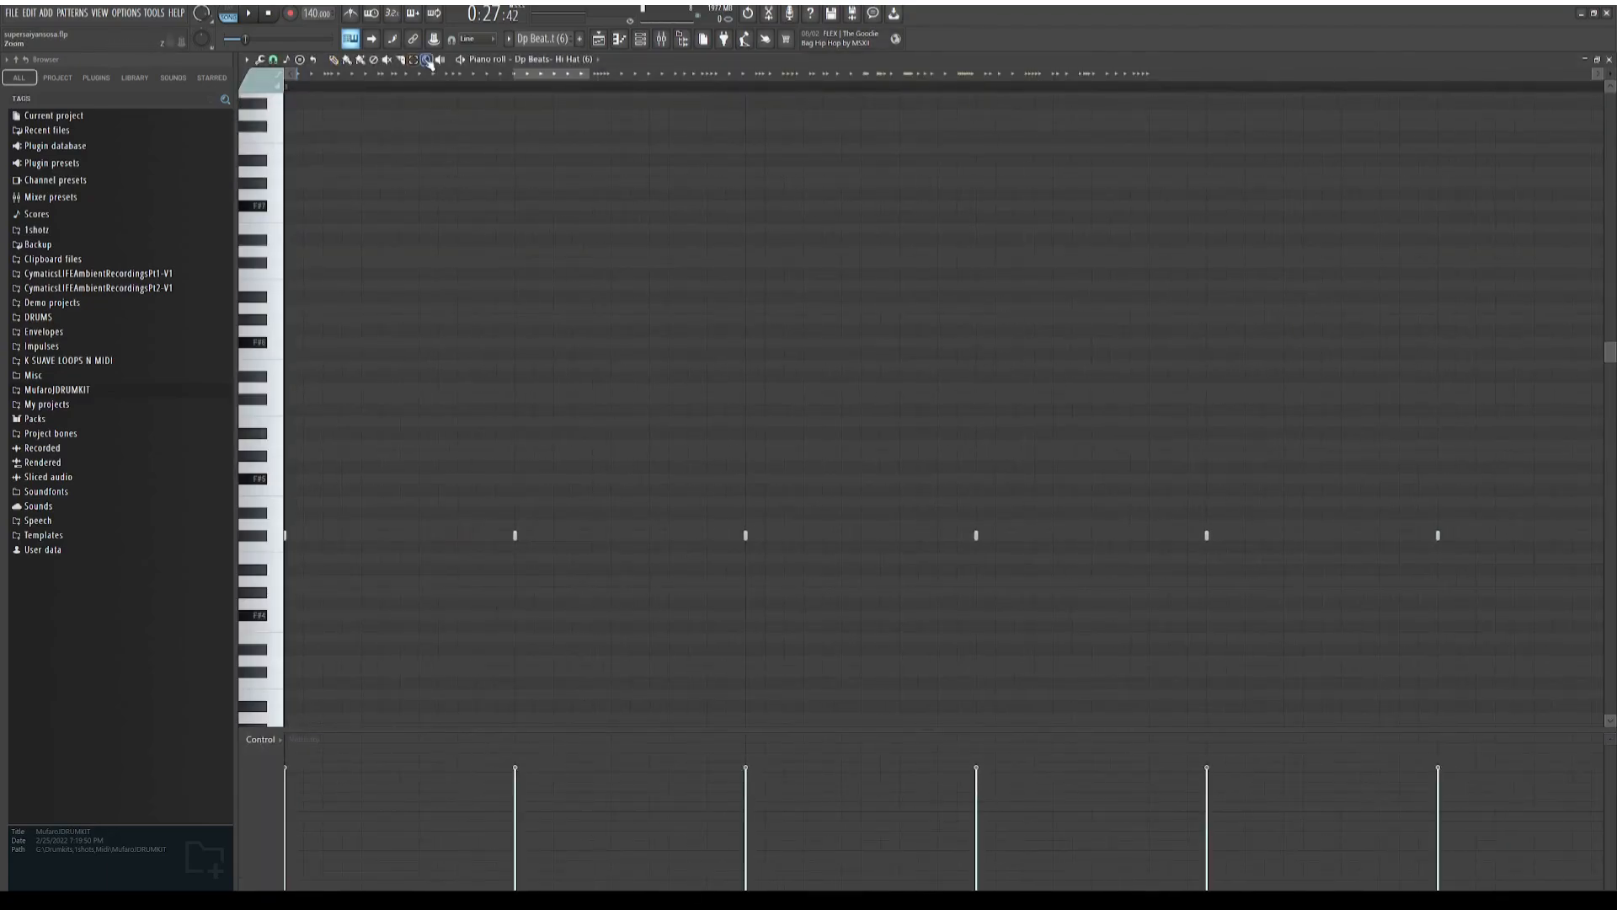
right_click(478, 201)
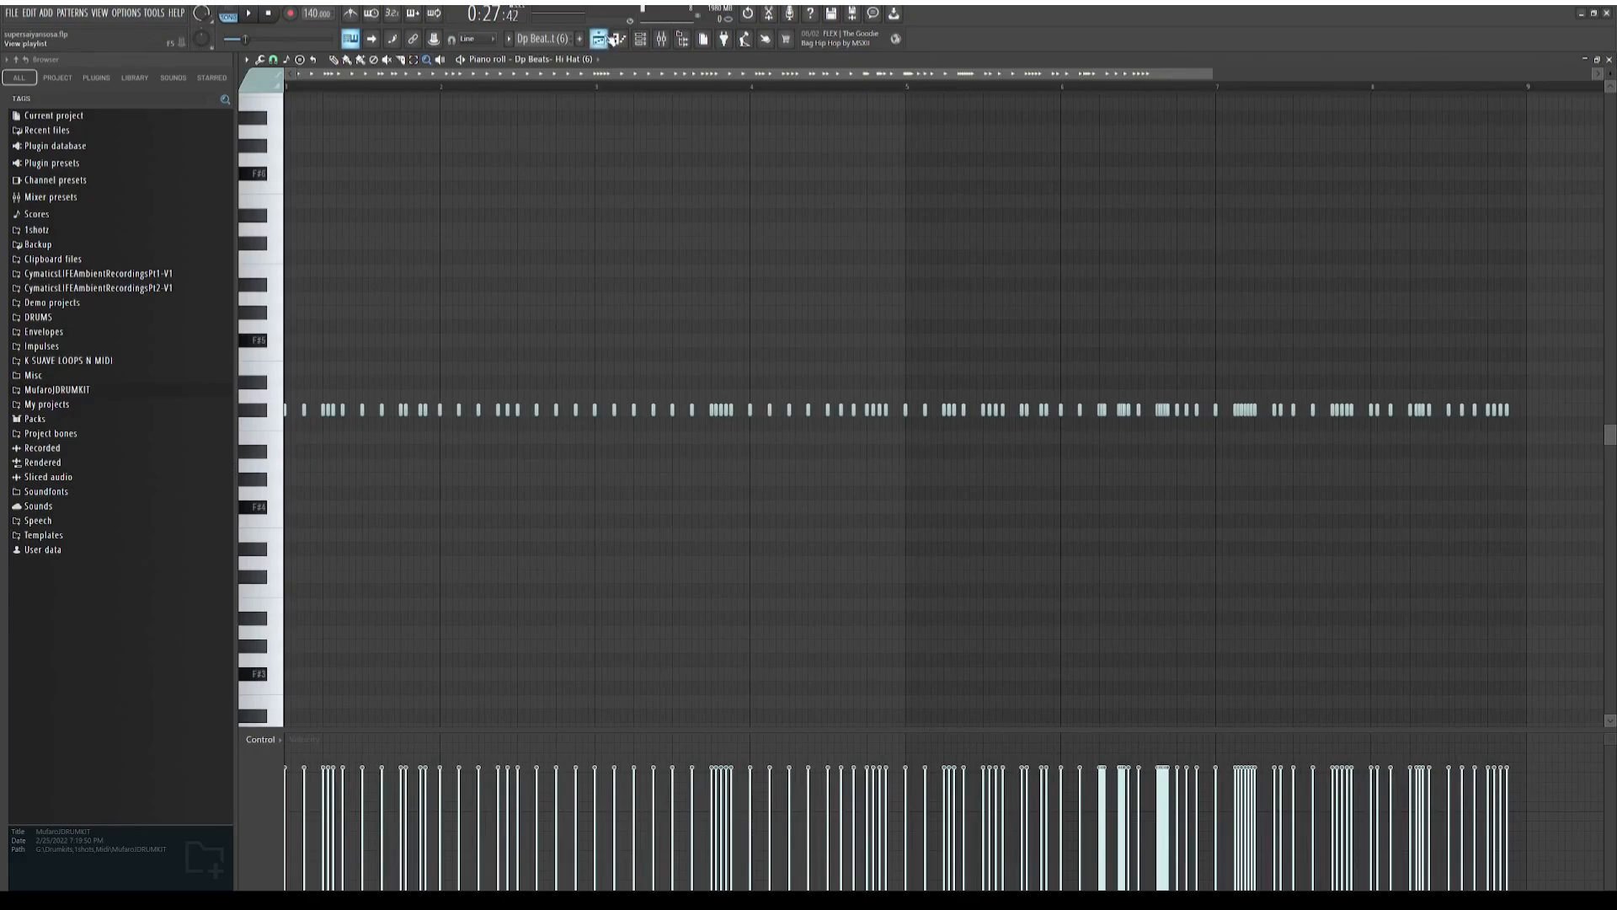
left_click(598, 39)
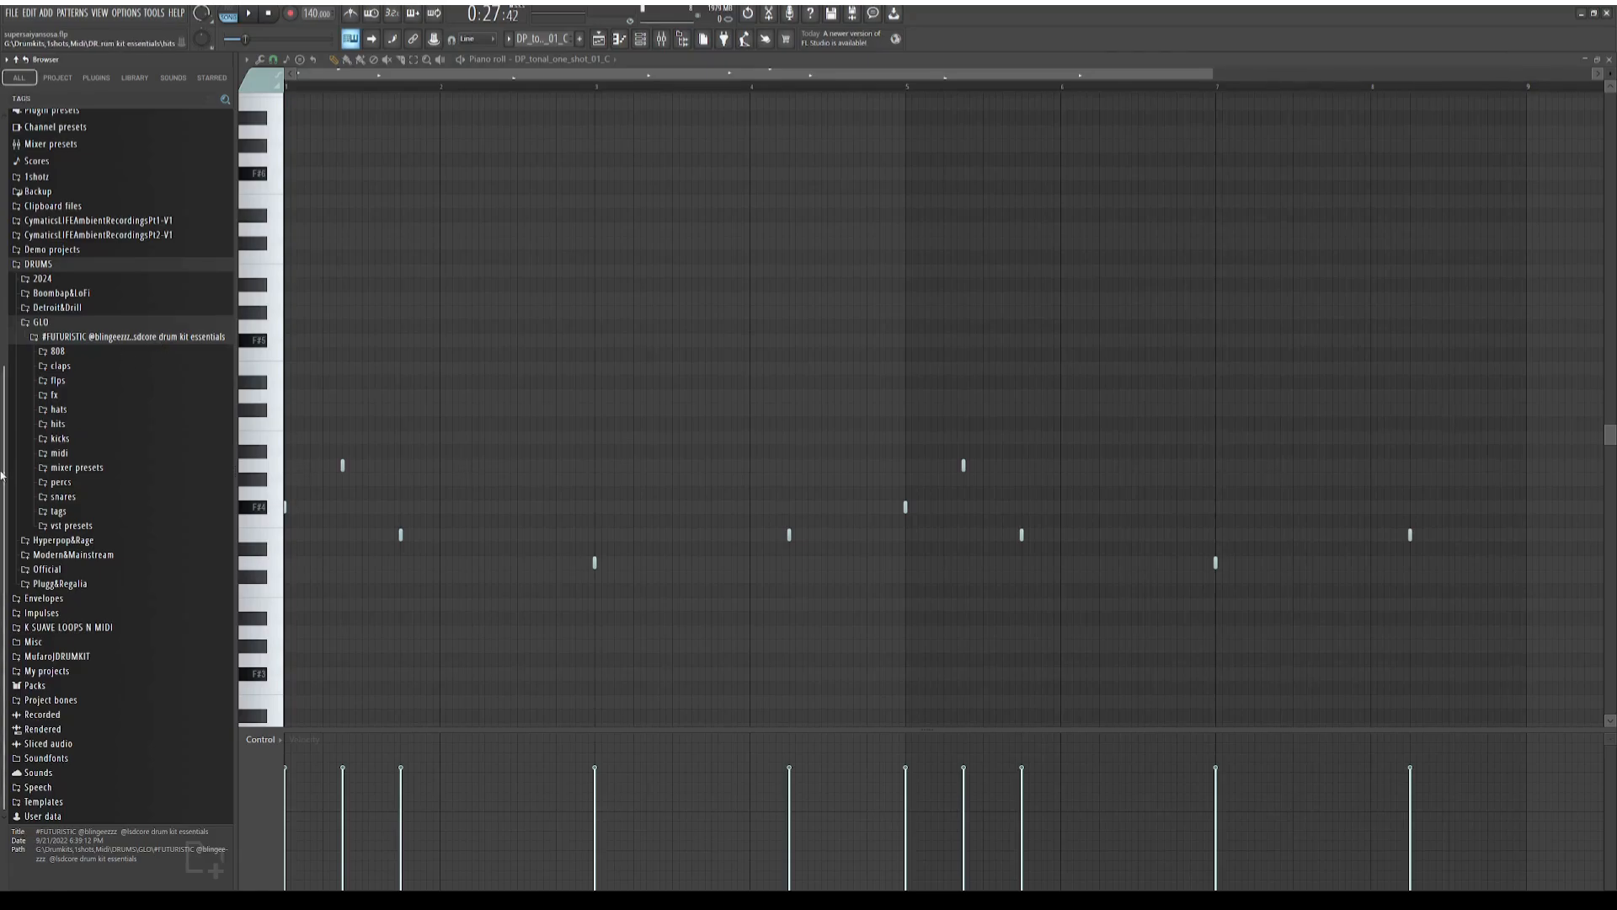
Expand the hits folder of the #FUTURISTIC drum kit and preview the sample "USE THIS NO MATTER WHAT (tune to e)"
left_click(64, 429)
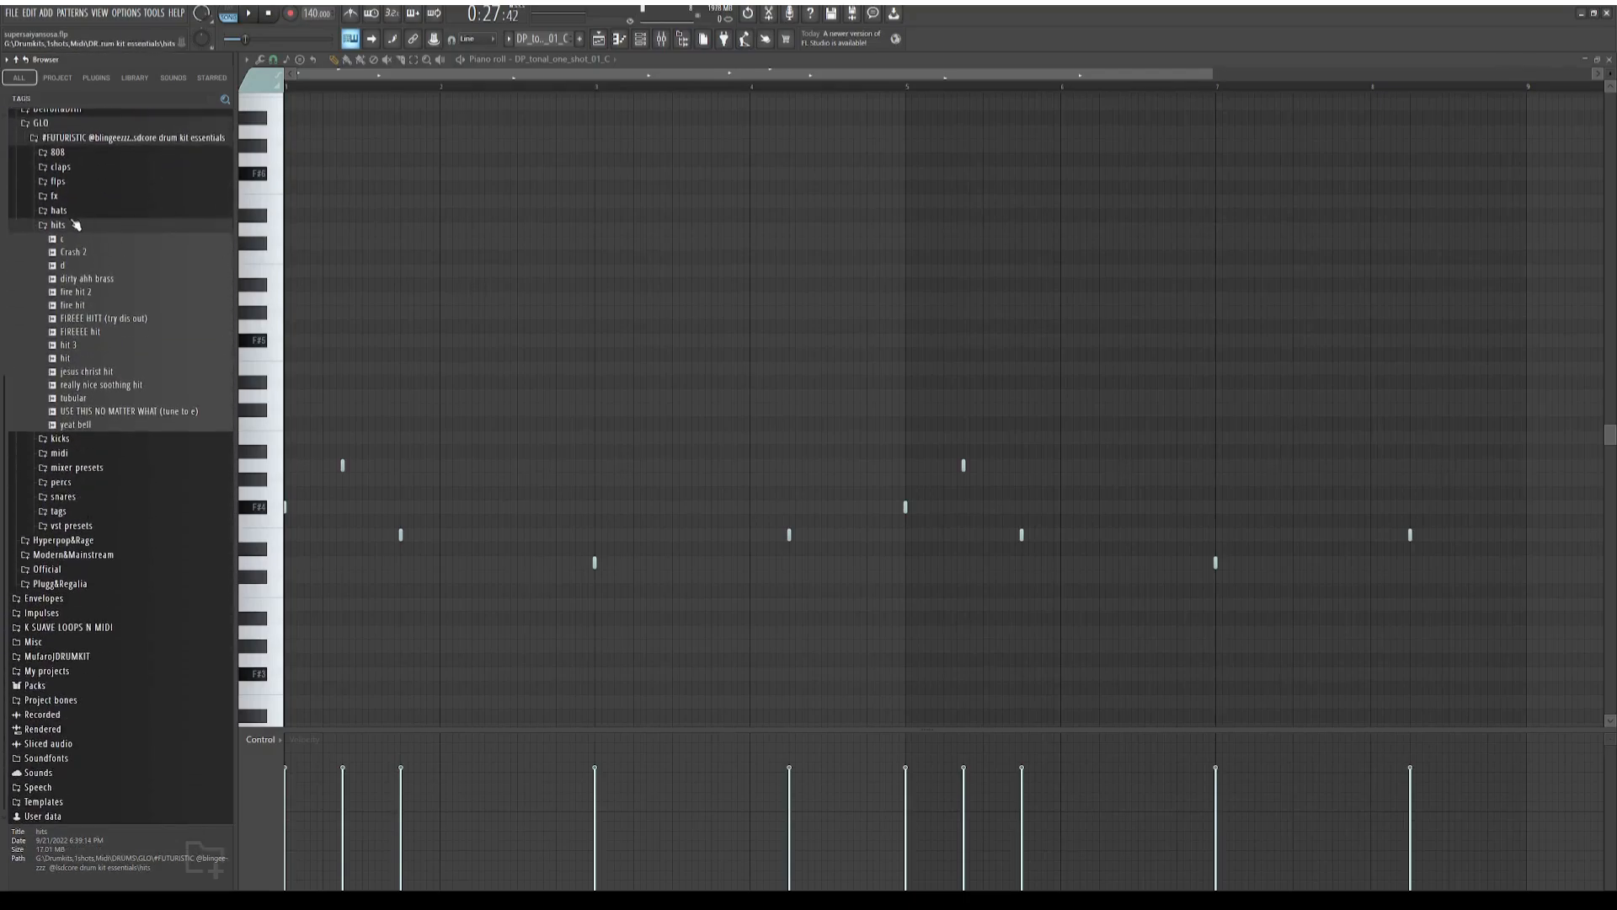
scroll(84, 404, "up", 4)
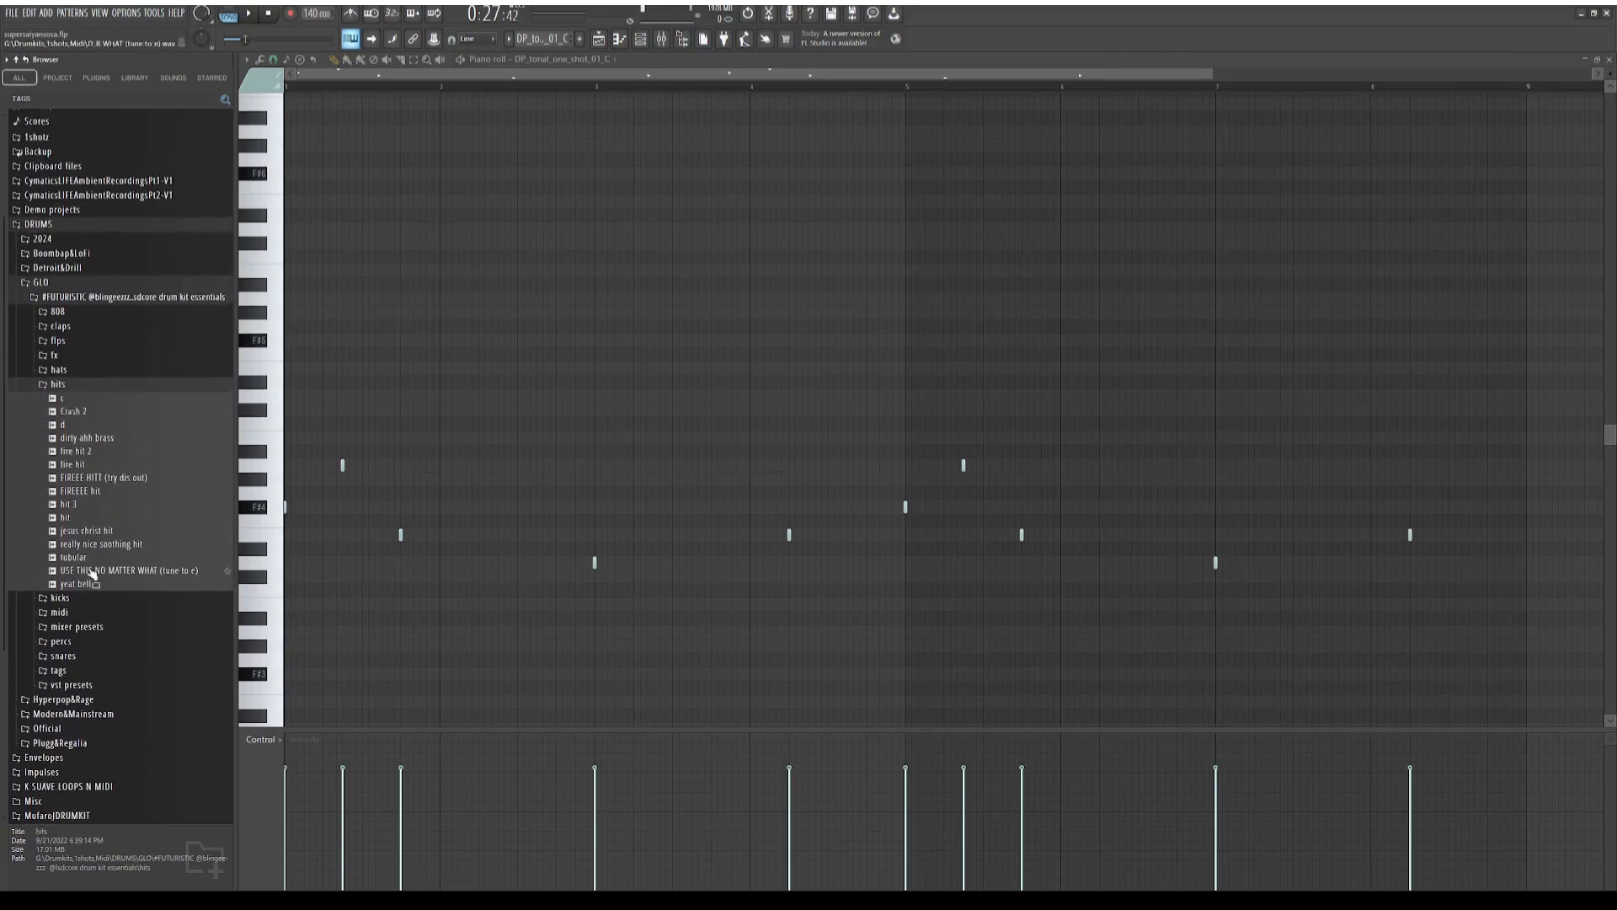
left_click(96, 572)
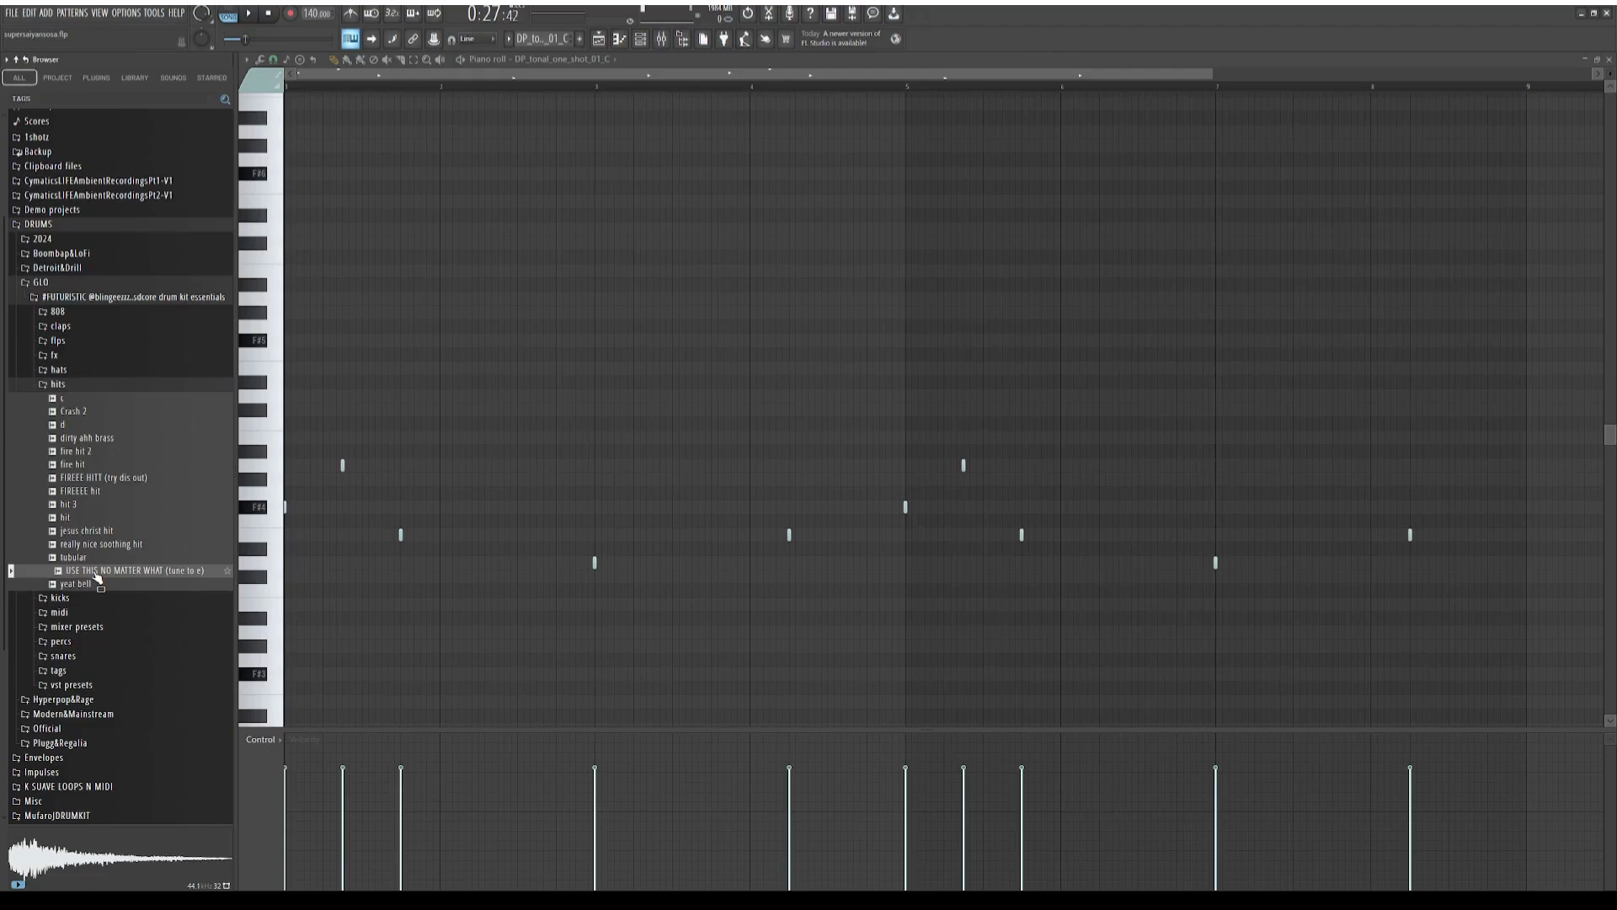
Play the DP_tonal_one_shot_01_C notes from the piano roll, return to the playlist and stop playback
left_click_drag(95, 576, 125, 573)
left_click(248, 13)
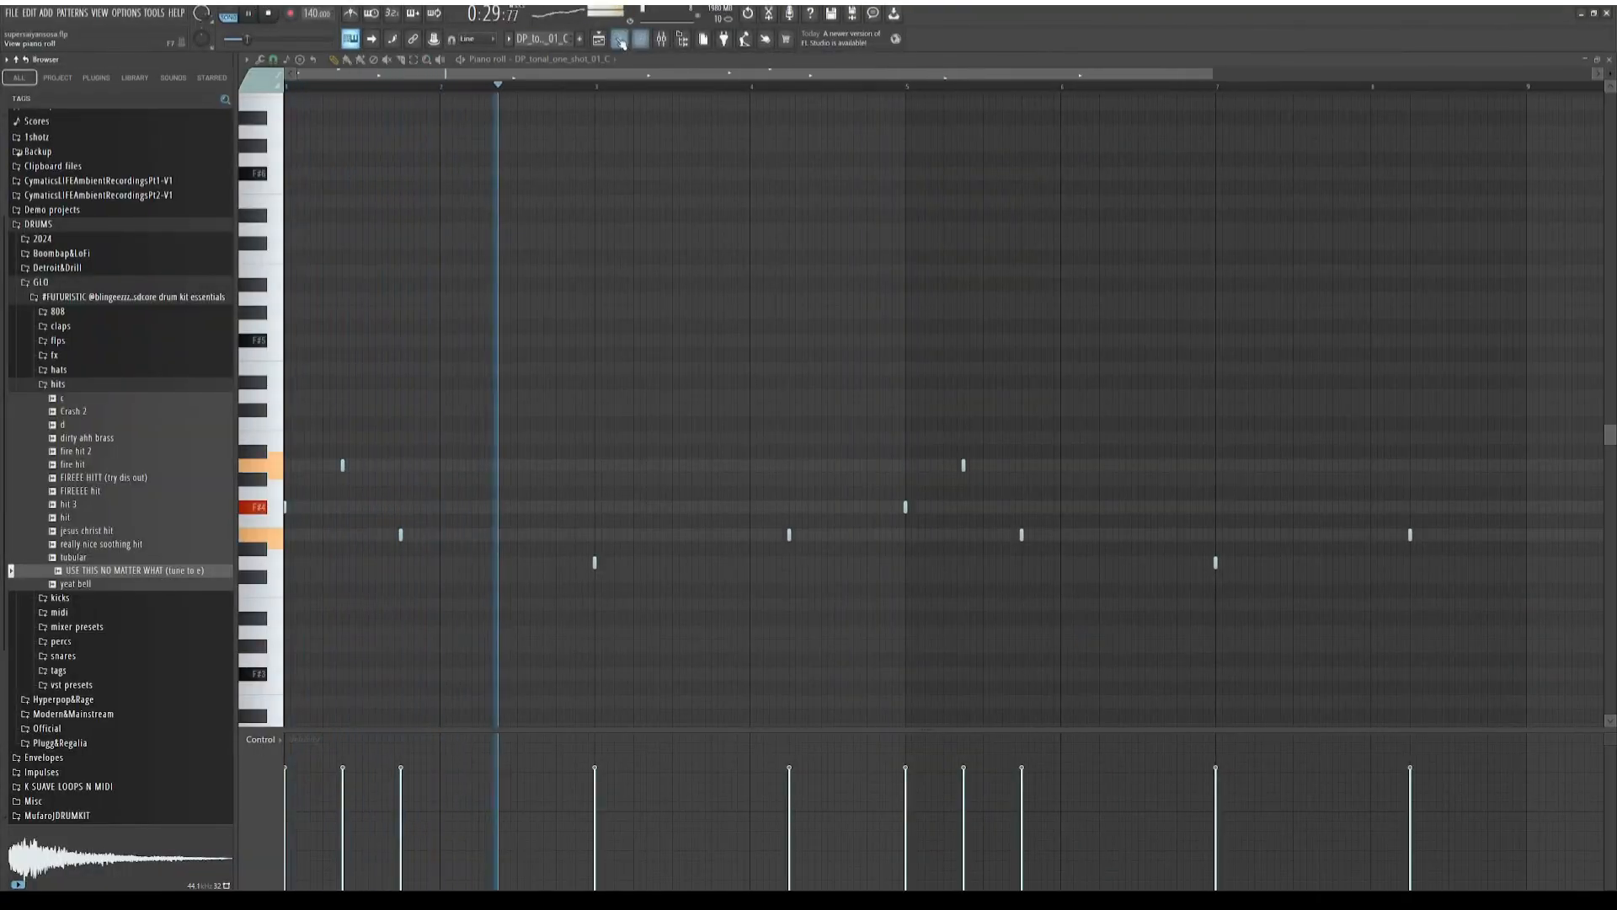
key("F5")
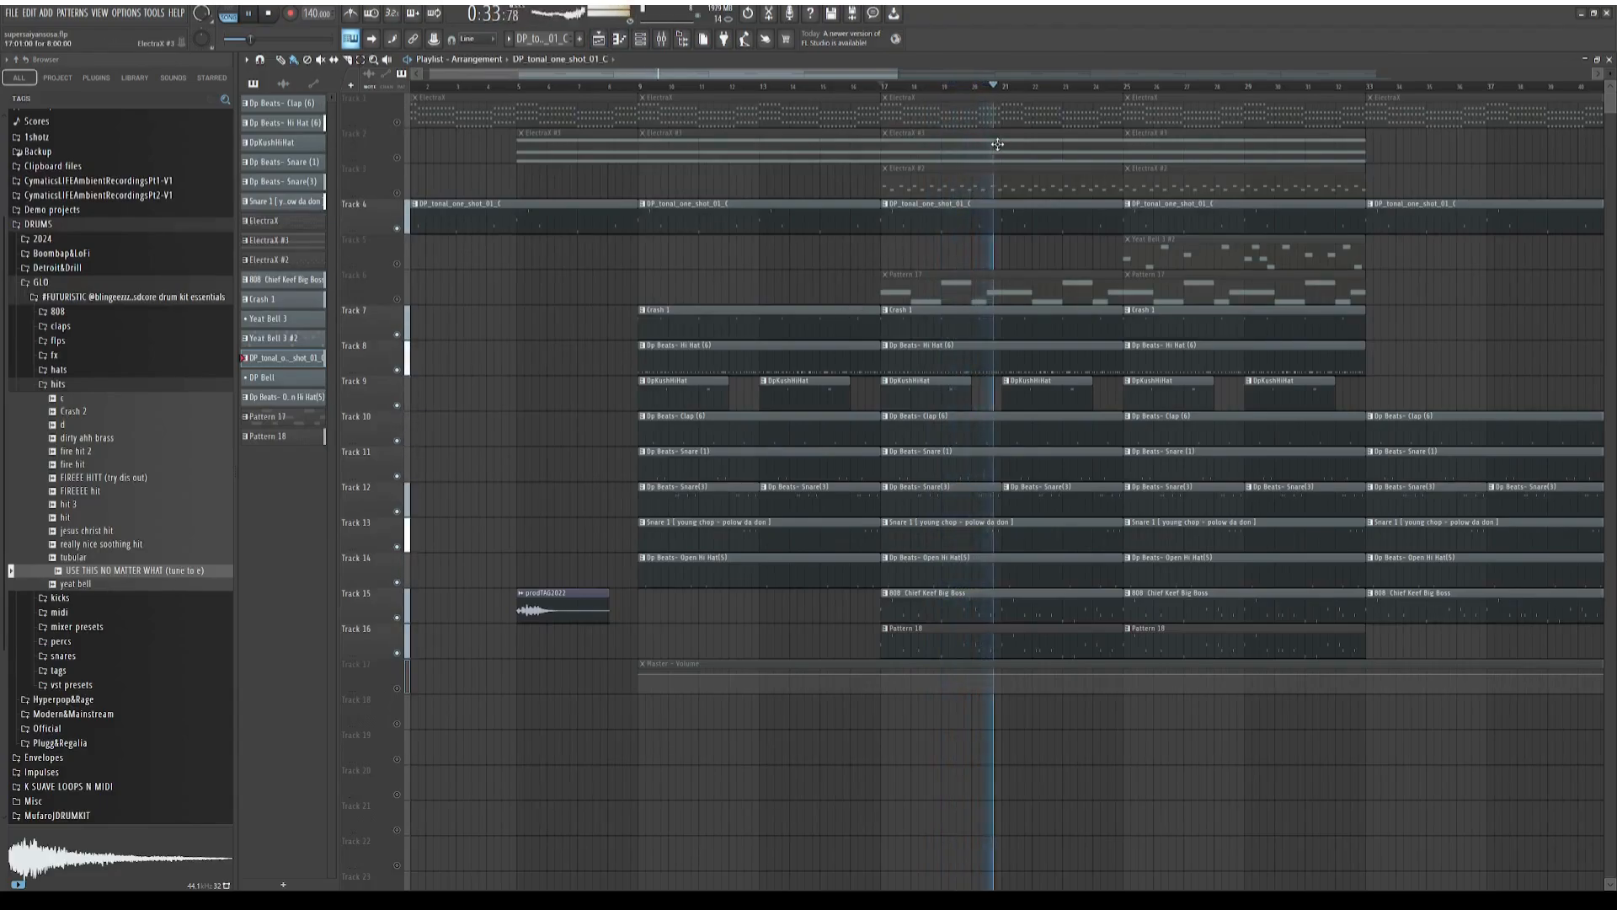
left_click(271, 13)
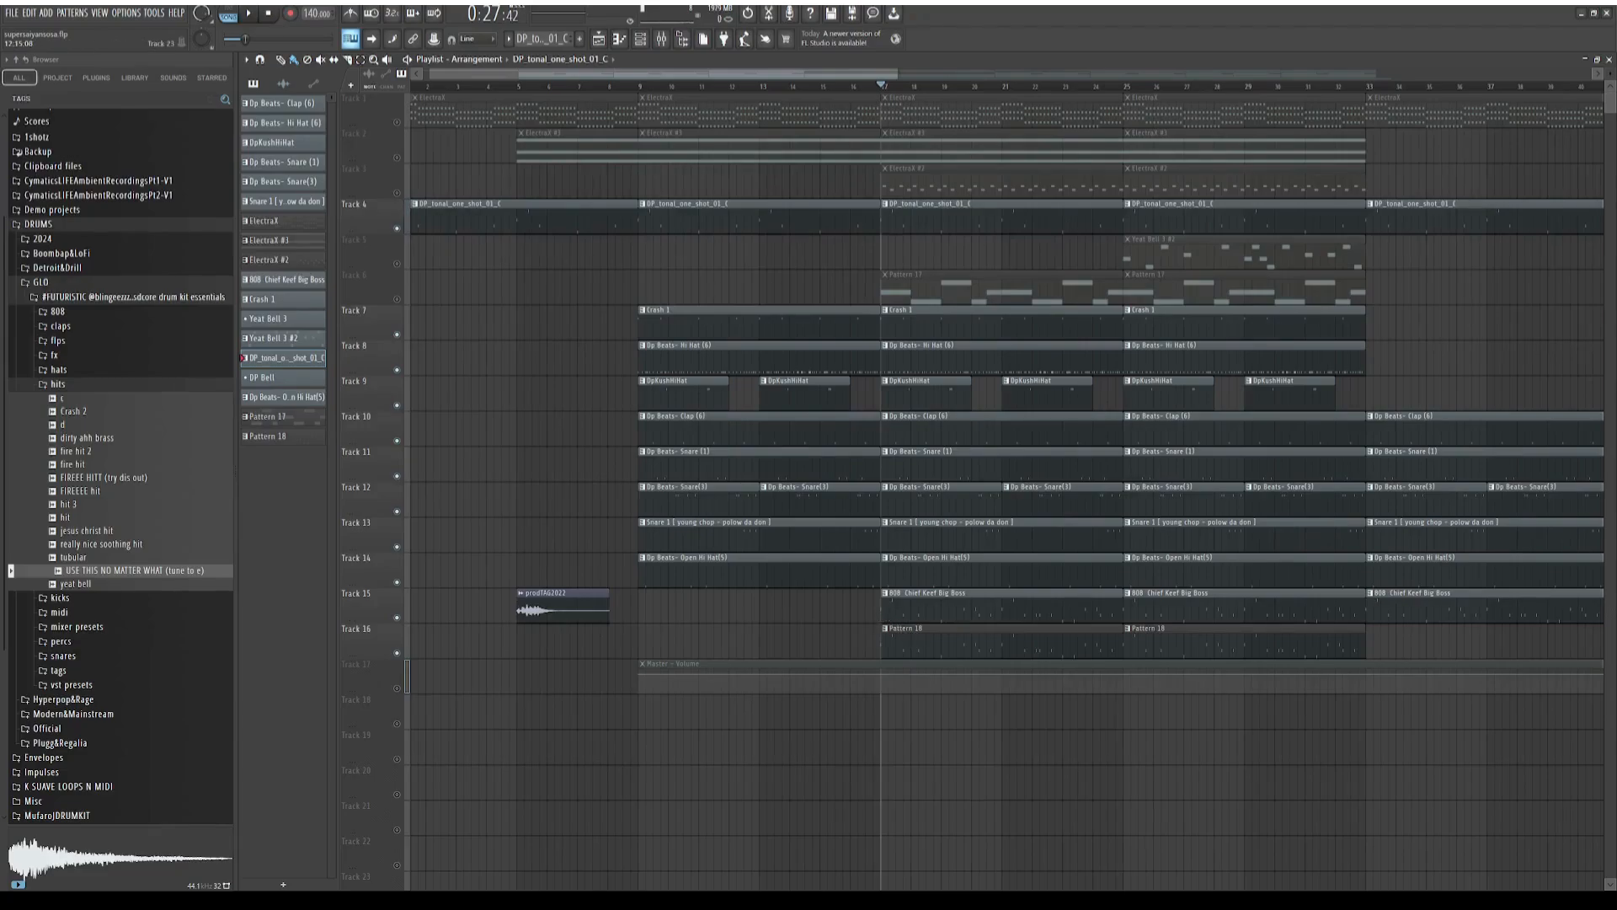
Check the channel rack for the DP_tonal_one_shot_01_C channel's mixer routing and select Insert 13 in the mixer
double_click(1231, 226)
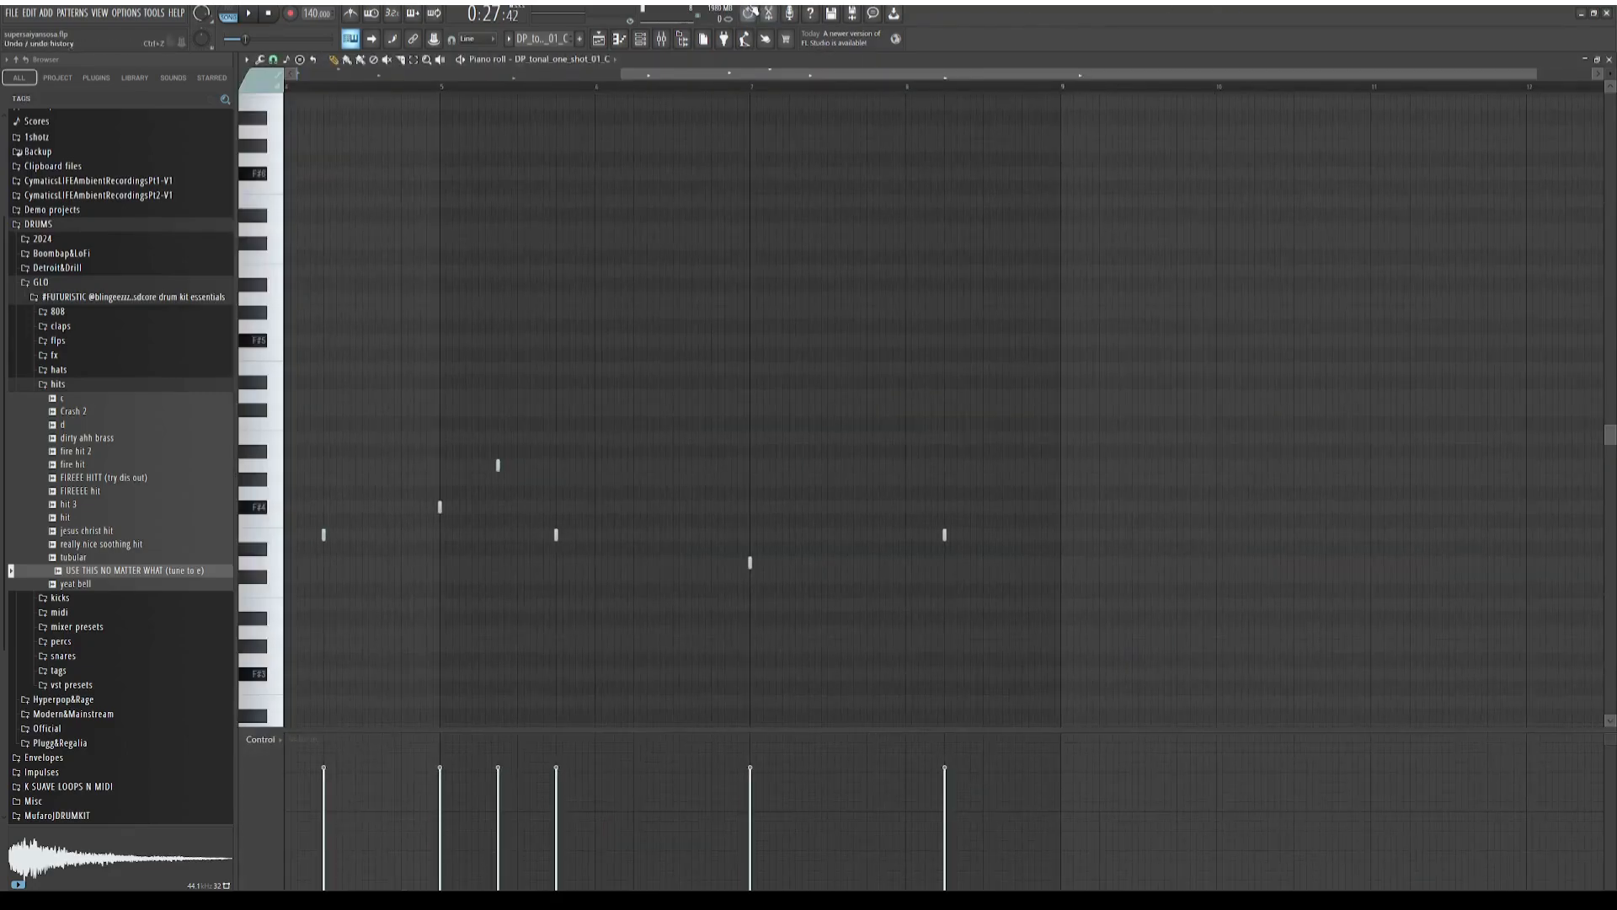
left_click(682, 39)
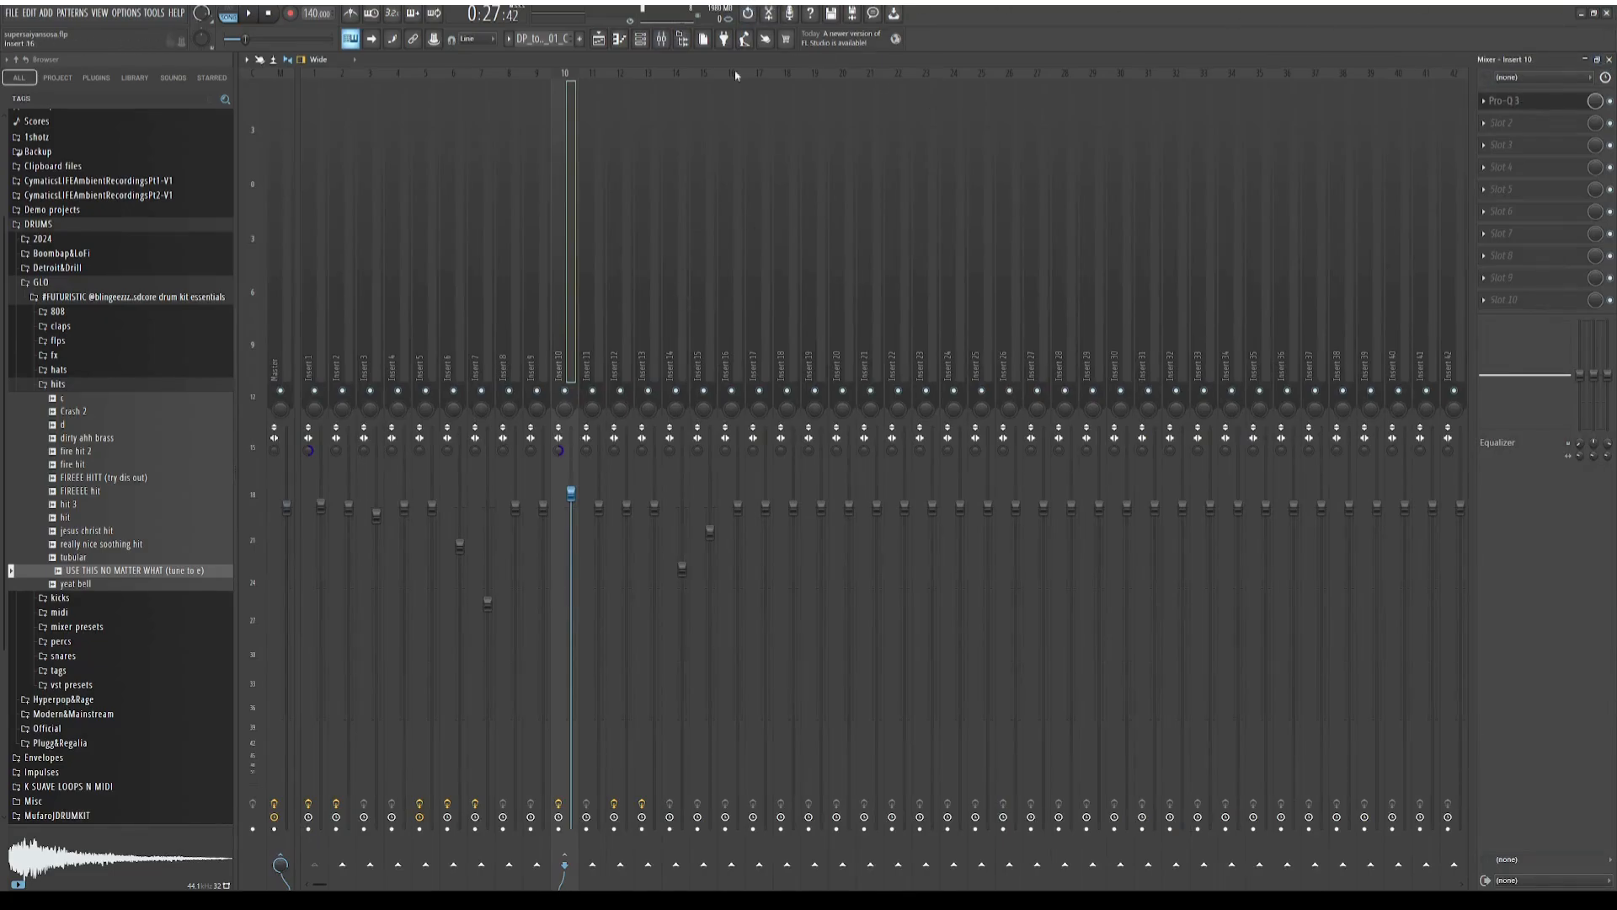
left_click(661, 39)
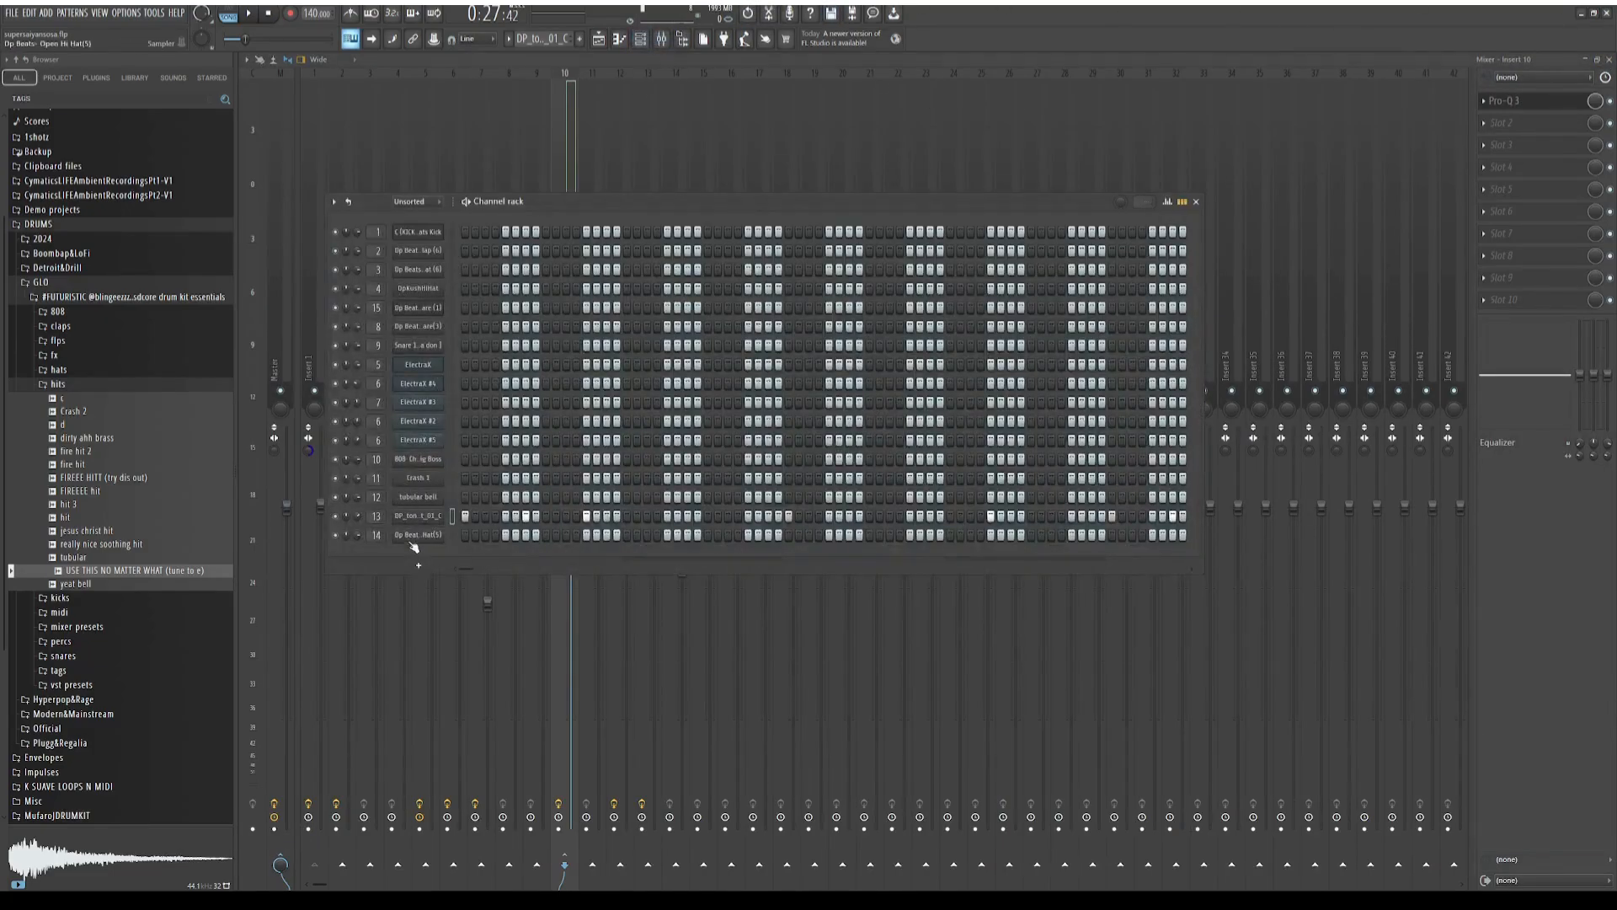
left_click(418, 515)
left_click(673, 113)
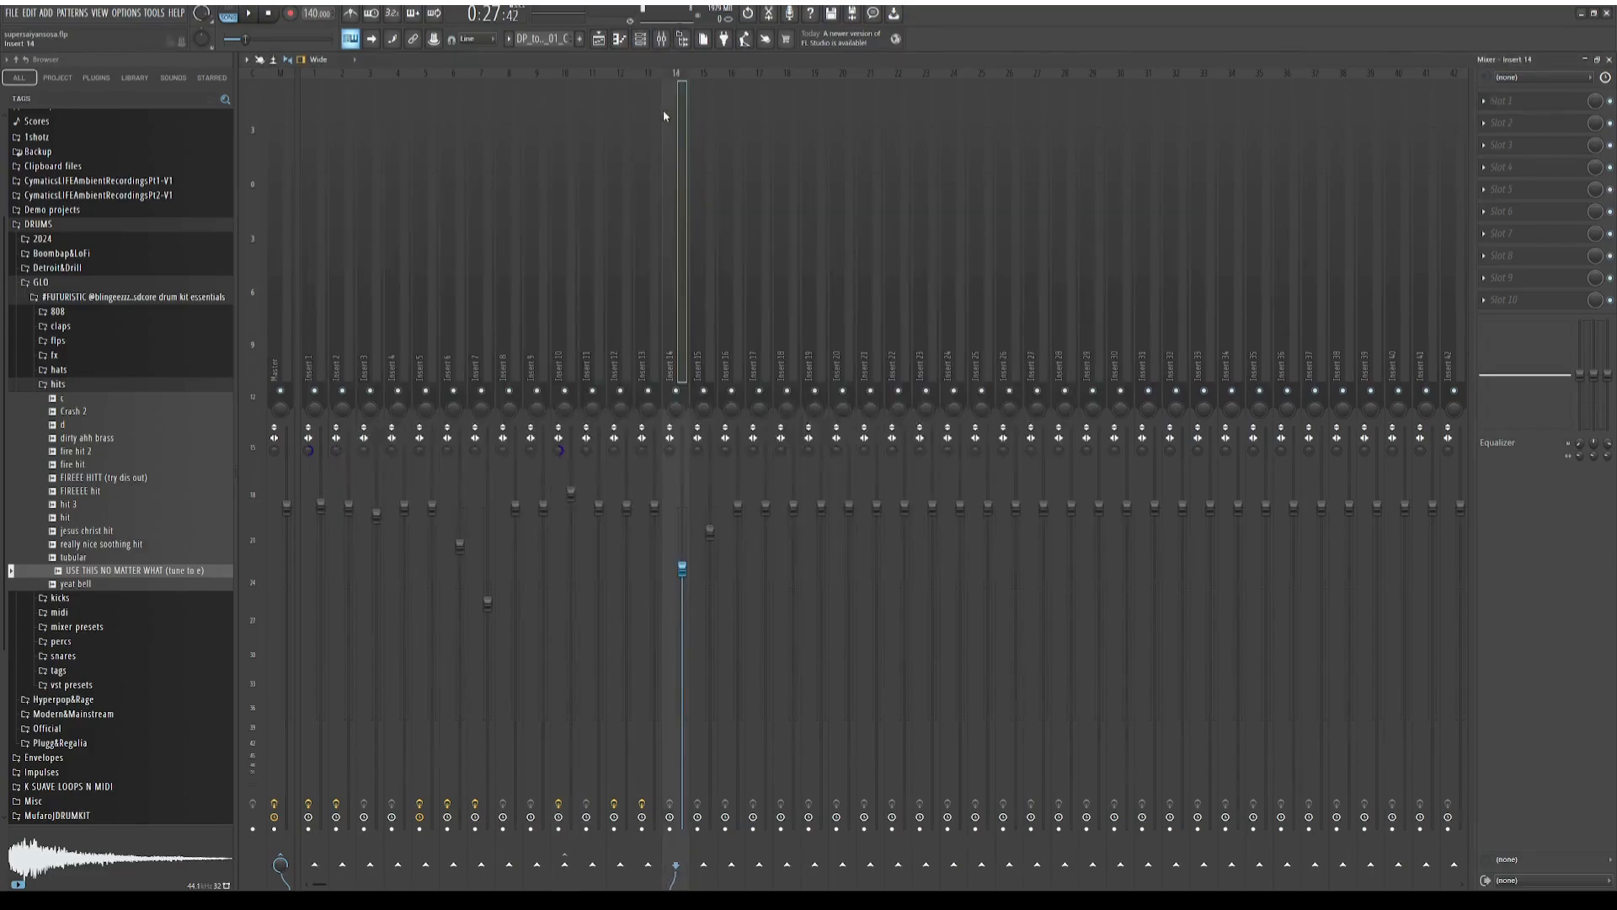
left_click(647, 179)
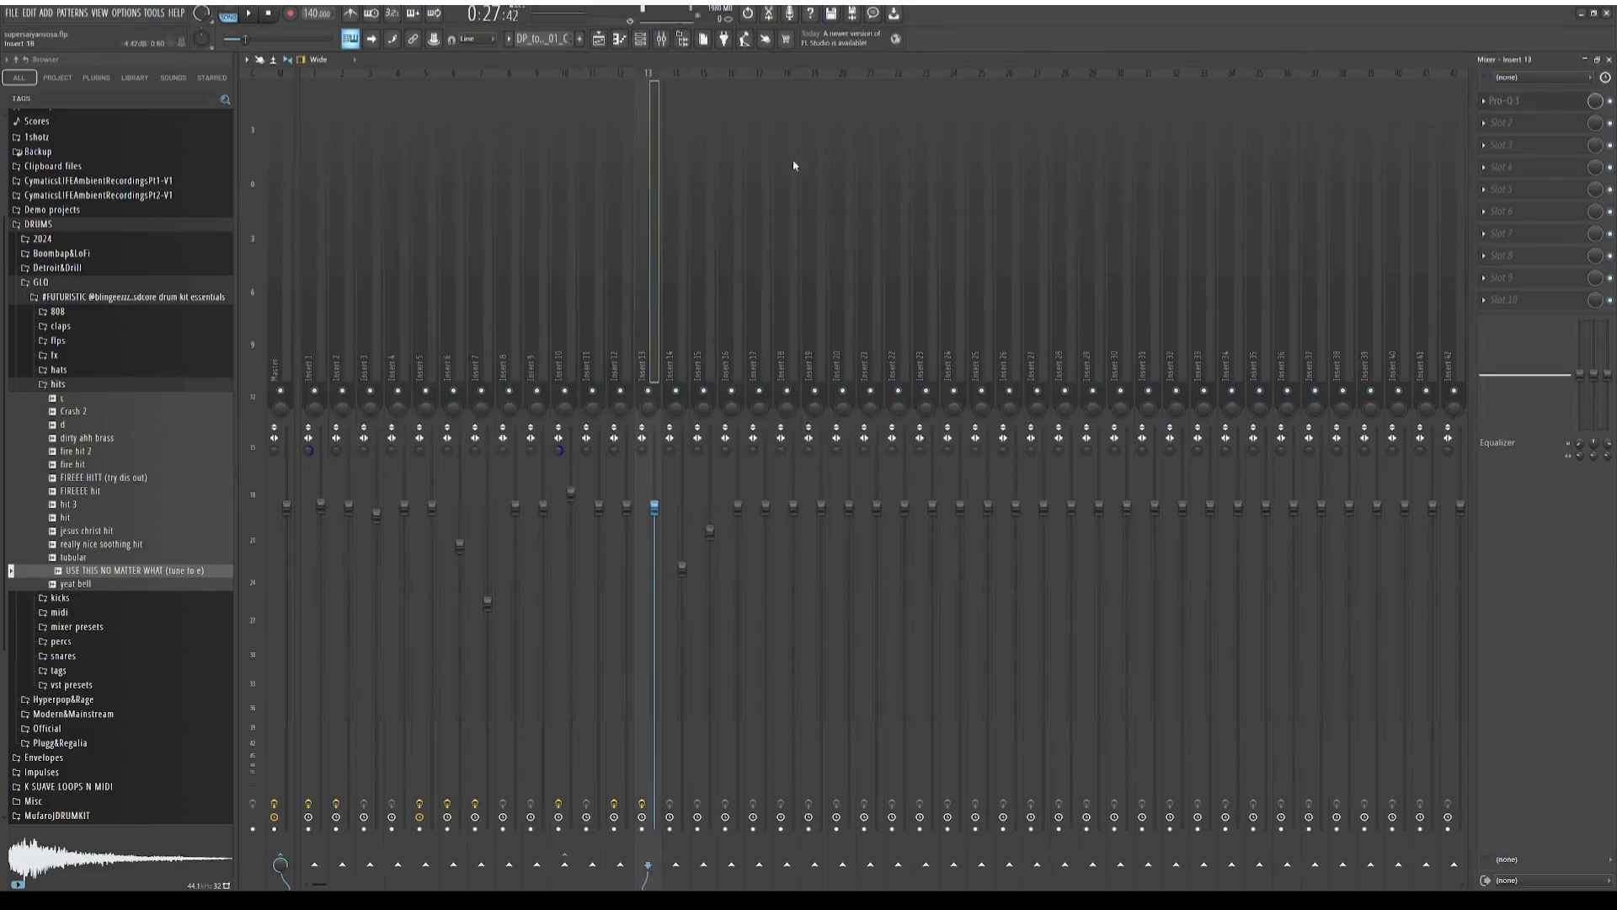
Show the Pro-Q 3 equalizer on Insert 13 during playback and select Insert 10
left_click(1529, 102)
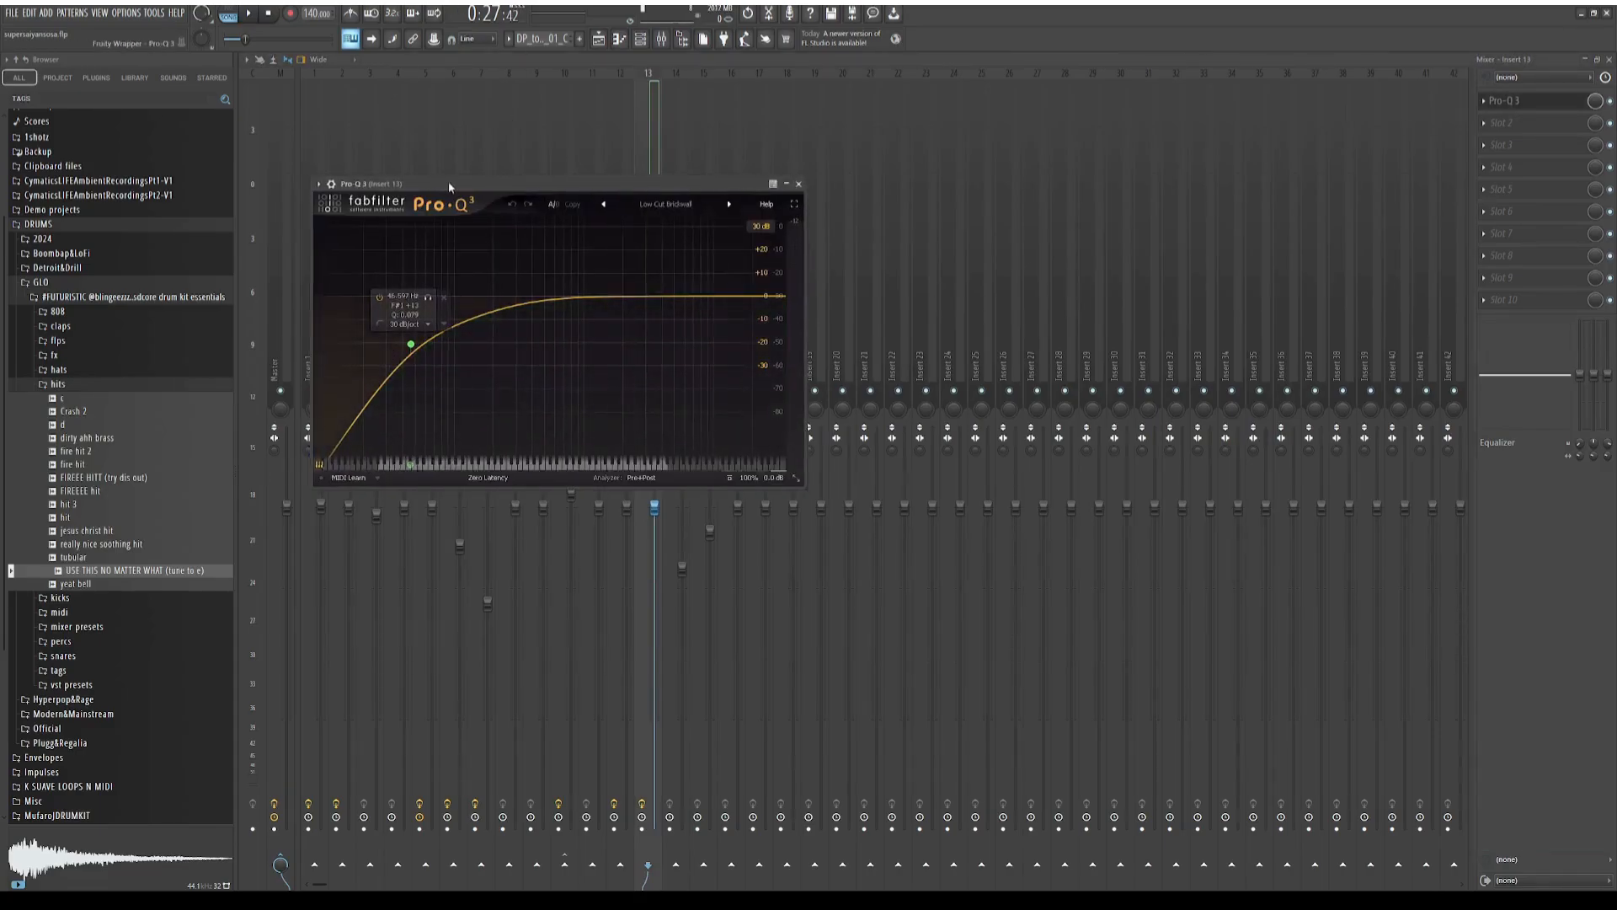
left_click_drag(452, 186, 919, 161)
left_click(248, 15)
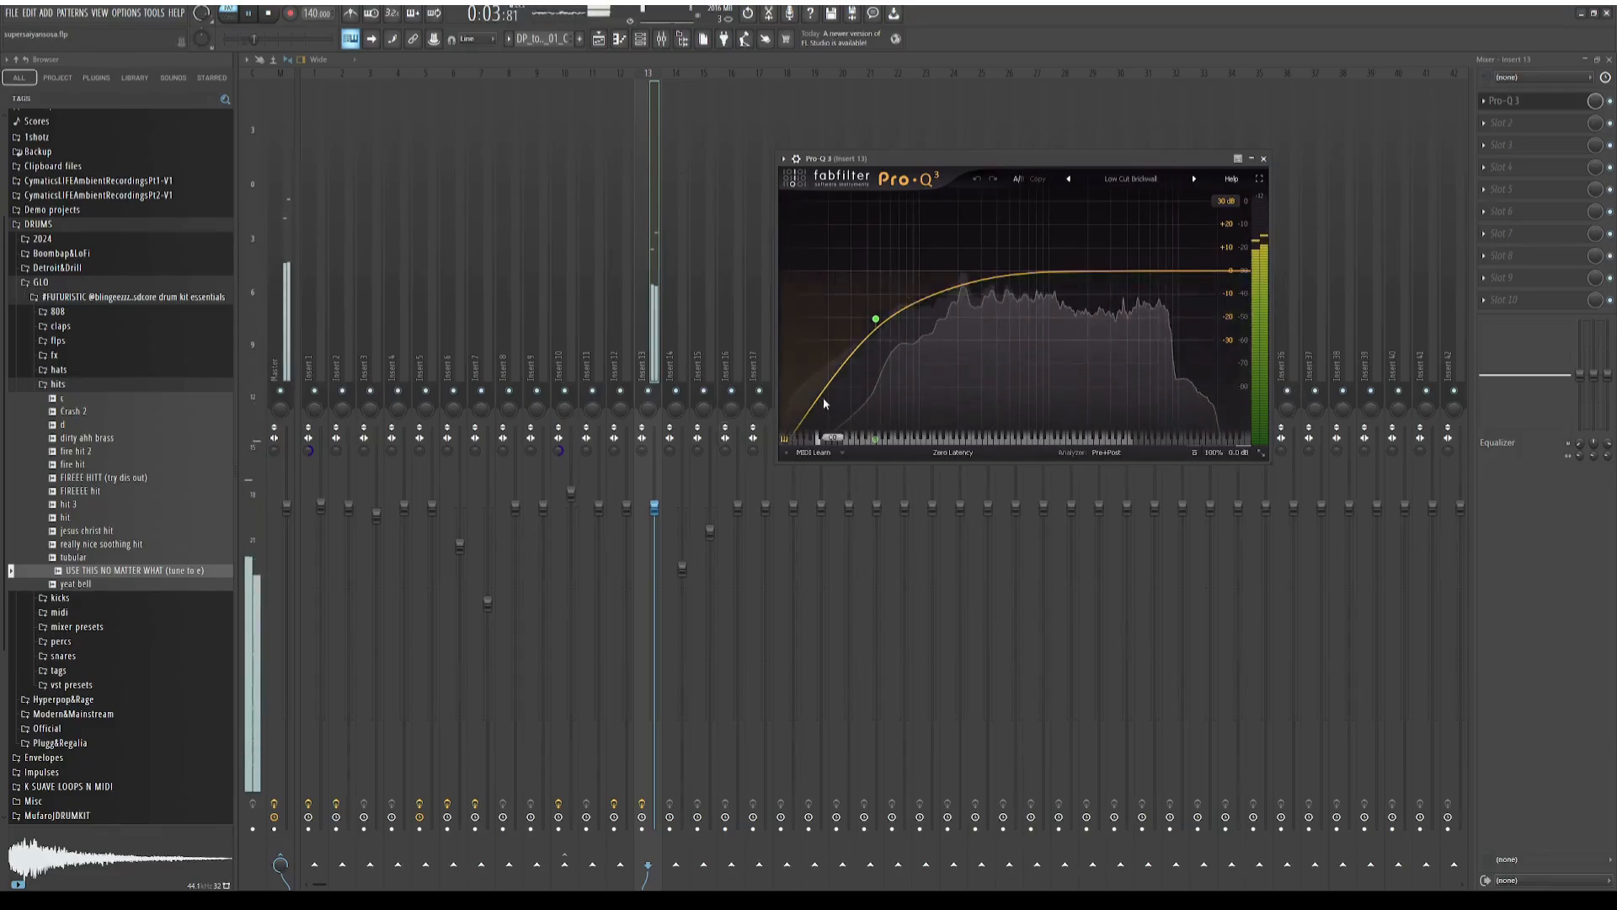
left_click(556, 363)
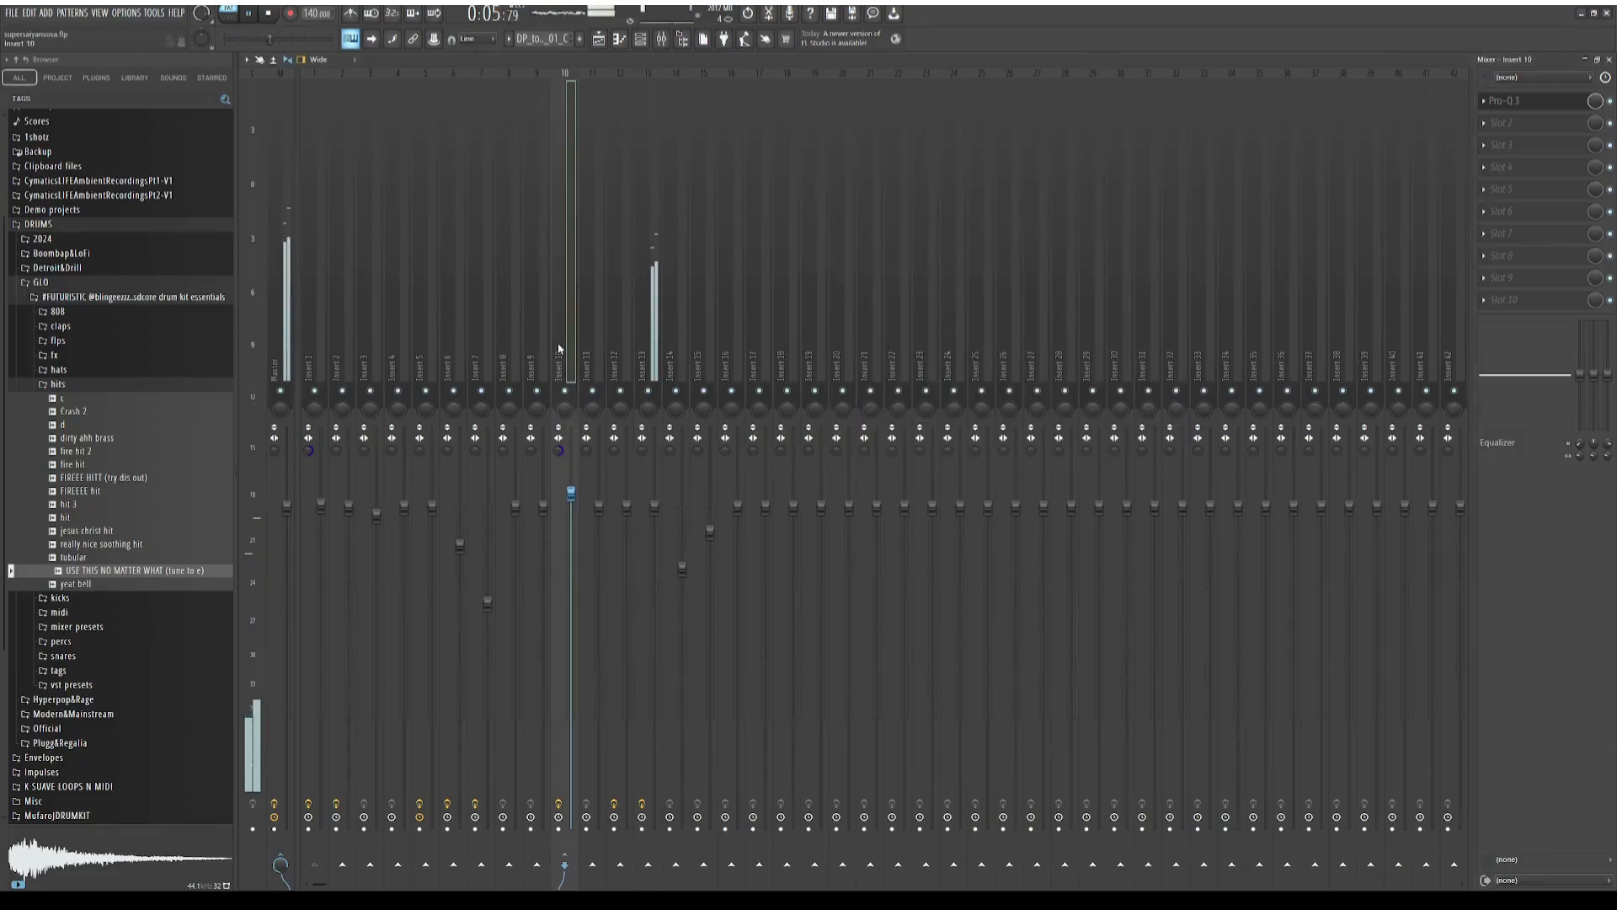
Stop playback in the playlist and unmute the remaining muted tracks, including track 5
left_click(599, 39)
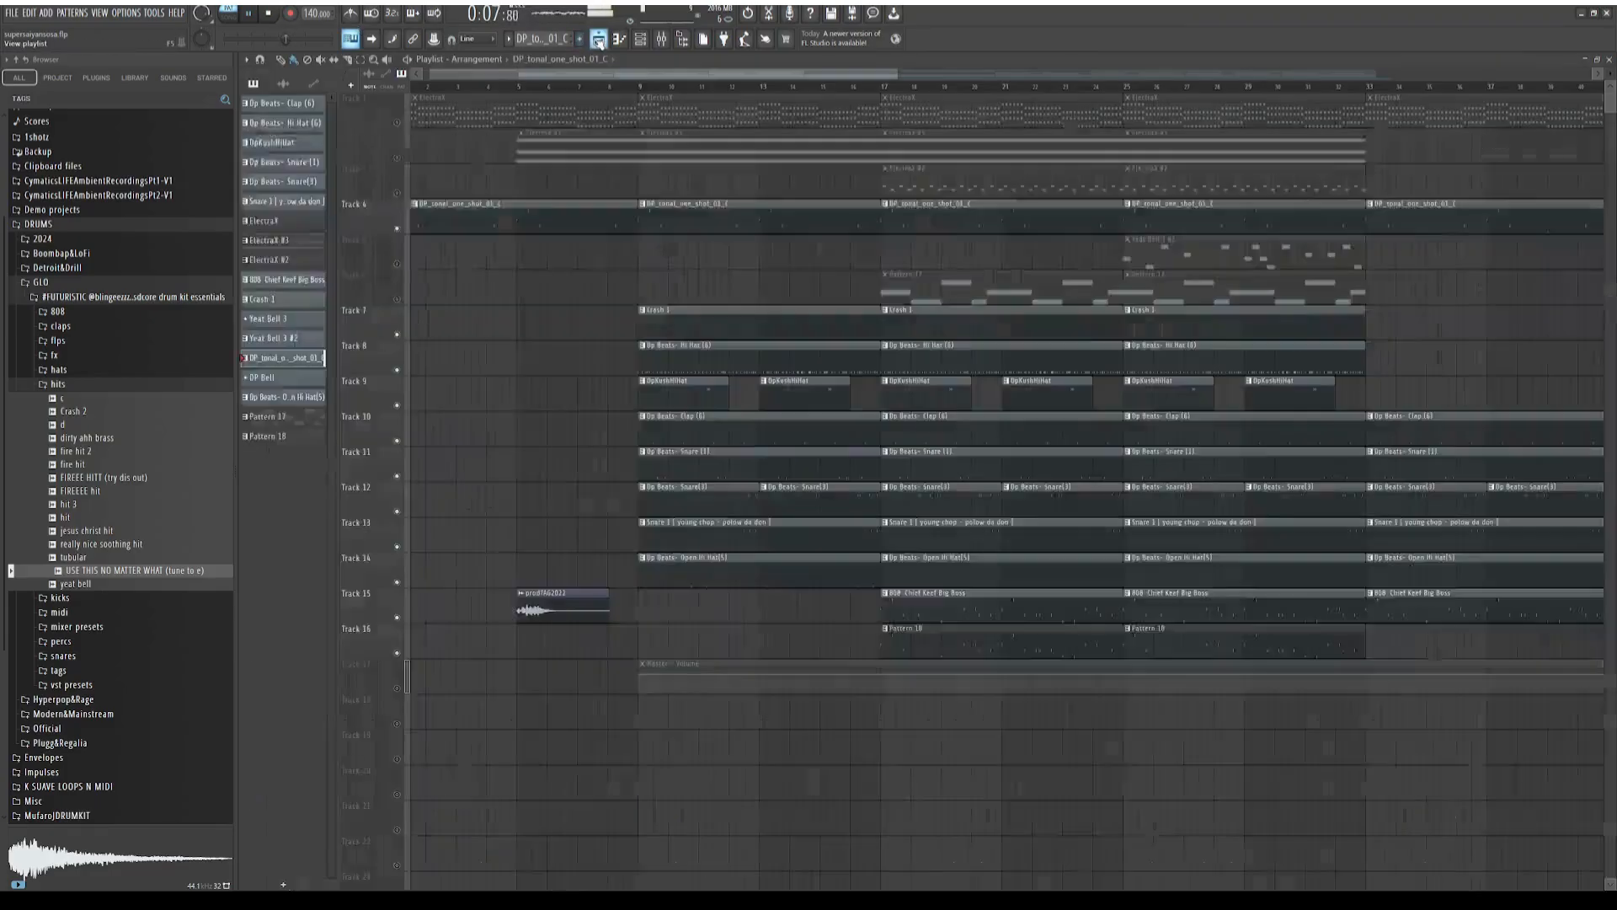
left_click(269, 15)
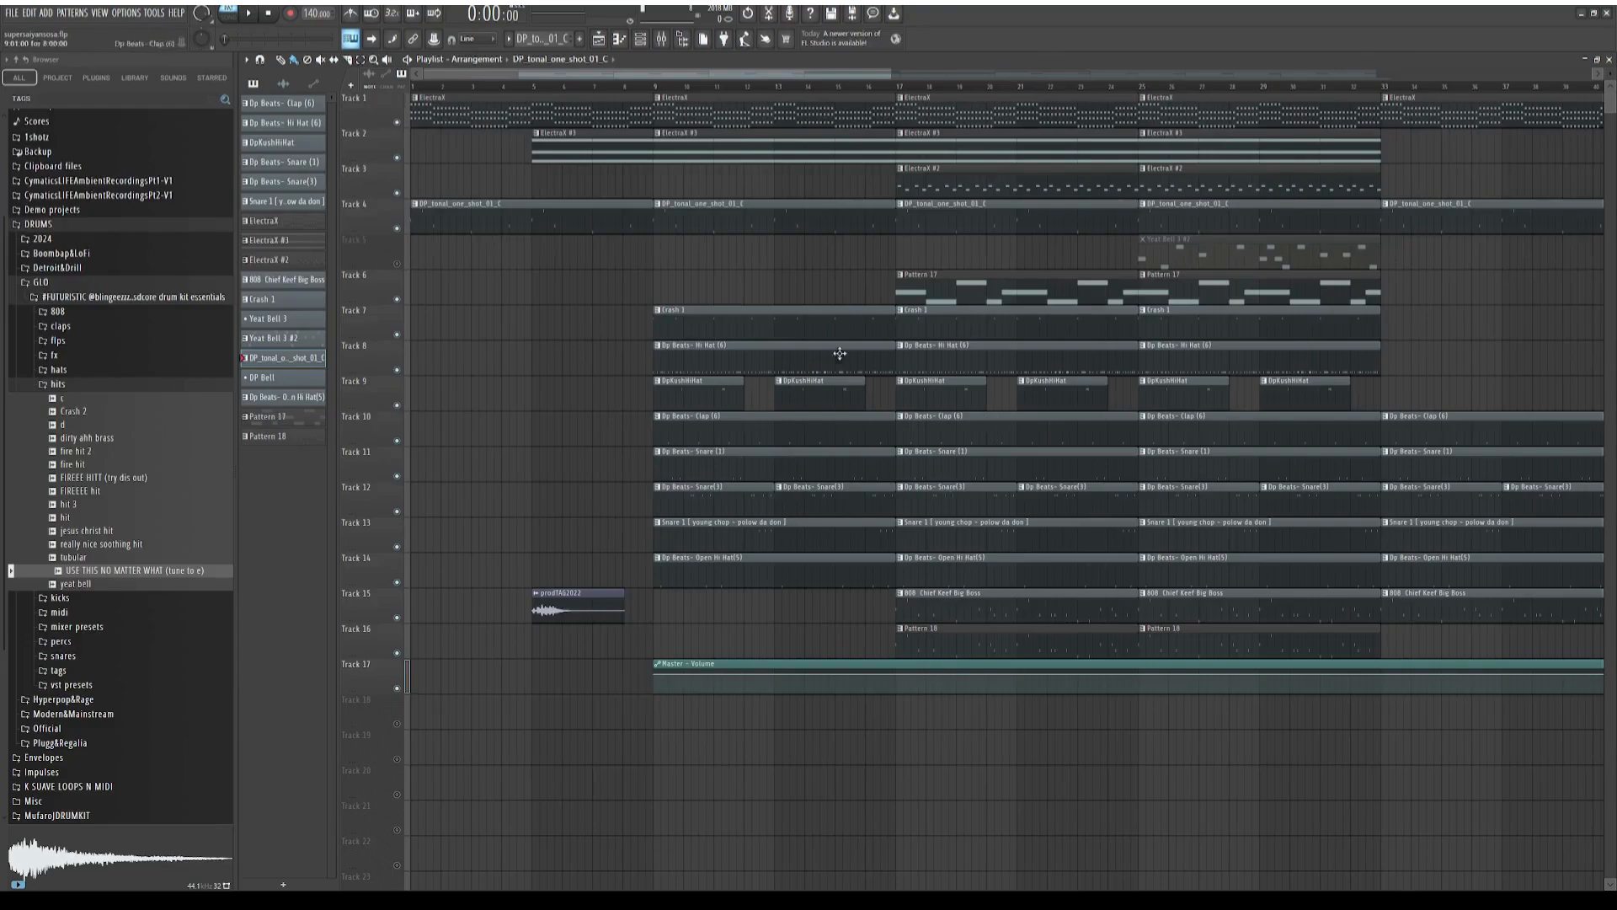
left_click_drag(814, 72, 594, 274)
left_click(396, 262)
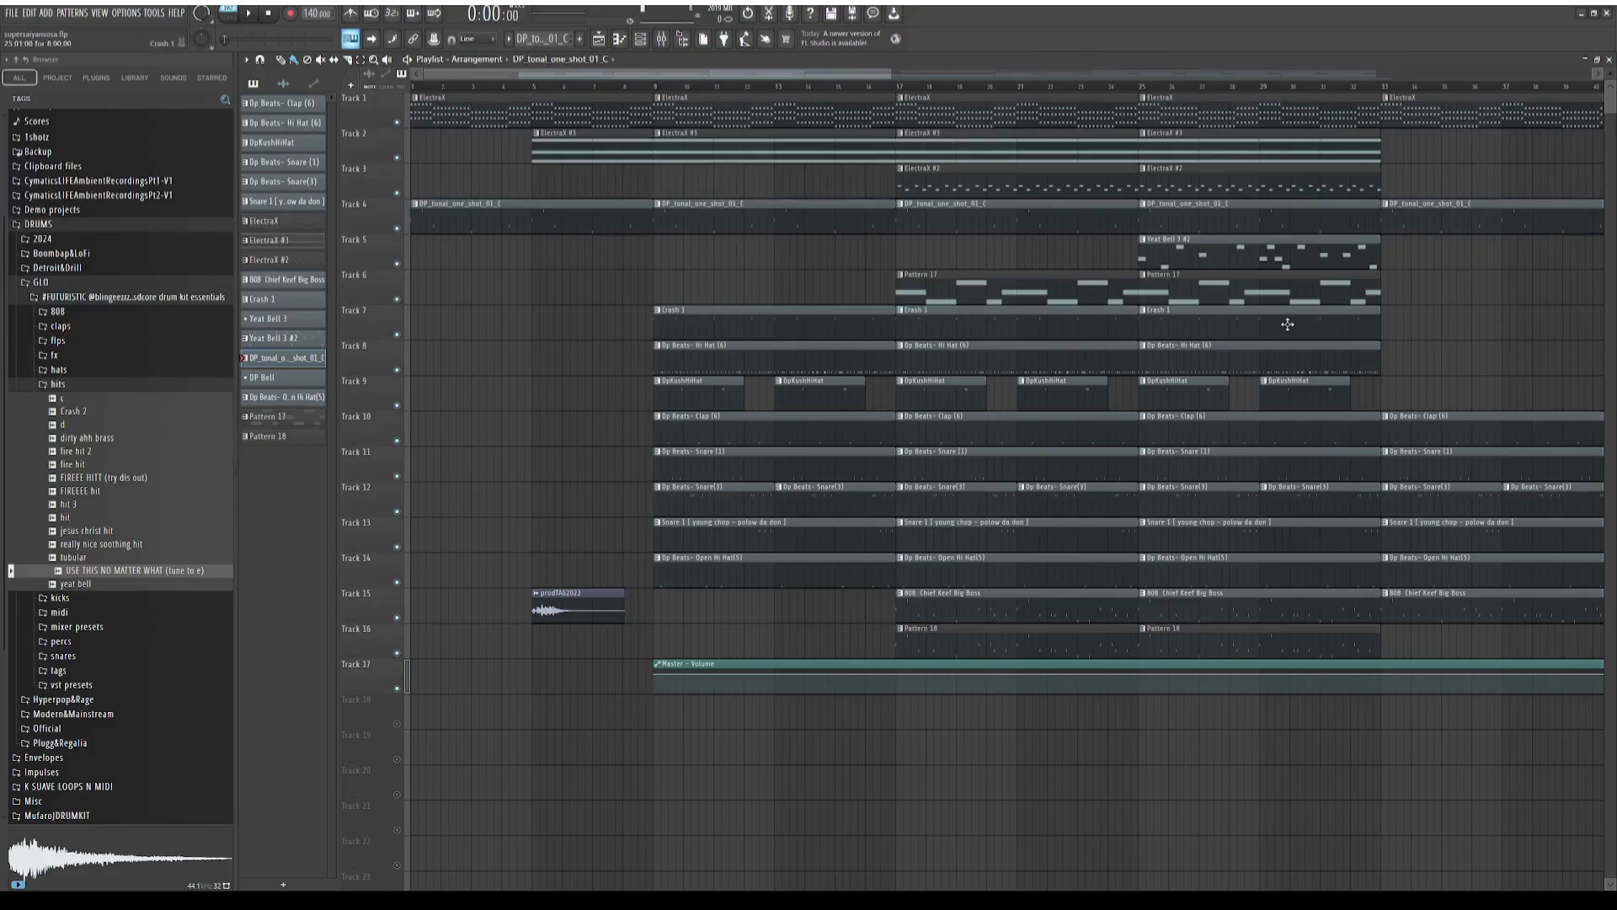
Examine the playlist arrangement from the intro through the first drop and the section around bar 49
scroll(877, 280, "down", 1)
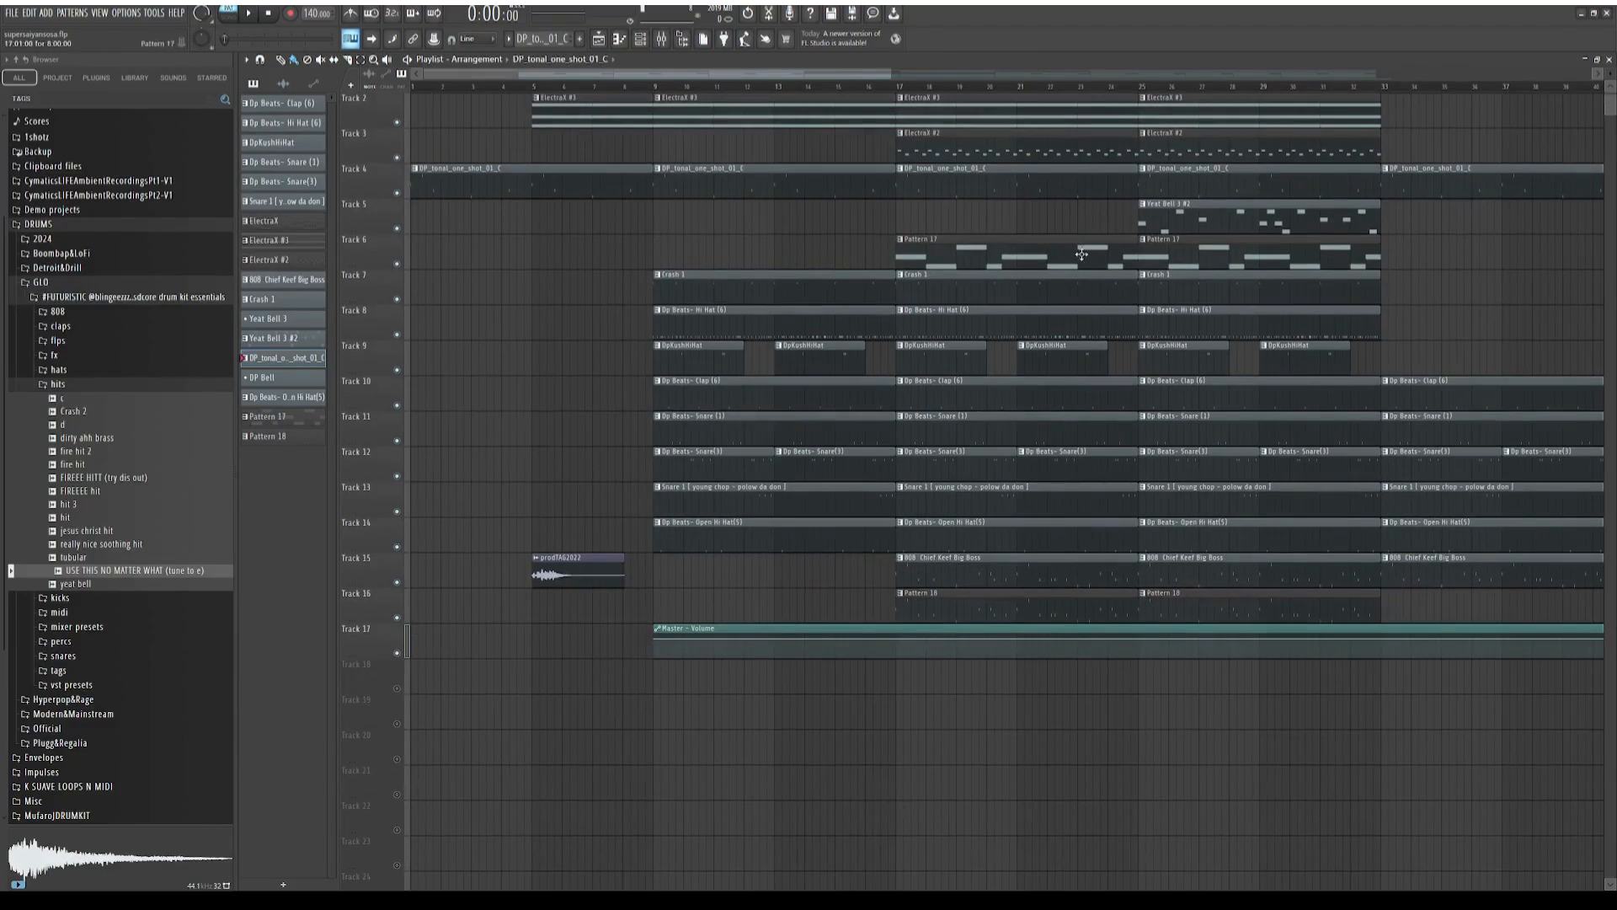
scroll(1010, 257, "up", 1)
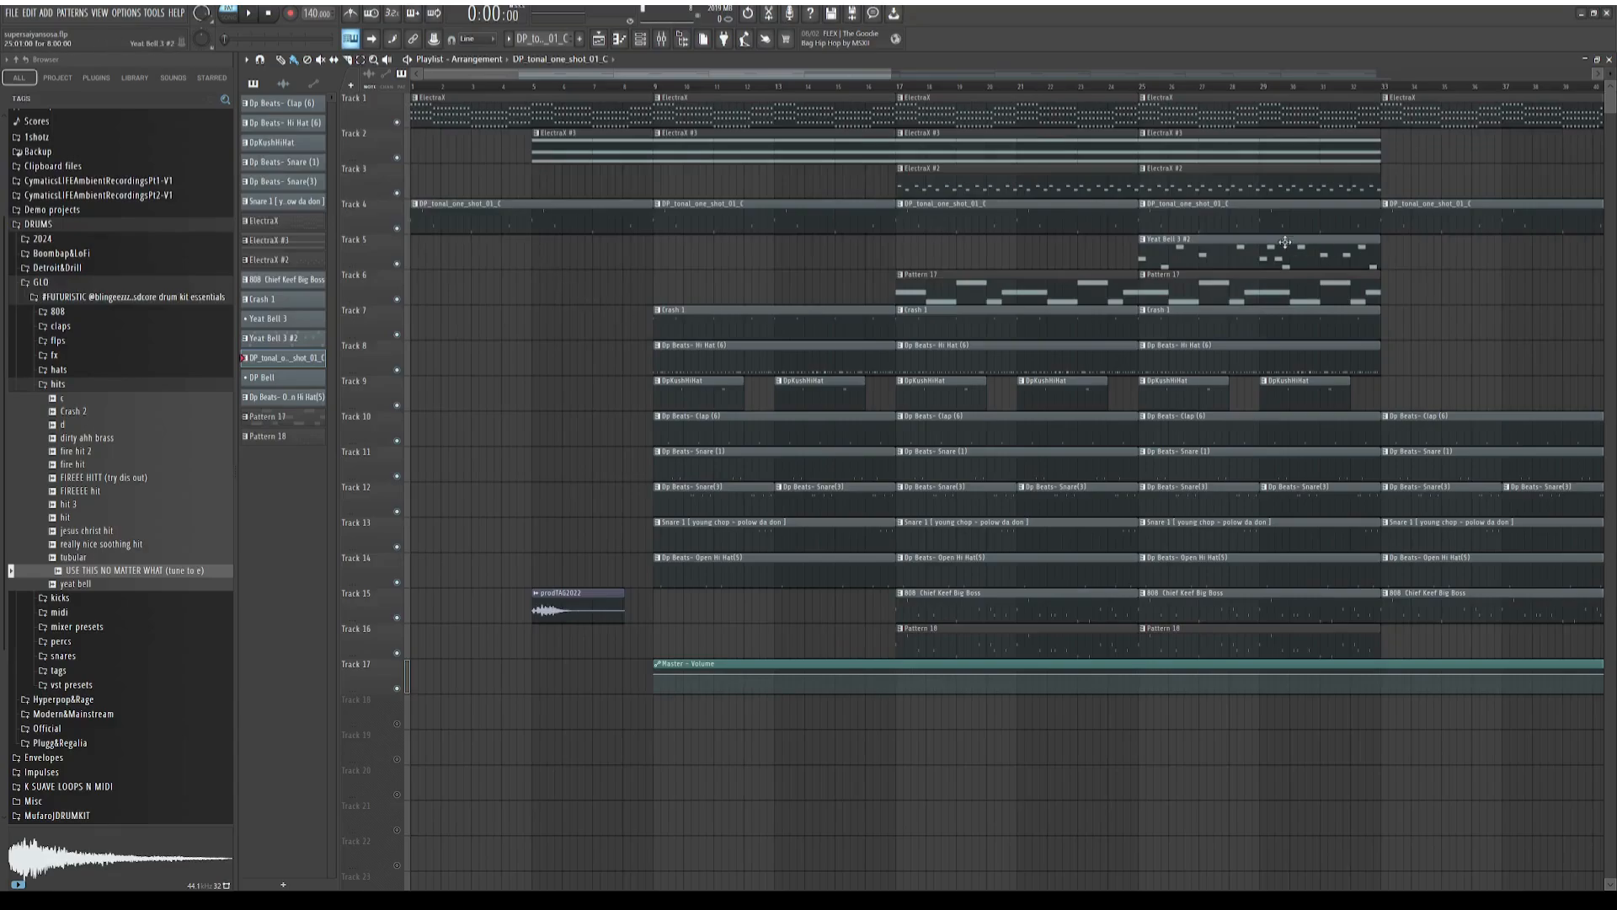
scroll(948, 355, "down", 2)
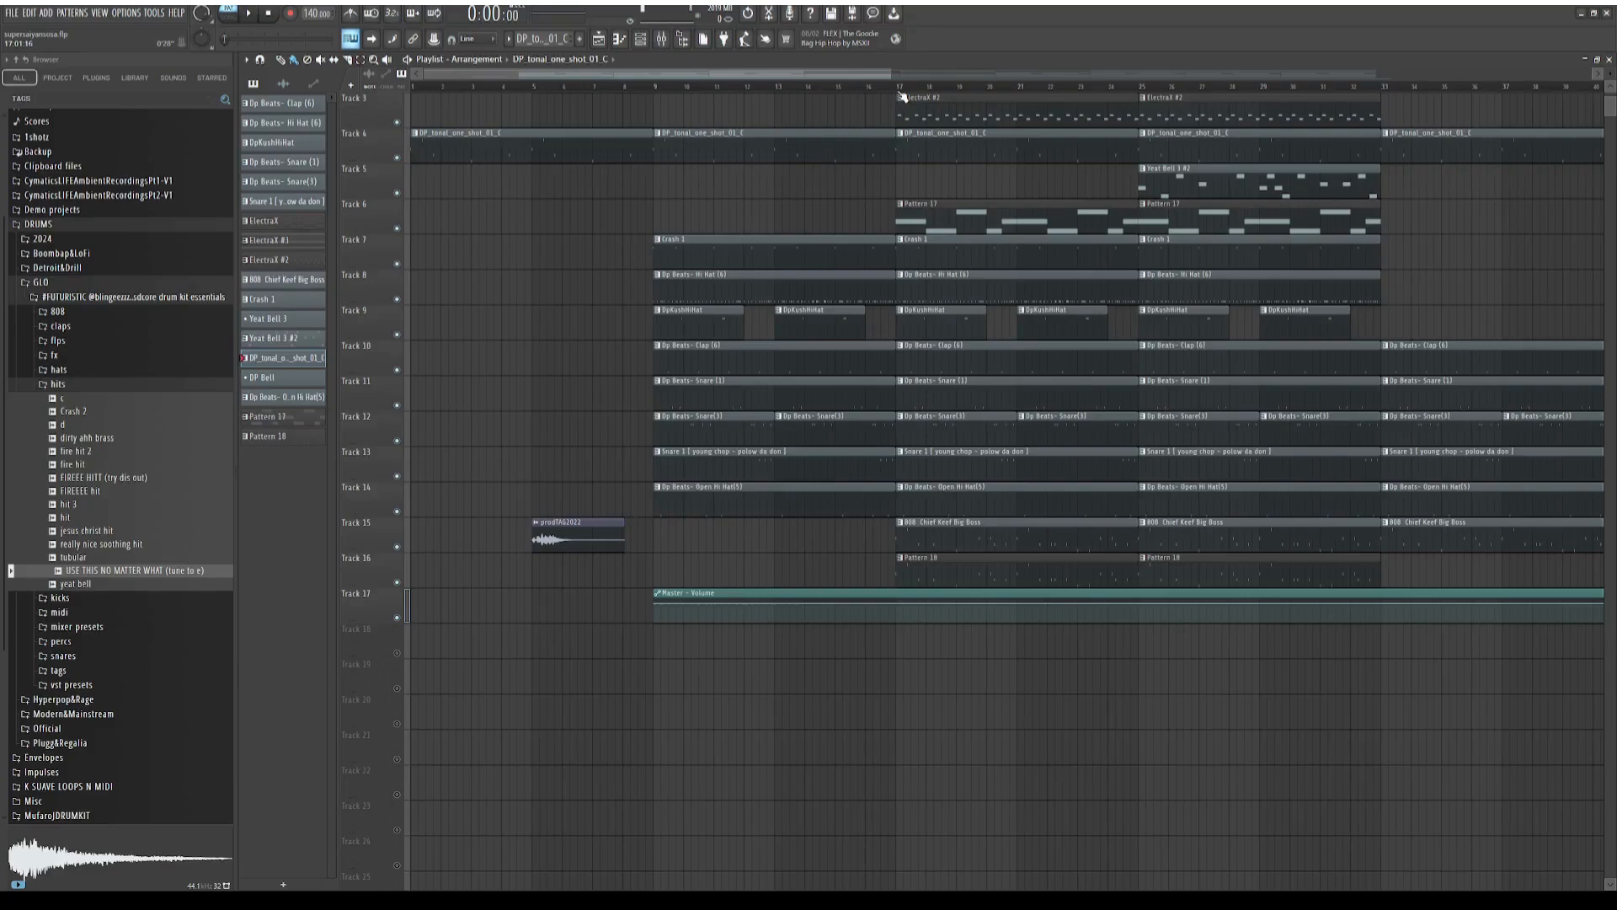
scroll(871, 171, "up", 2)
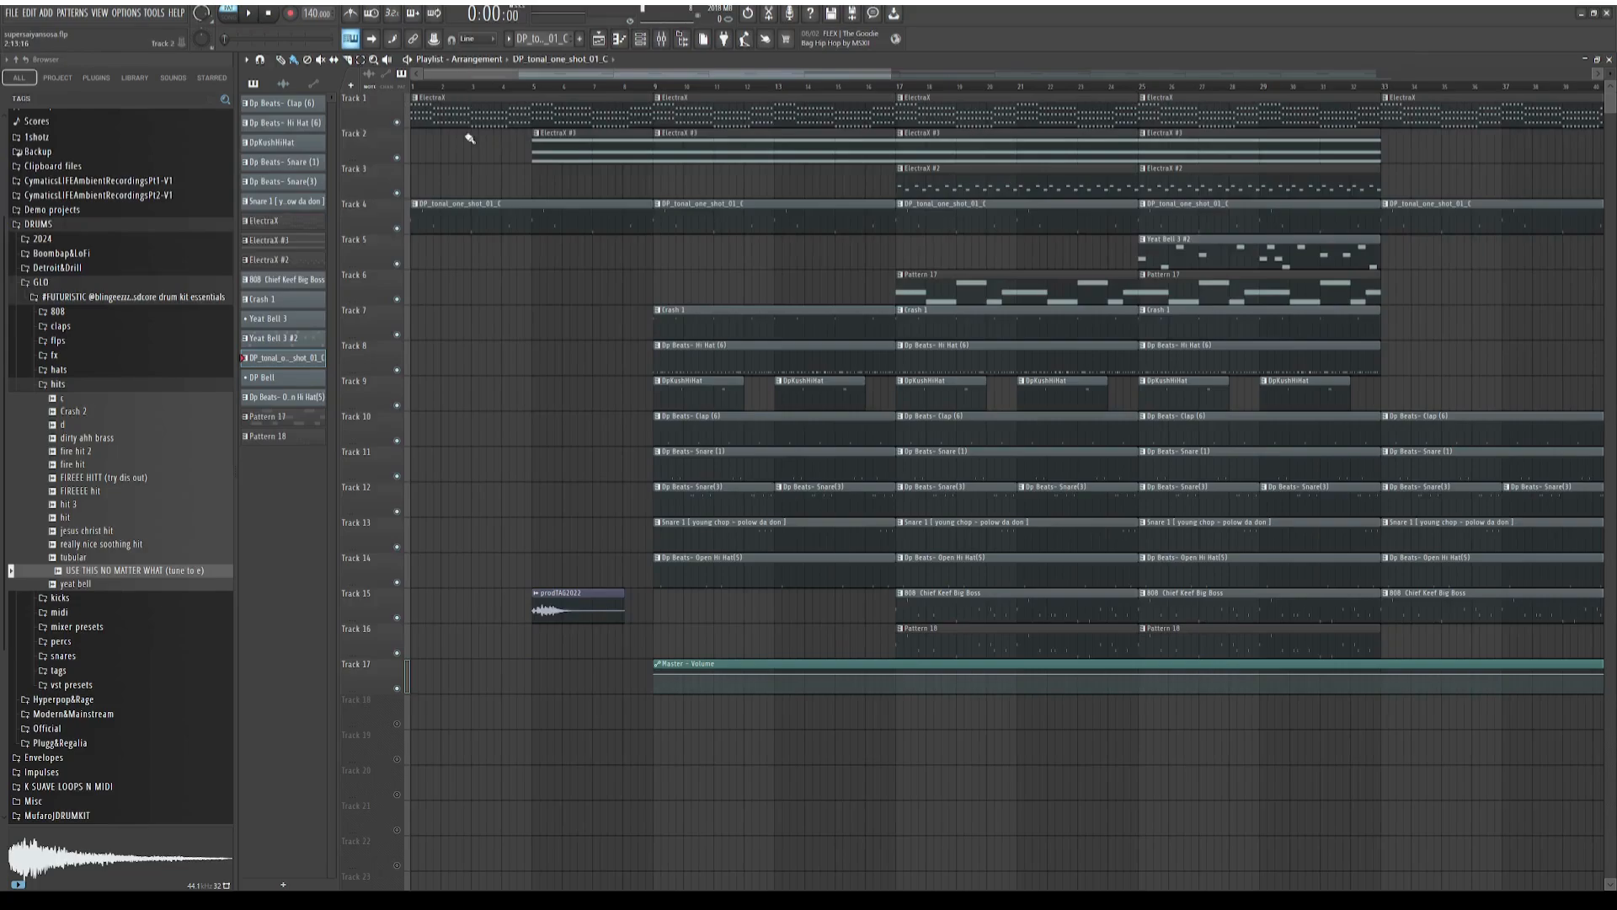
left_click_drag(546, 74, 454, 111)
left_click_drag(675, 75, 730, 77)
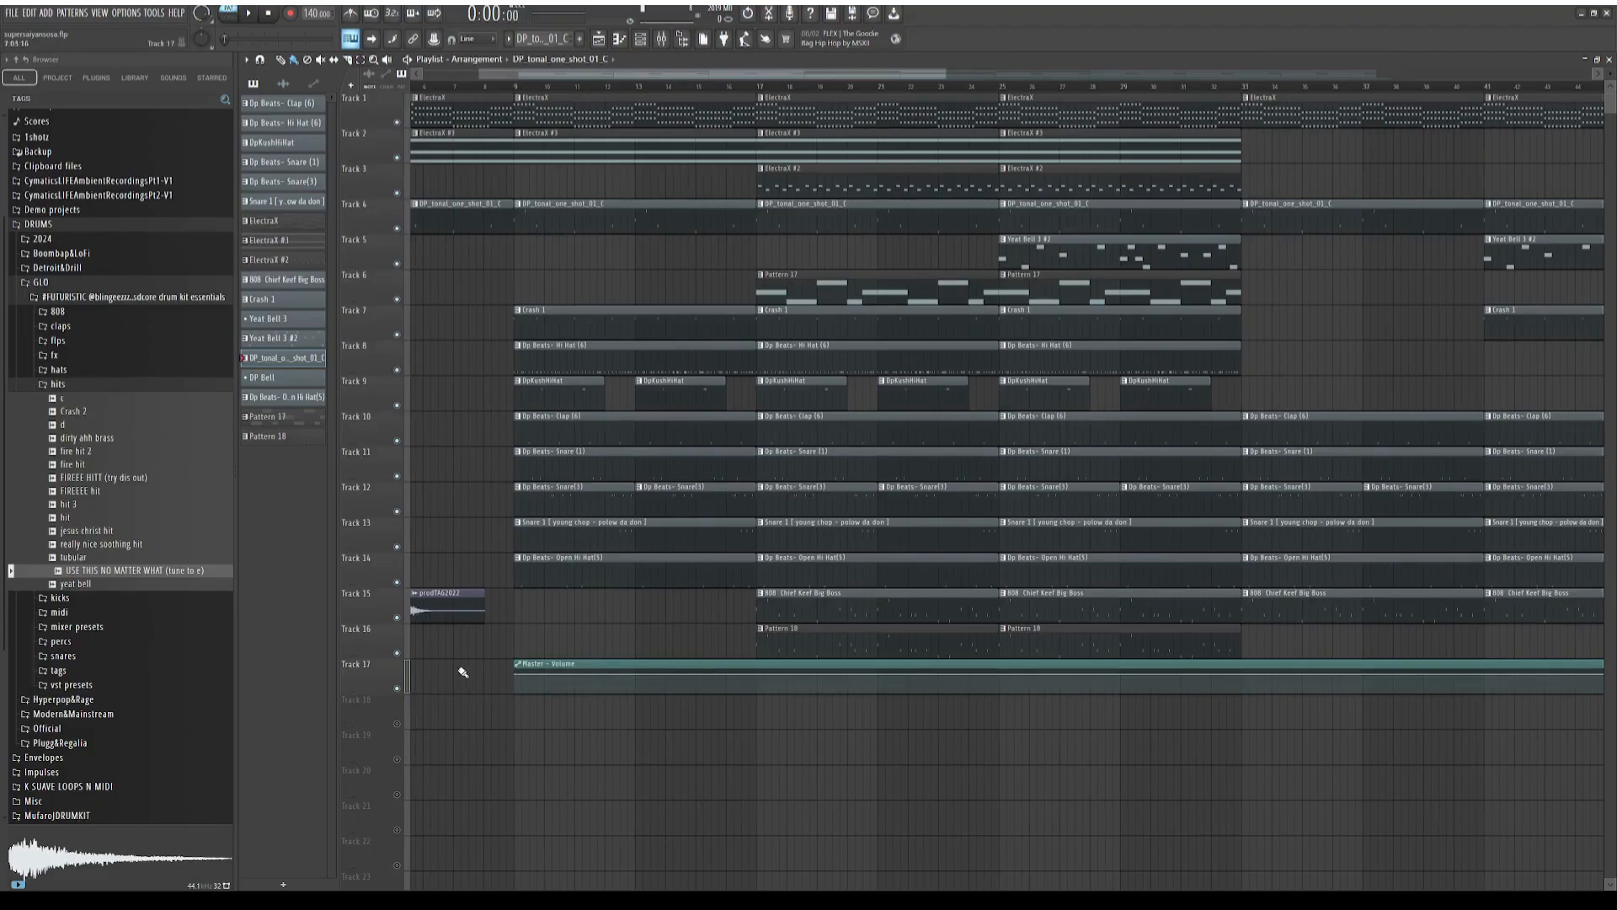
mouse_move(634, 86)
left_mouse_down()
mouse_move(771, 86)
mouse_move(761, 96)
mouse_move(866, 78)
left_mouse_up()
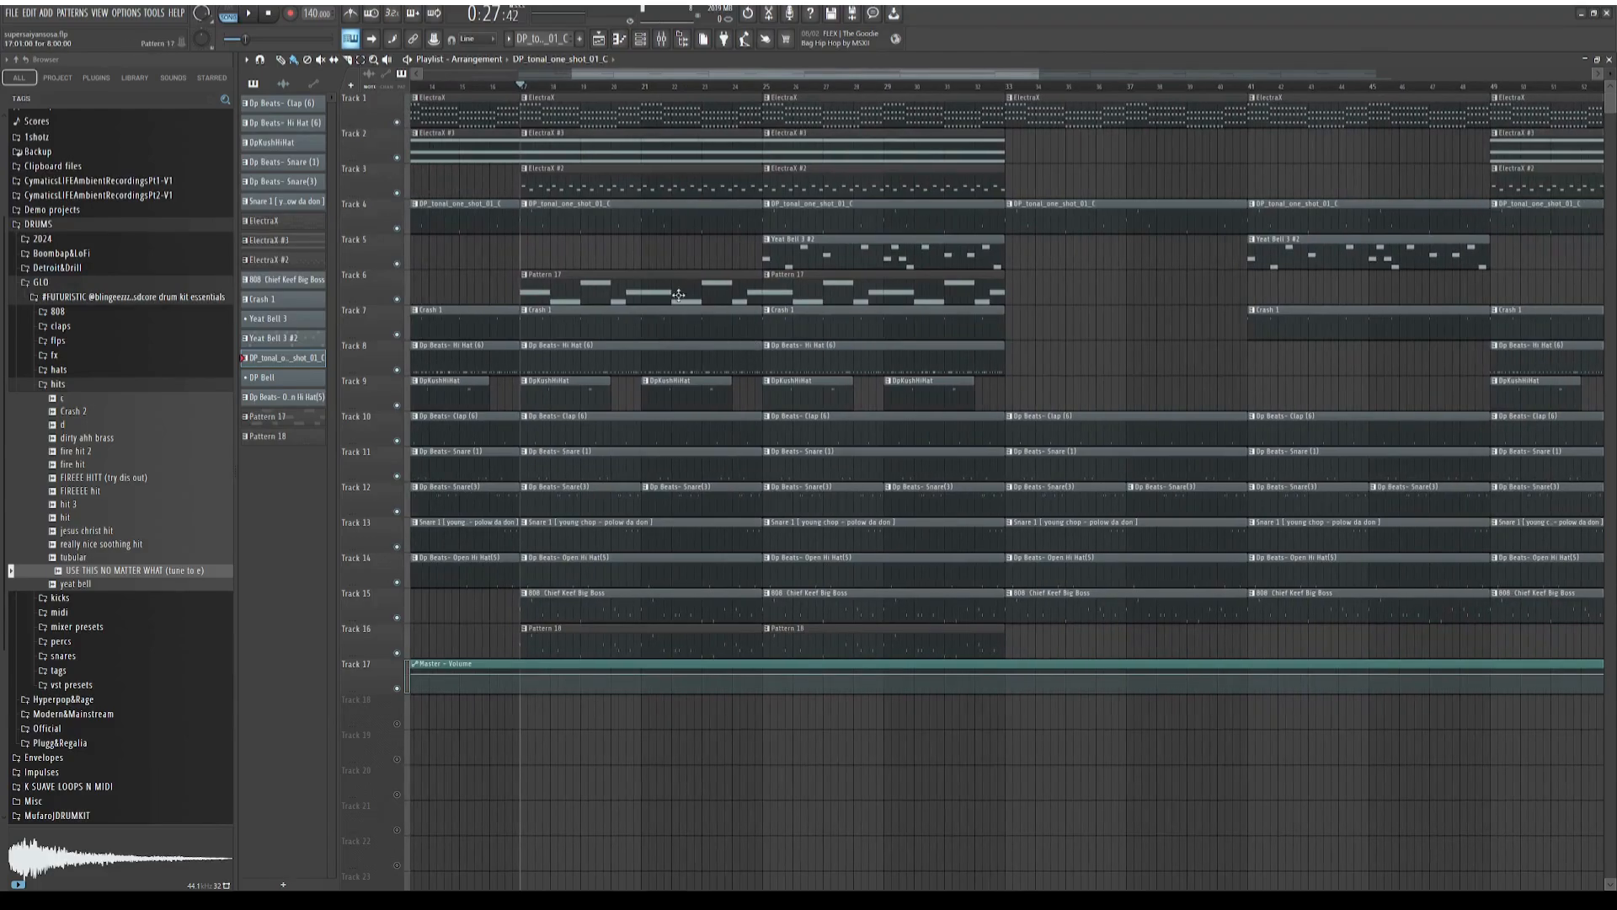
left_click_drag(754, 78, 799, 77)
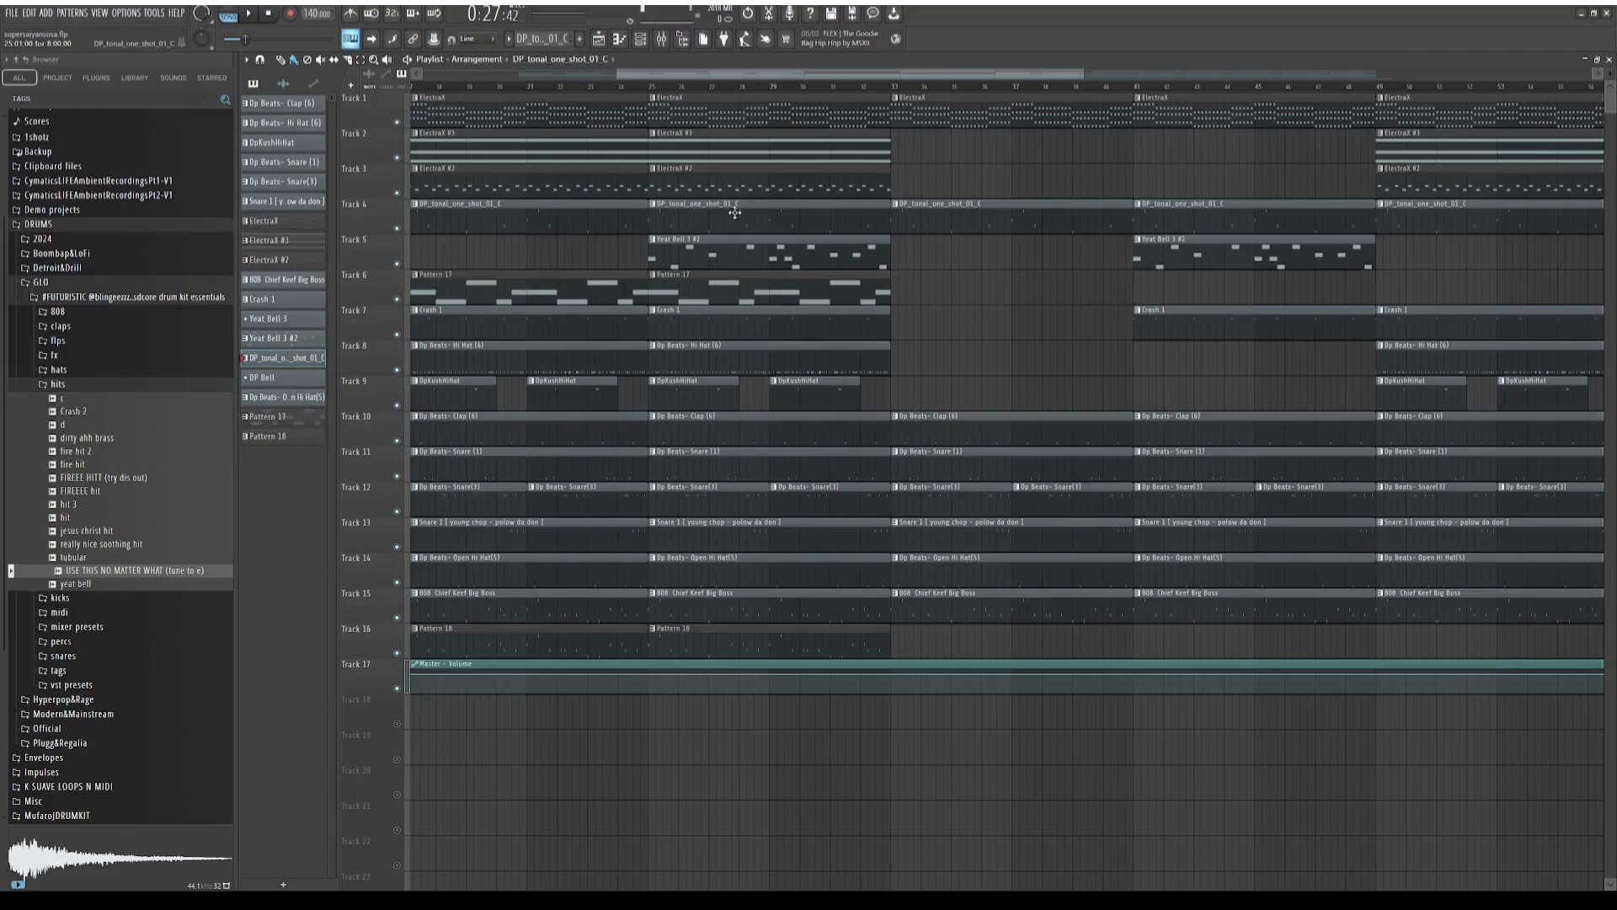
left_click_drag(764, 75, 763, 143)
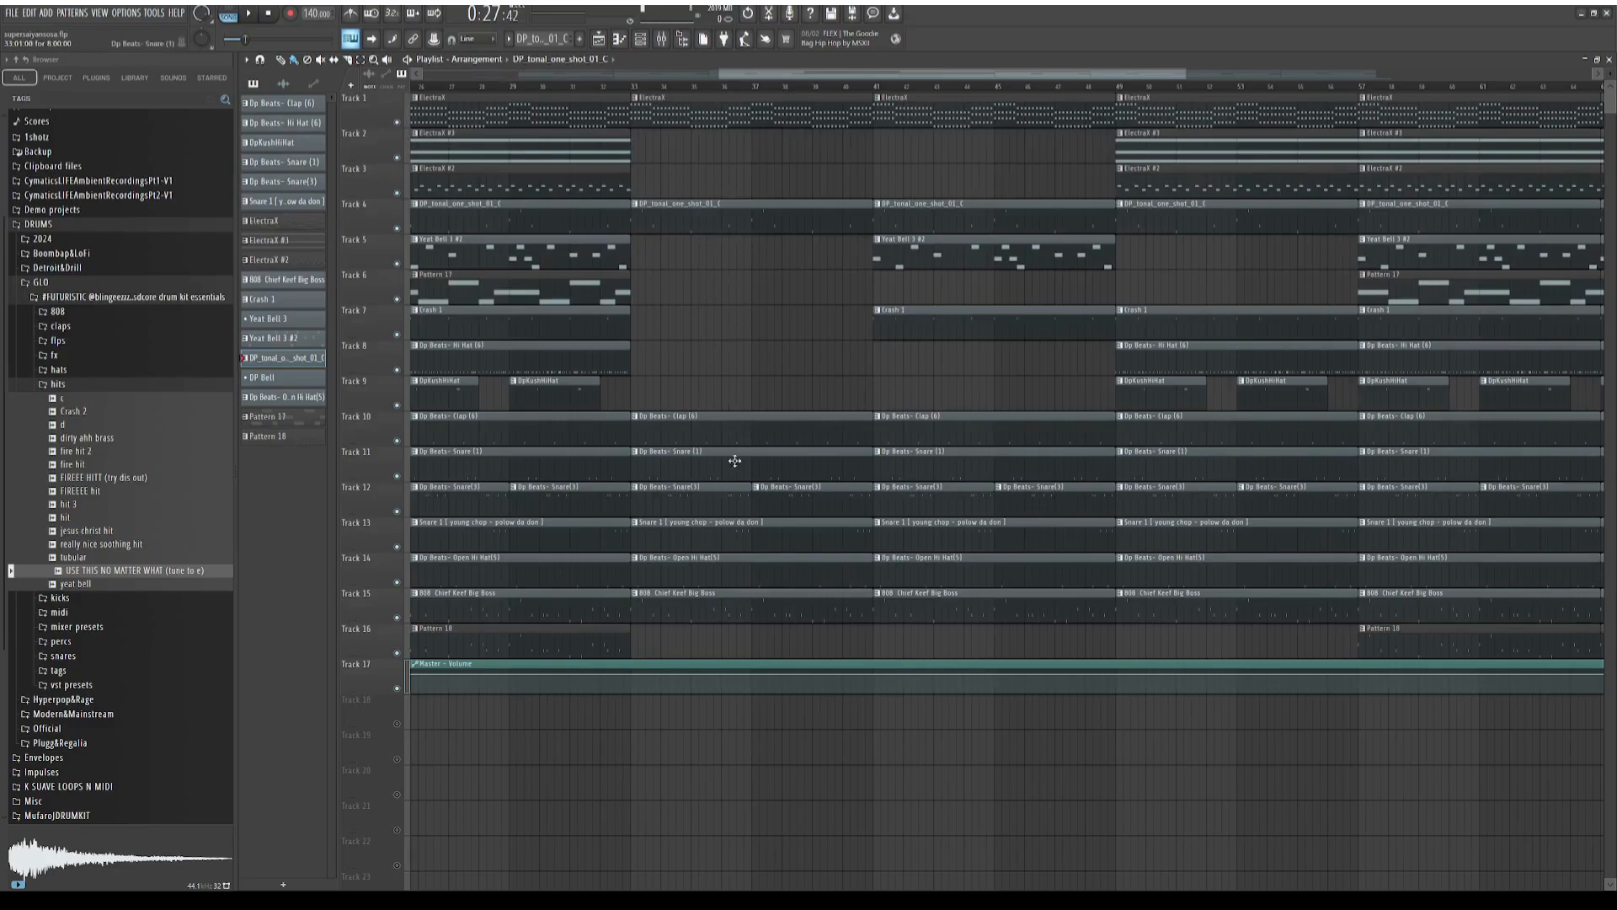
left_click_drag(777, 74, 1000, 78)
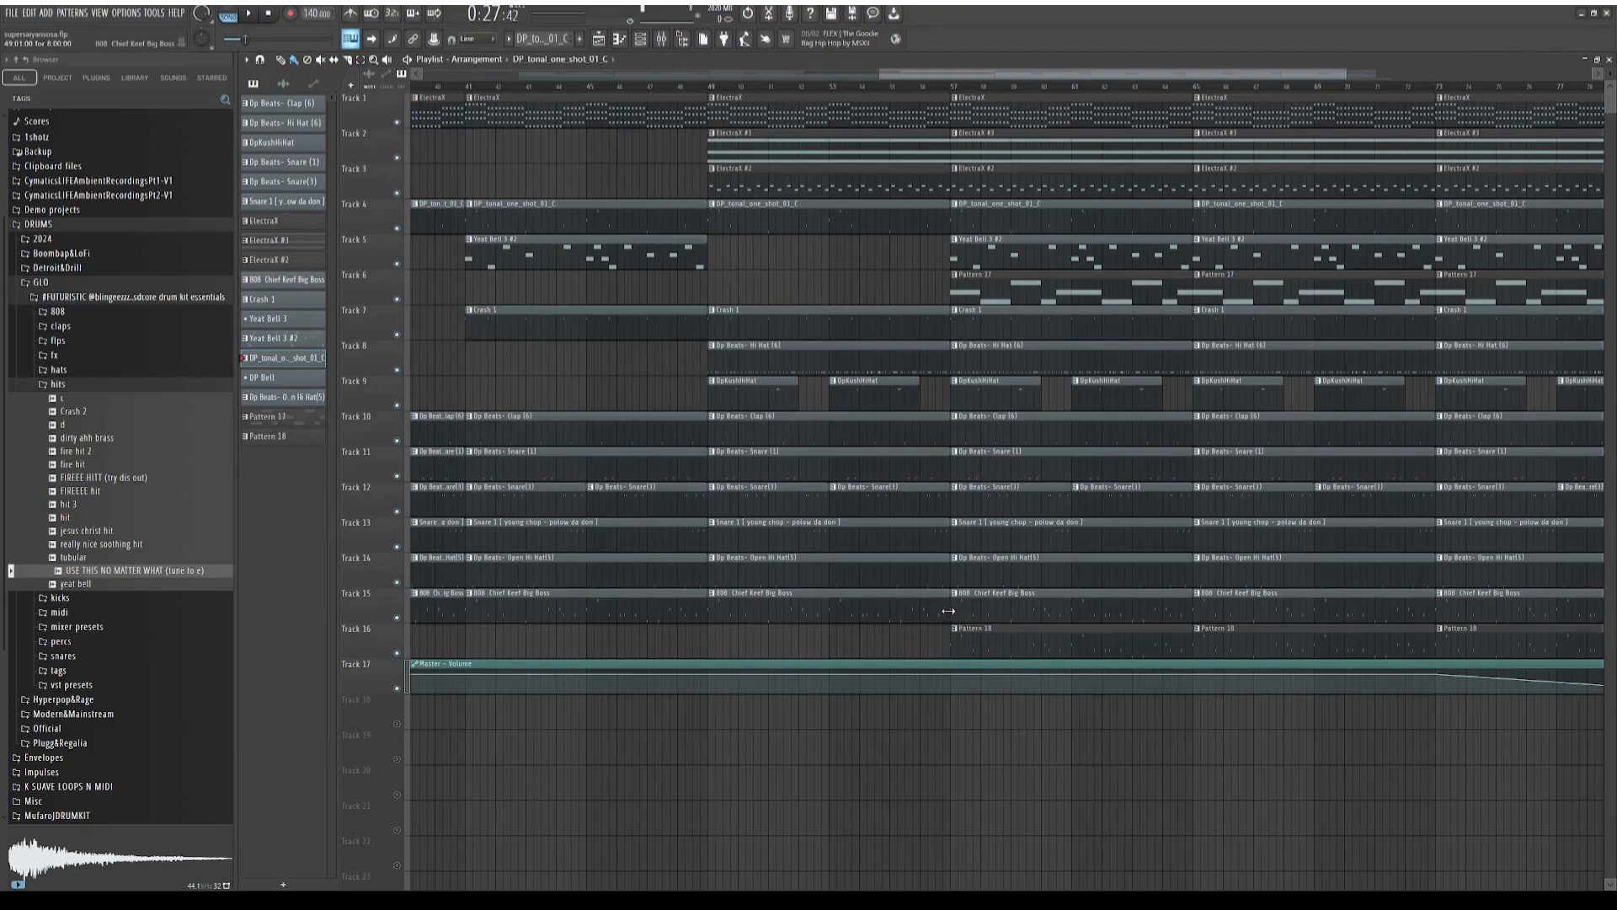
Shorten the bar 49 clips: 808 Chief Keef Big Boss on track 15 to about six bars, Dp Beats- Open Hi Hat(5) on track 14 to seven
left_click_drag(948, 610, 827, 628)
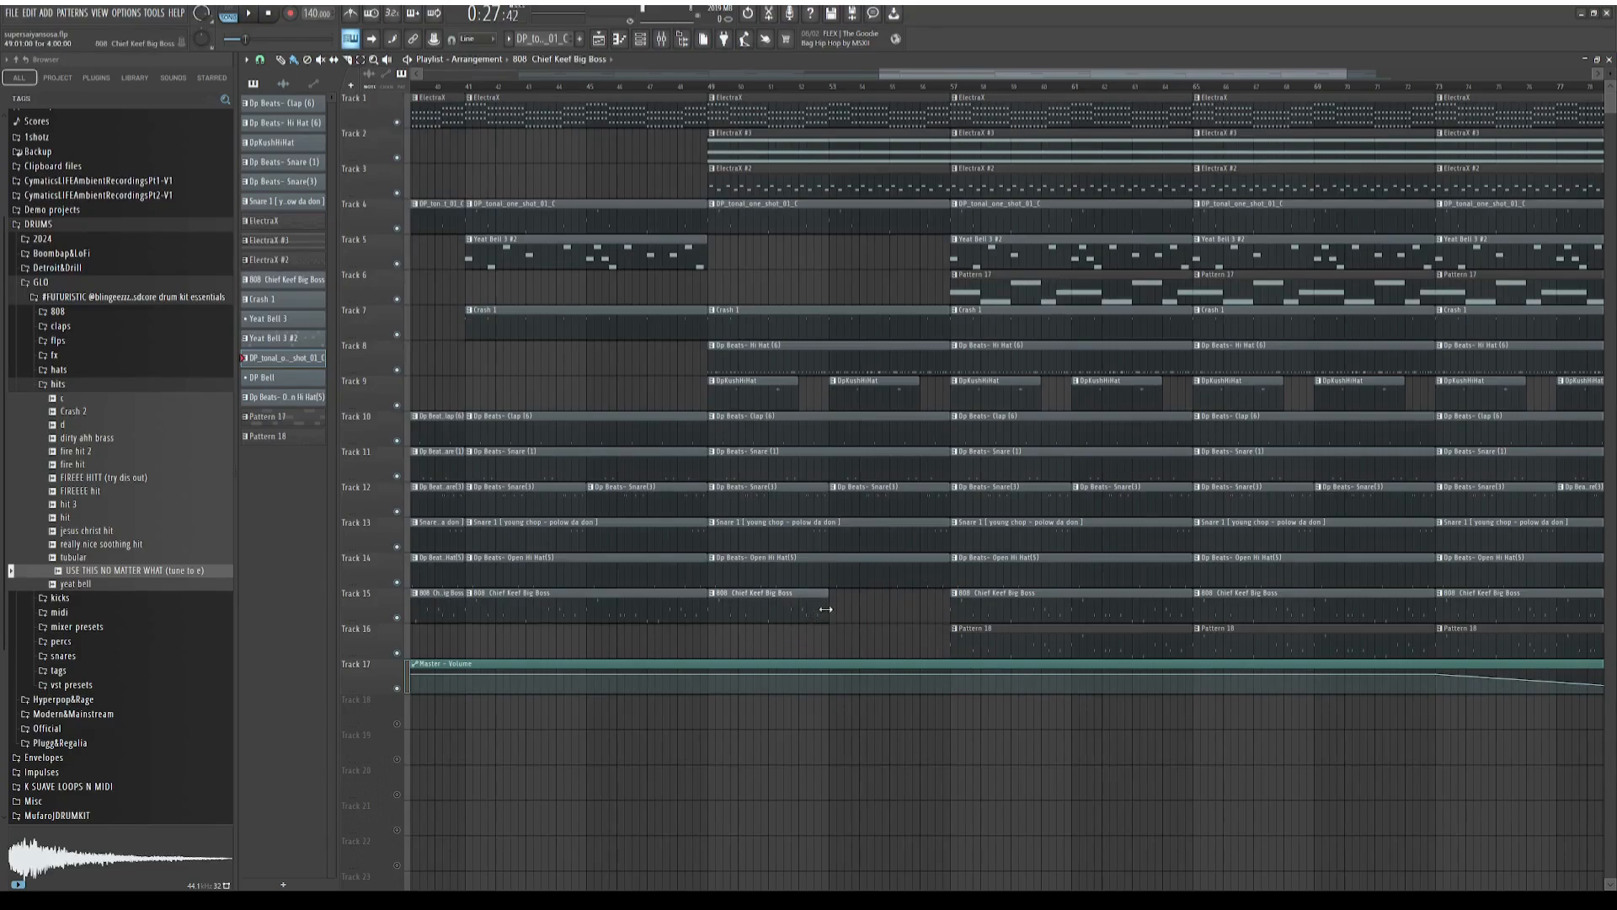
left_click_drag(825, 608, 920, 576)
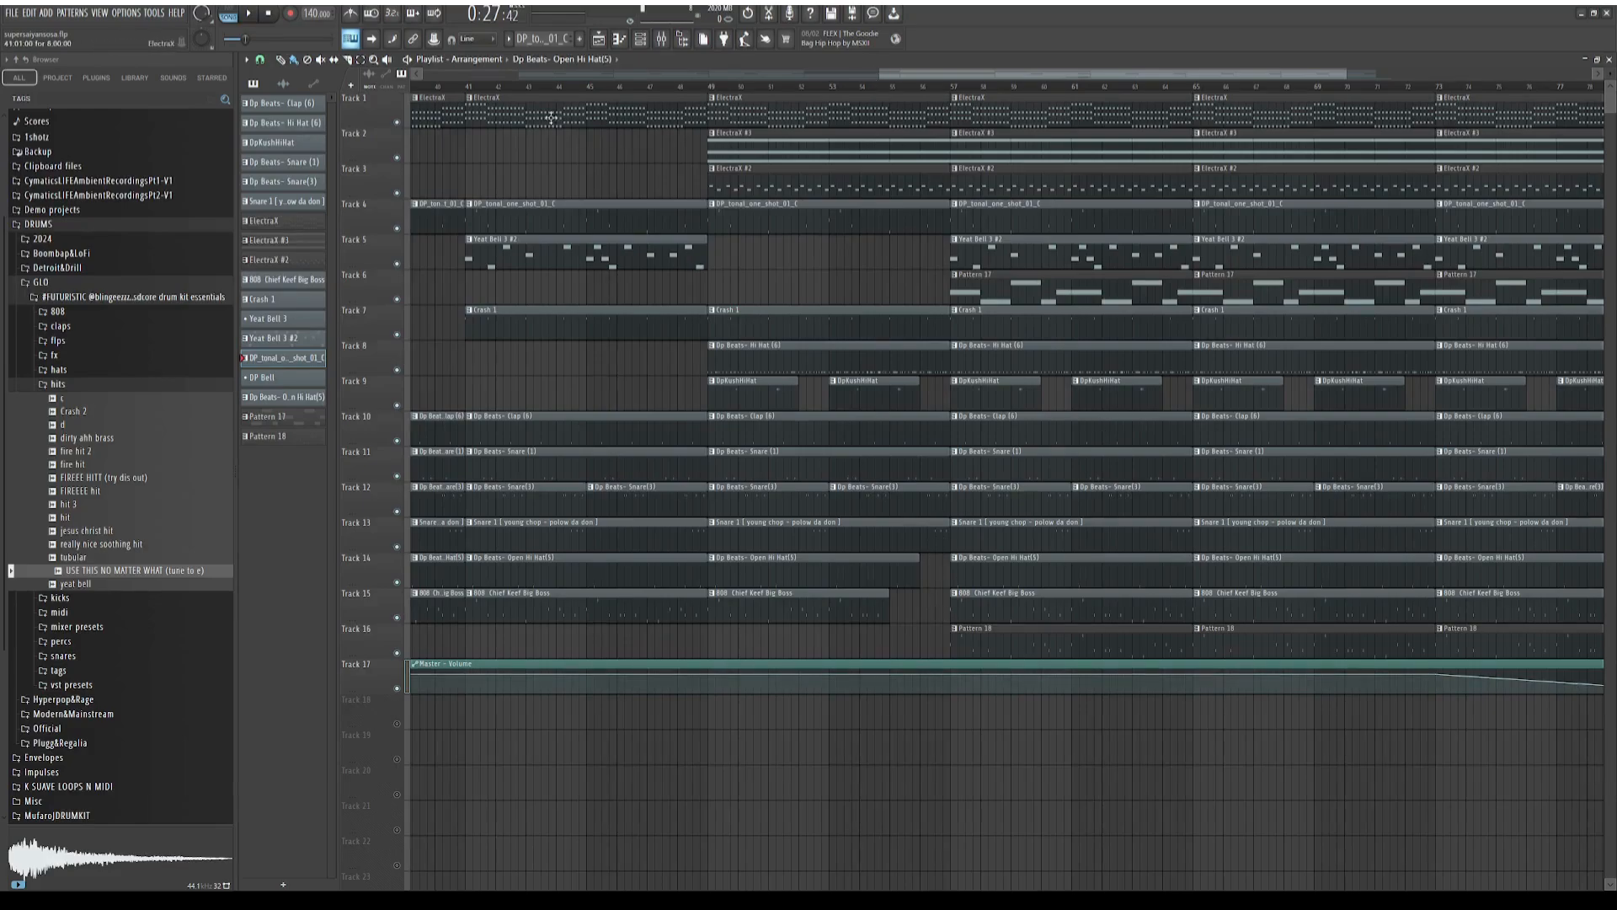
Examine the rest of the arrangement through to the end of the Master - Volume automation and return to the opening section
left_click_drag(899, 74, 1019, 92)
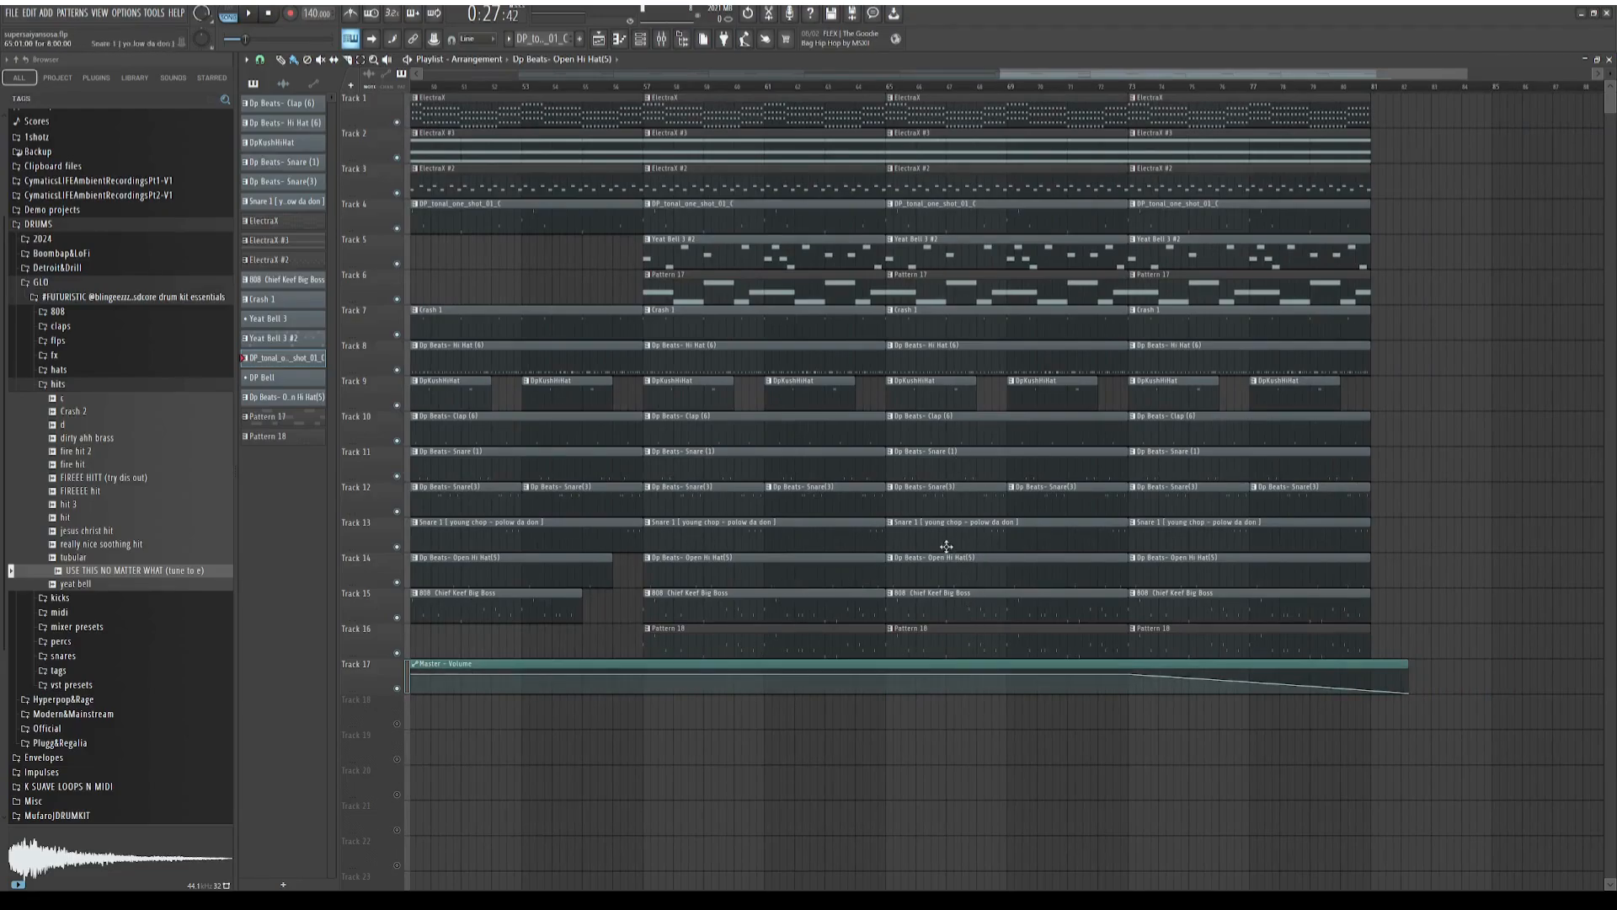
left_click_drag(1063, 76, 1150, 76)
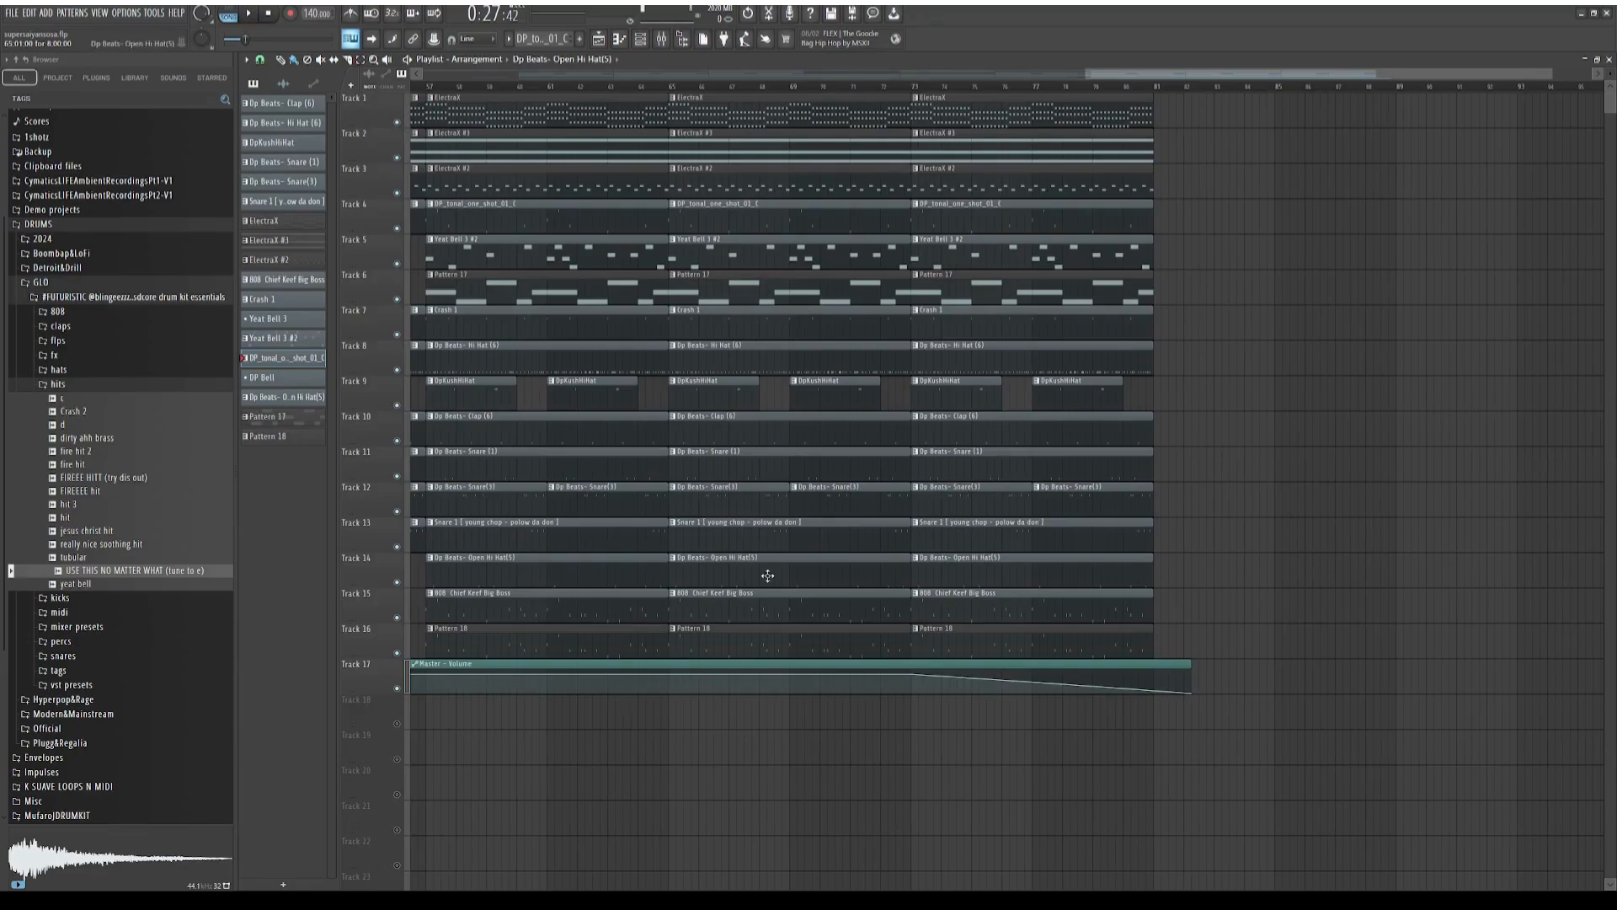
left_click_drag(1129, 75, 440, 278)
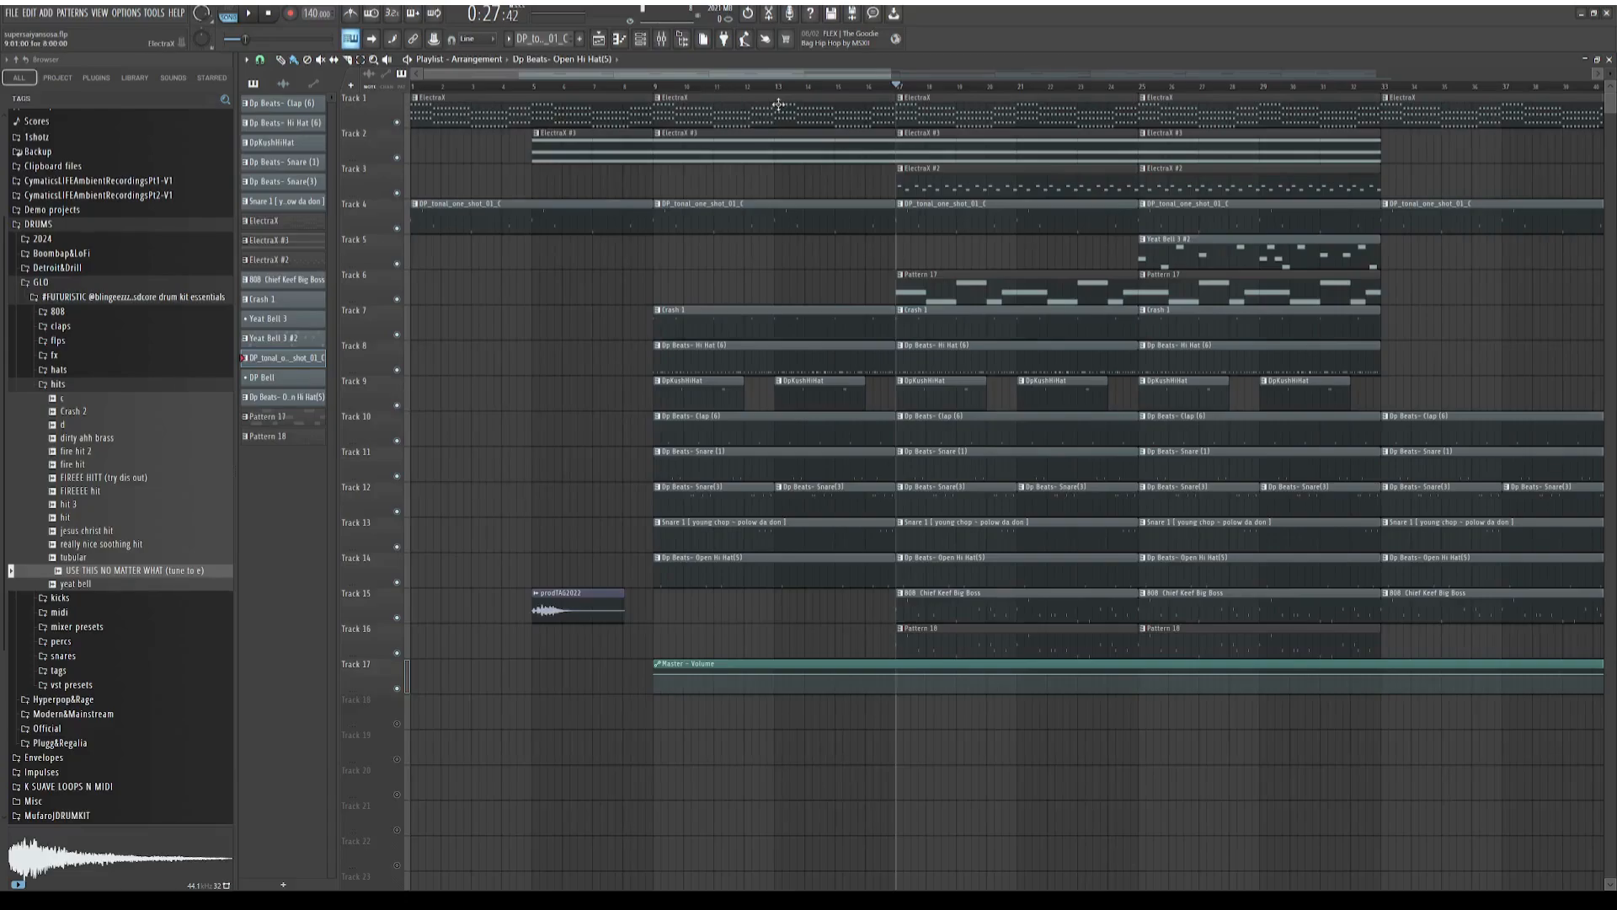
left_click_drag(842, 73, 994, 101)
left_click_drag(871, 74, 1083, 79)
left_click_drag(866, 75, 1069, 82)
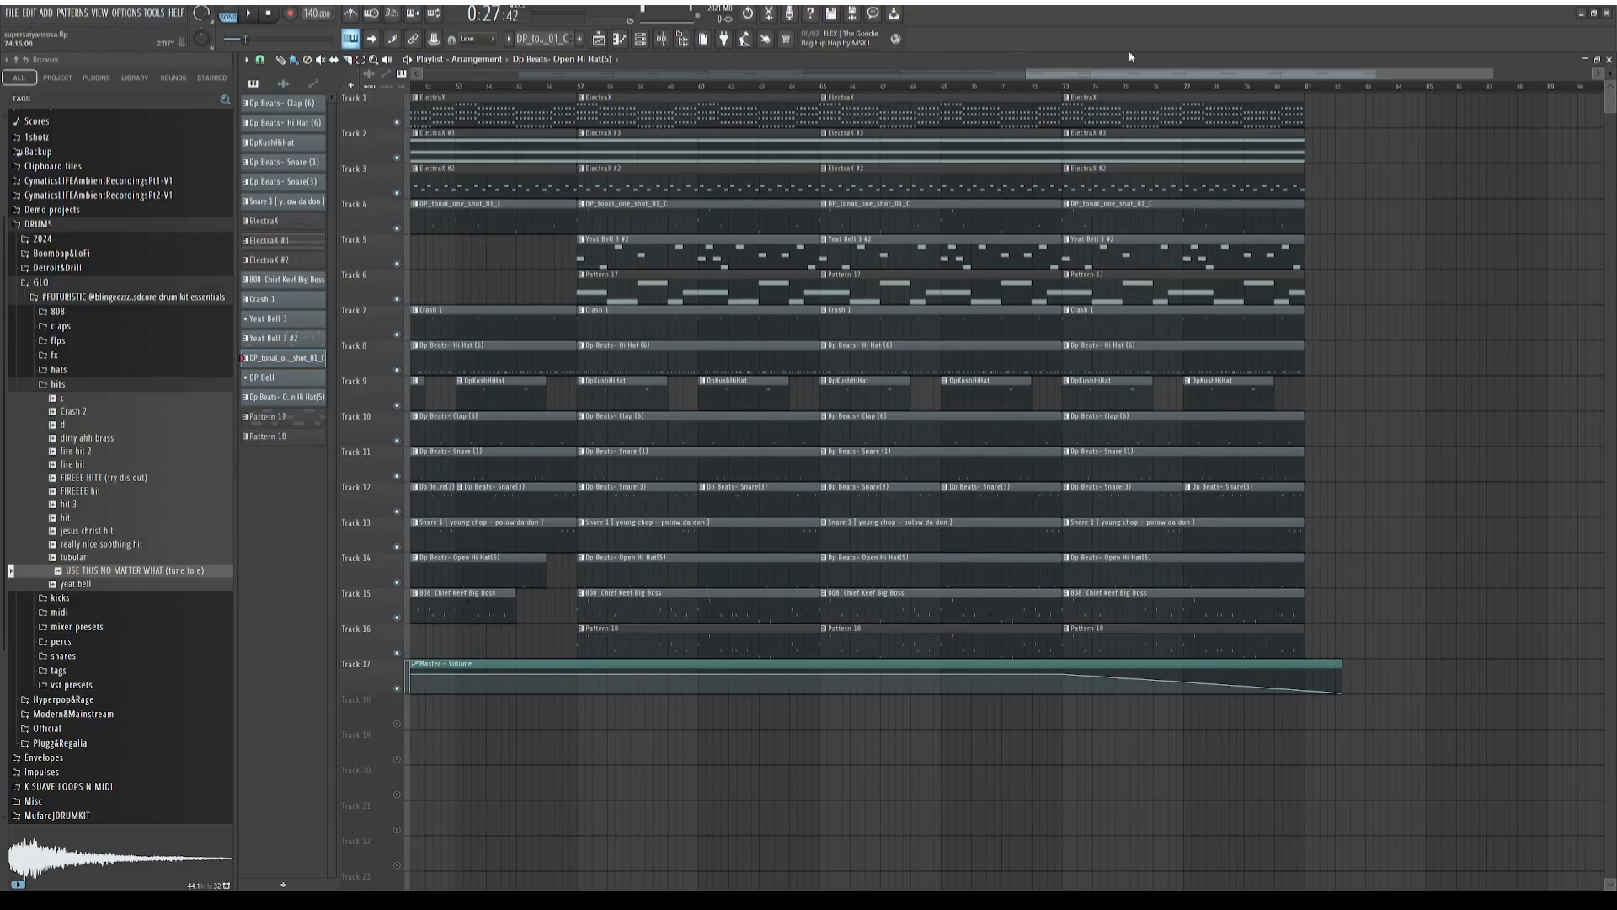
left_click_drag(1133, 75, 1212, 82)
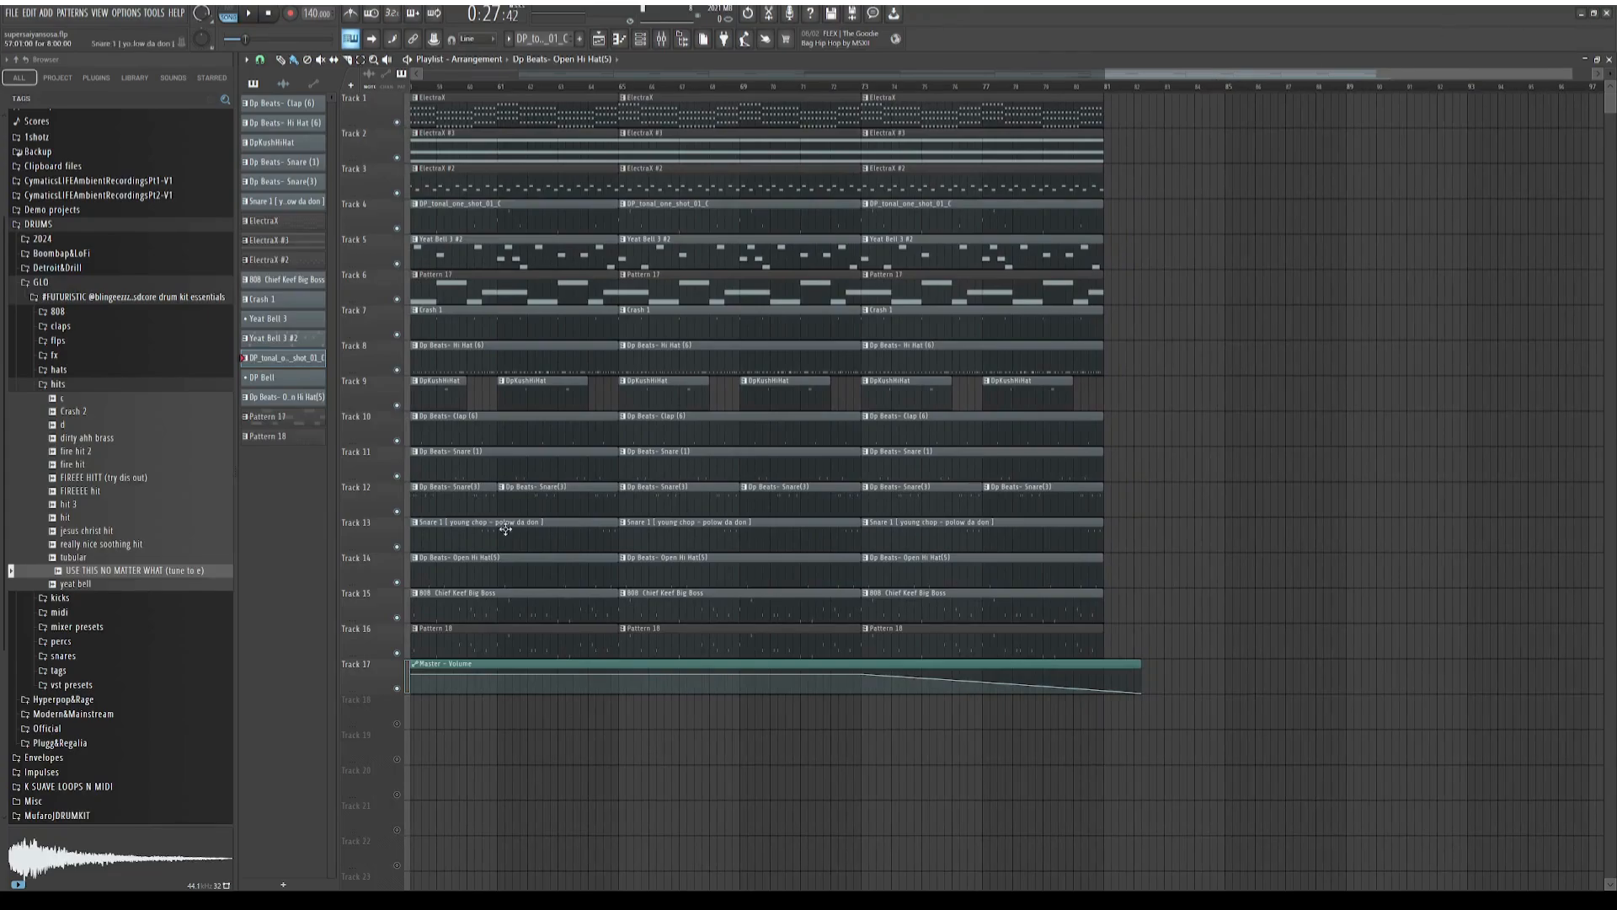
left_click_drag(1202, 72, 555, 19)
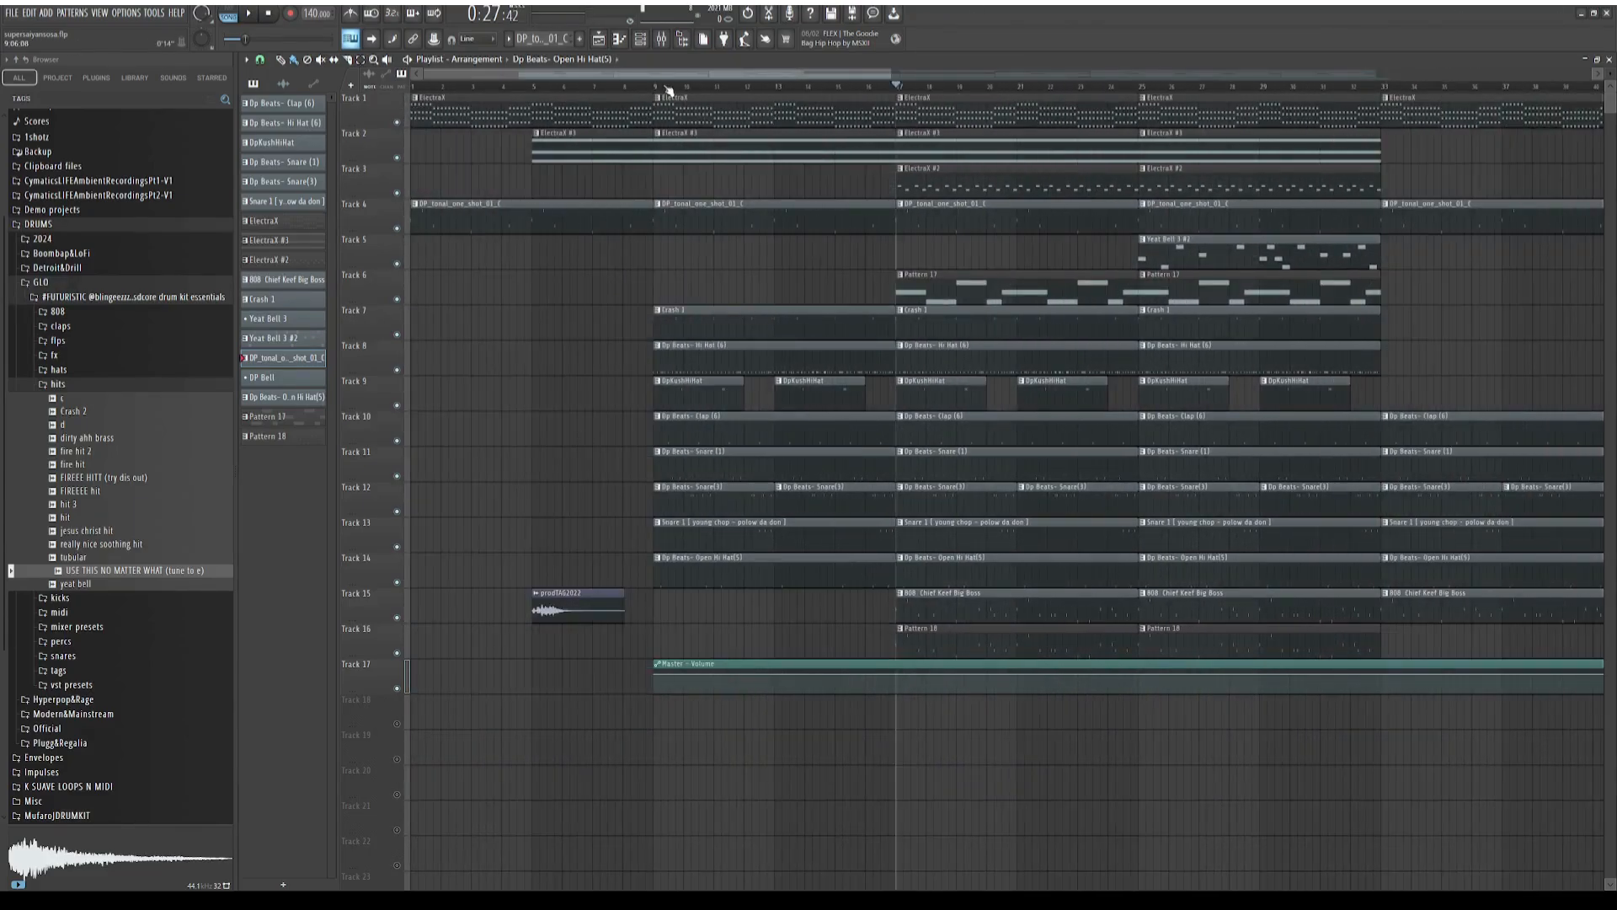
left_click_drag(666, 78, 623, 143)
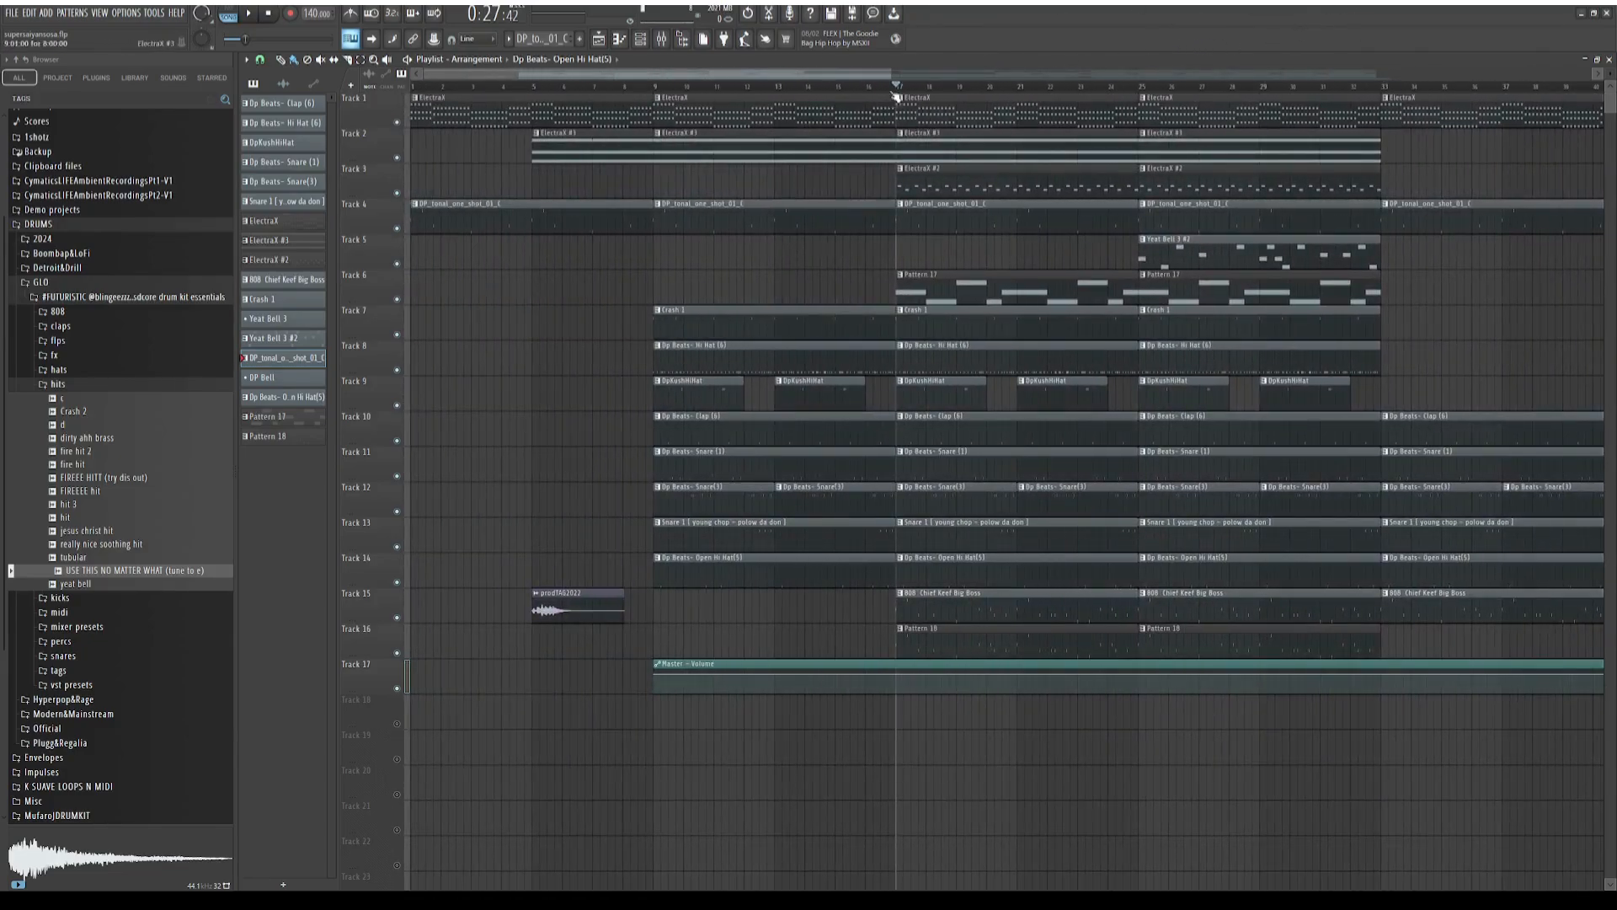